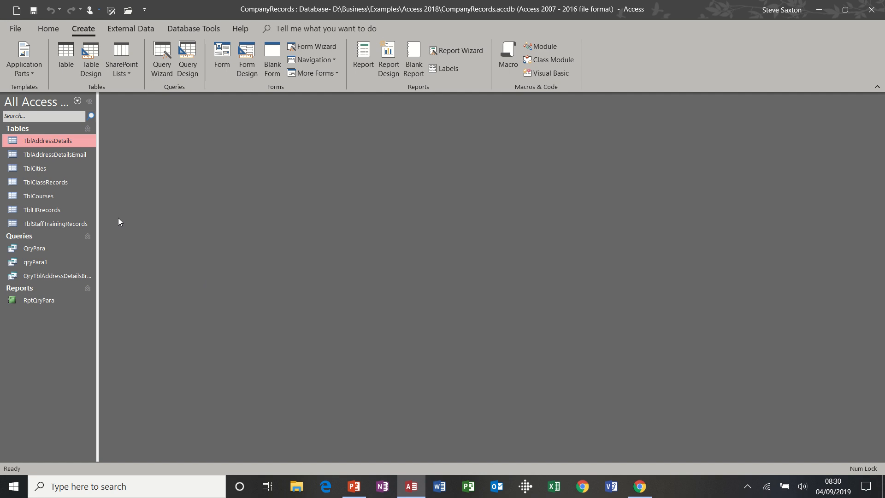
Step: Look over the TblAddressDetails records, opening and closing the table twice
double_click(65, 141)
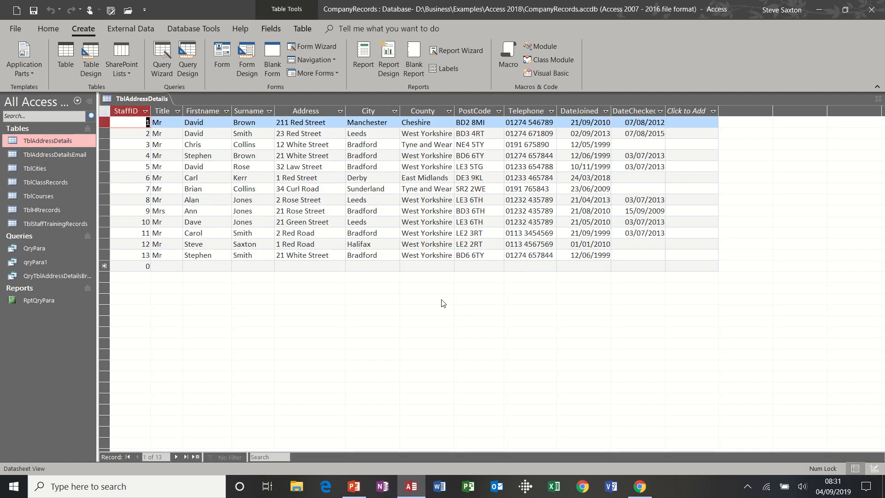
left_click(878, 100)
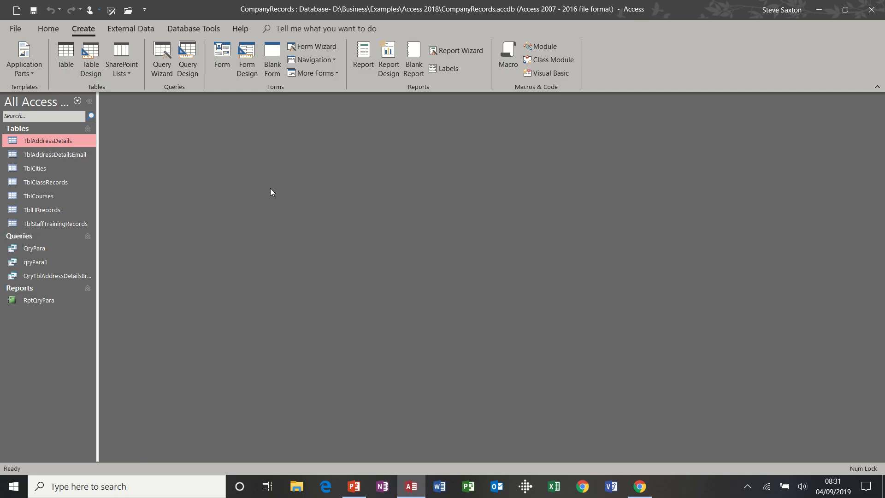
double_click(73, 143)
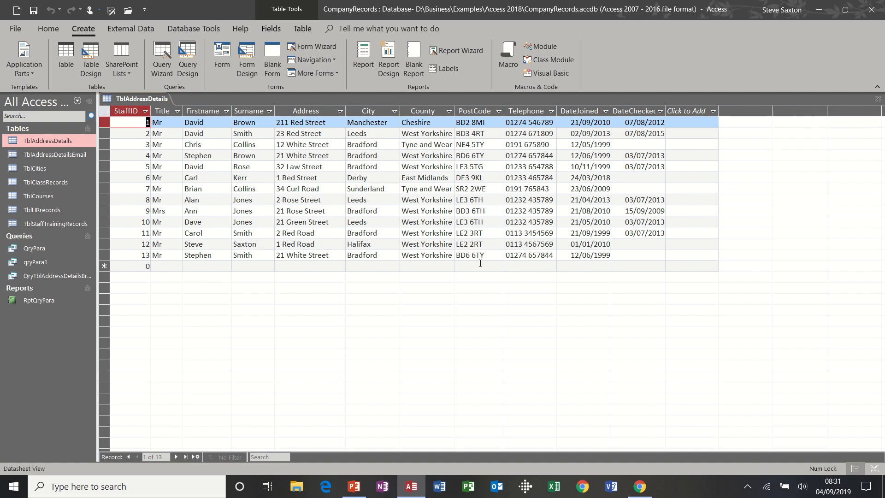
left_click(878, 98)
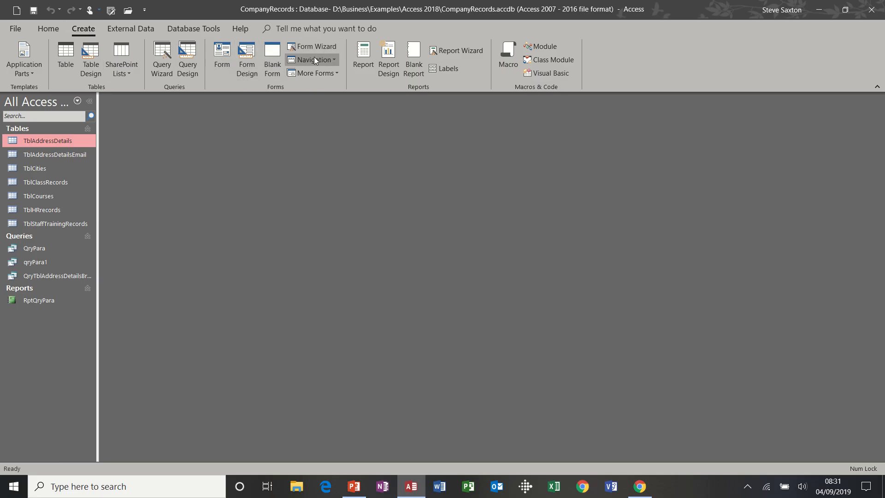
Step: Create a quick form from TblAddressDetails and narrow its field boxes to about half width
left_click(222, 55)
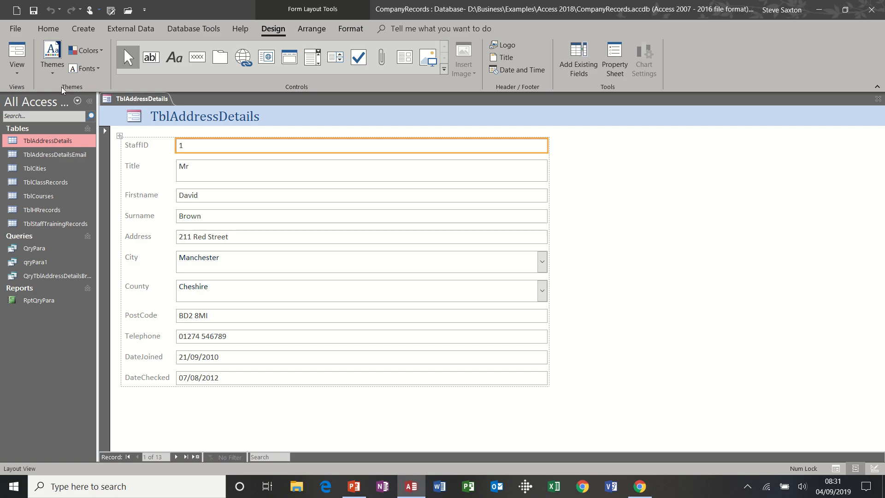
left_click(21, 77)
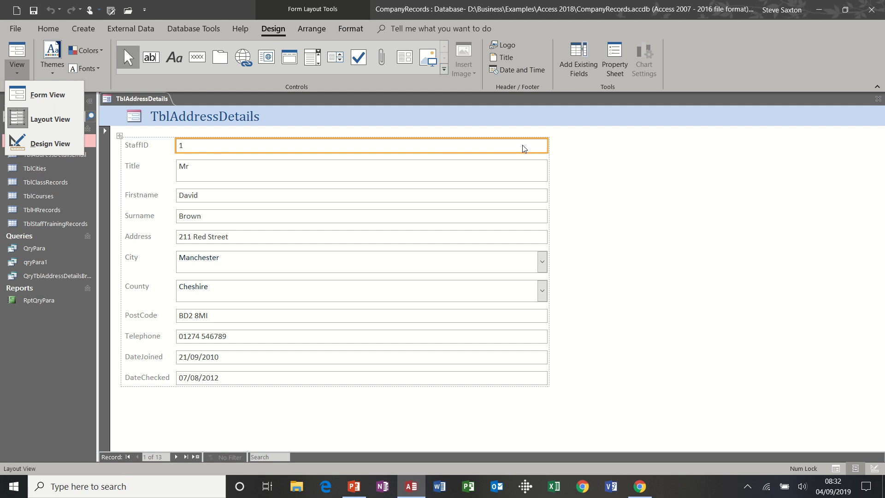
left_click(546, 146)
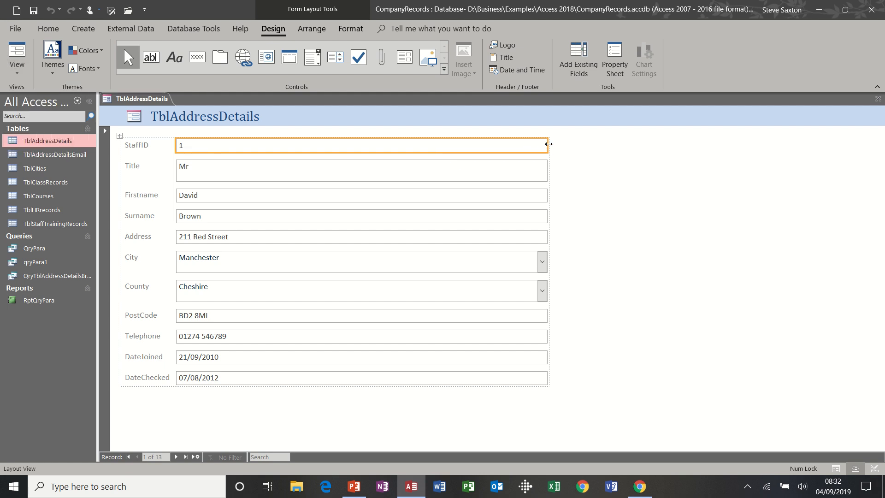
left_click_drag(547, 145, 337, 147)
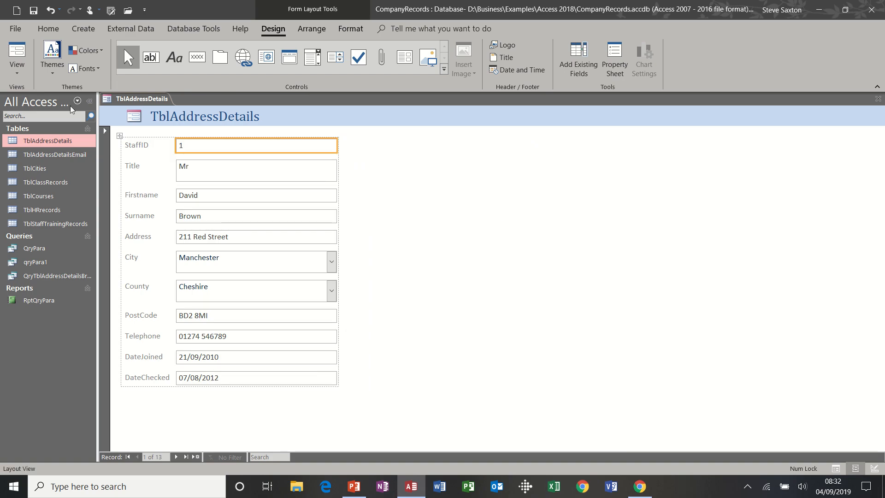
Step: Switch the TblAddressDetails form to Form View and go to new blank record 14 of 14
left_click(20, 82)
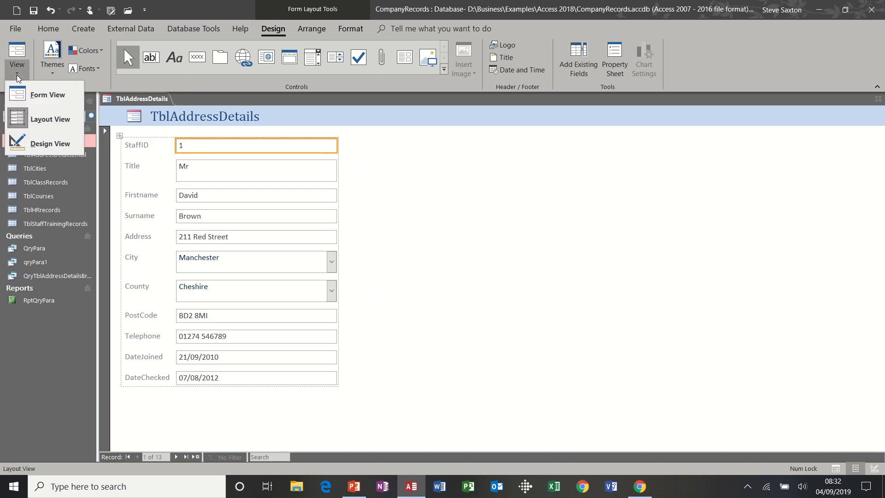
left_click(29, 99)
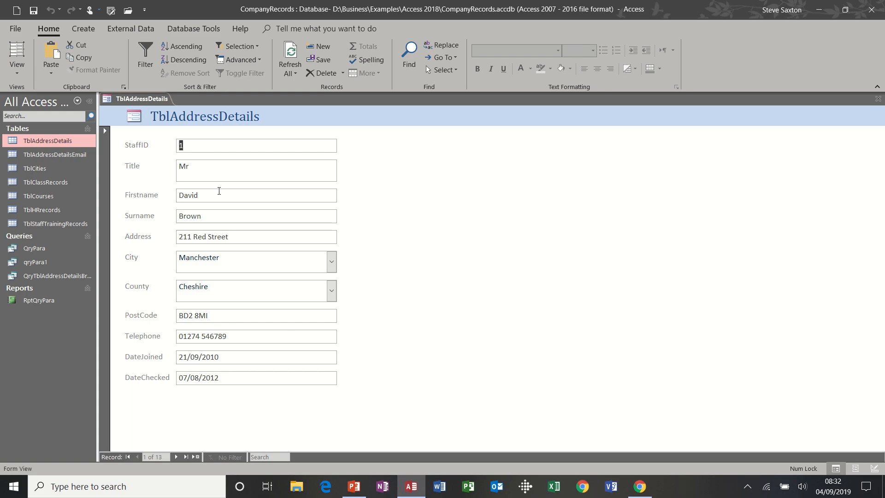
left_click(197, 456)
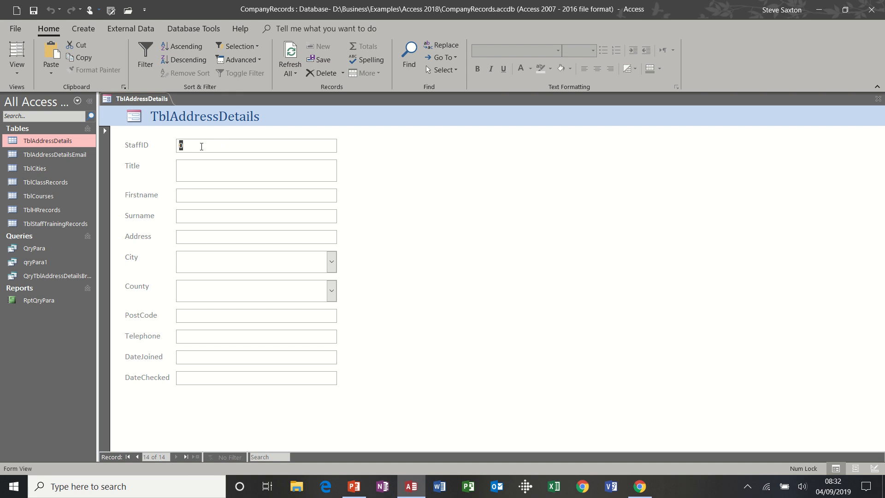
Step: Enter StaffID 14 and title Mr, then the staff member's first name, surname, street address, city and county
type("14")
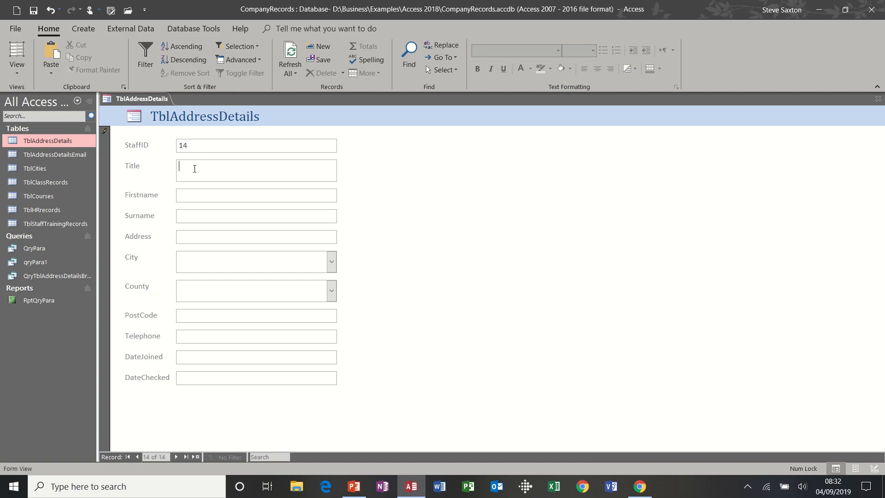
type("Mr")
left_click(190, 193)
key("Tab")
left_click(189, 236)
left_click(191, 255)
type("leeds")
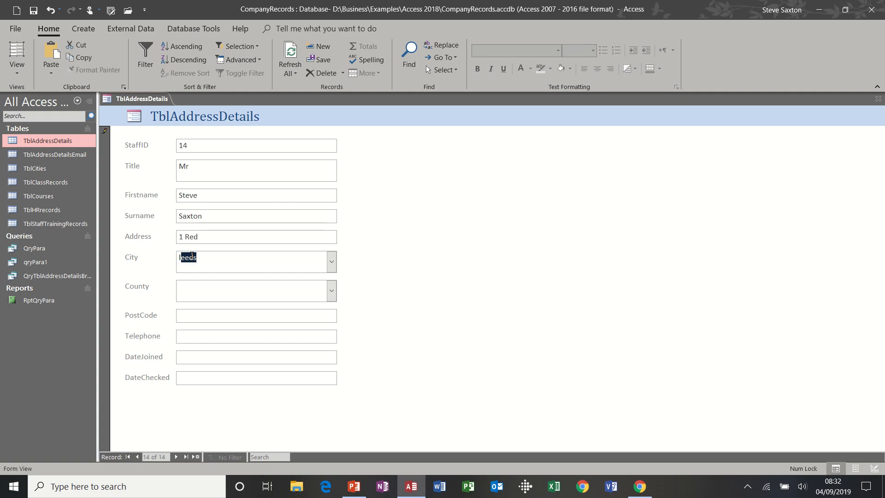
left_click(194, 288)
type("west Yorkshire")
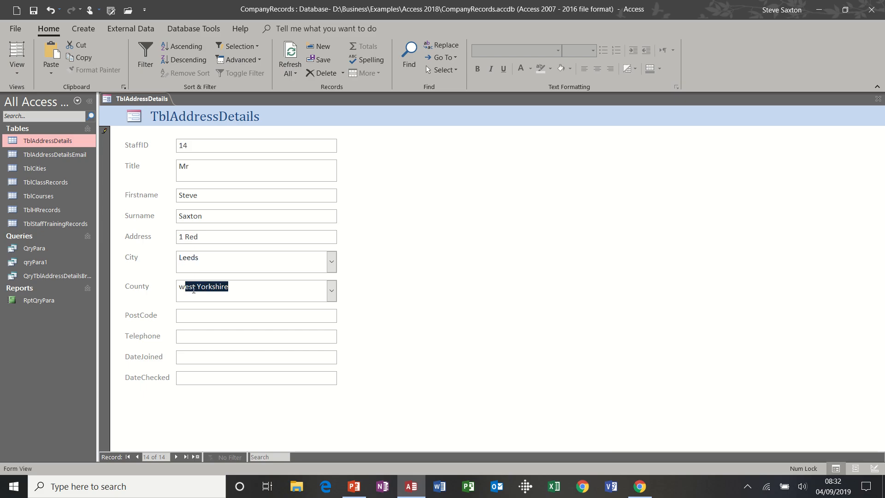
left_click(197, 317)
Step: Fill in the postcode and telephone, set DateJoined and DateChecked to today (04/09/2019), then start record 15
type("L")
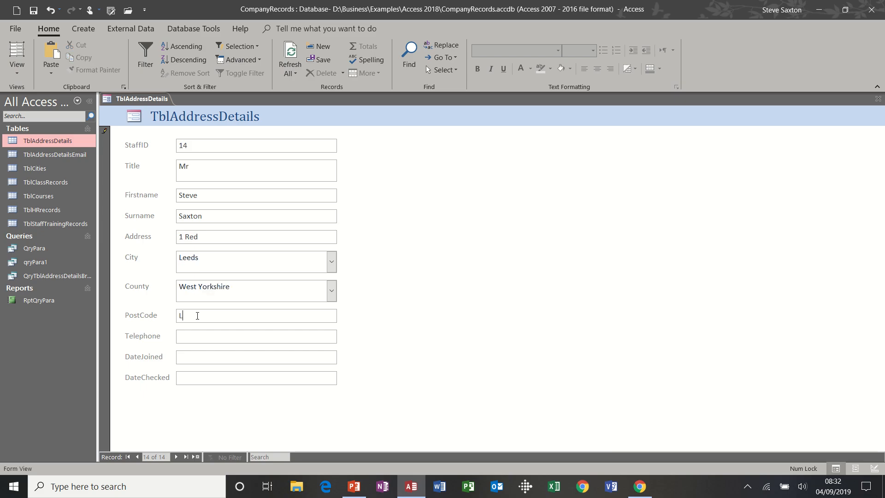
type("E2 2RT")
left_click(210, 334)
left_click(194, 357)
key("ctrl+semicolon")
left_click(195, 376)
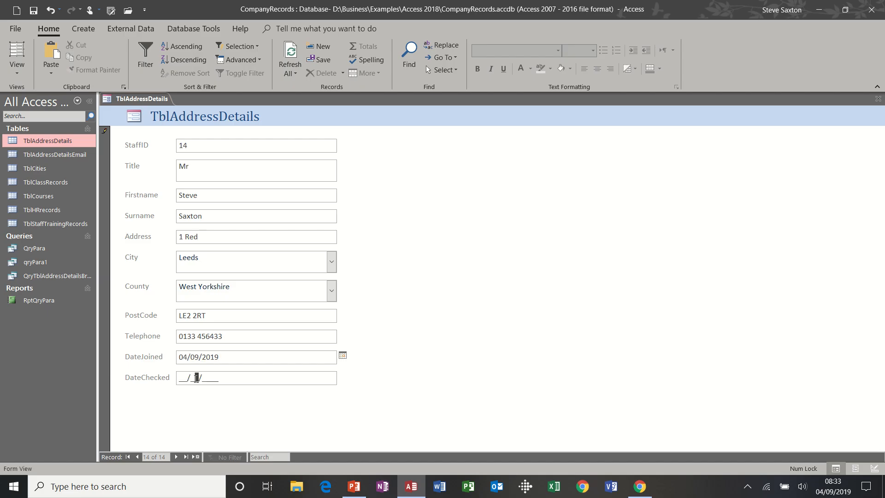
left_click(179, 378)
key("ctrl+semicolon")
left_click(197, 457)
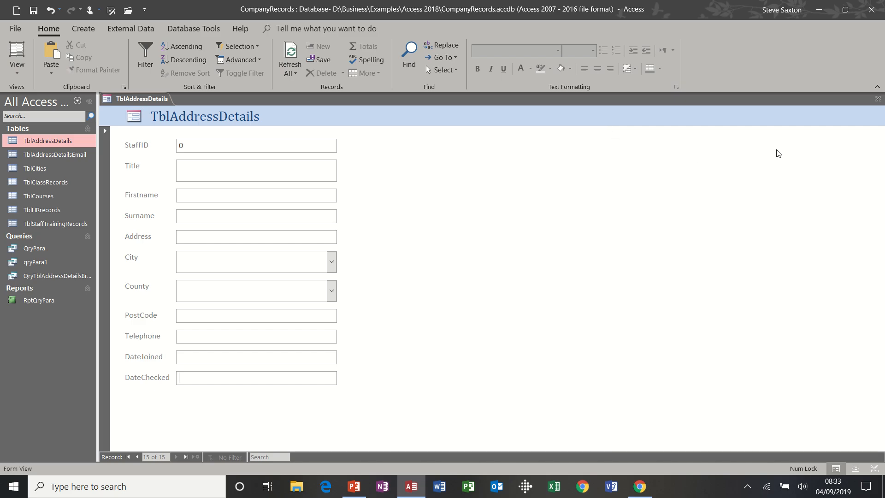
Step: Close the form and save it as FrmTblAddressDetails
left_click(877, 99)
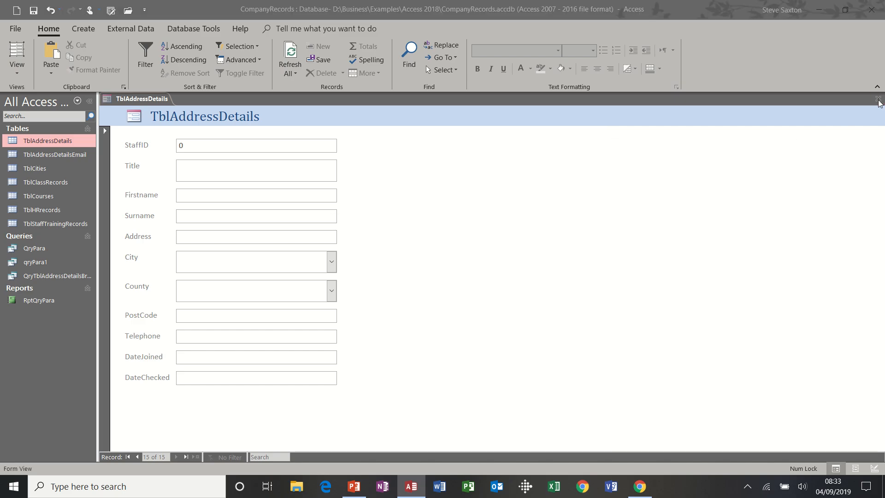
left_click(406, 279)
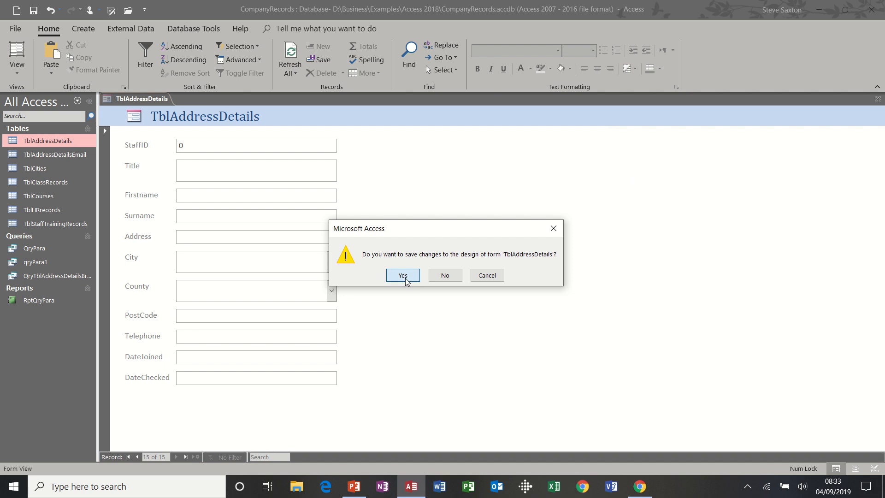
left_click(382, 170)
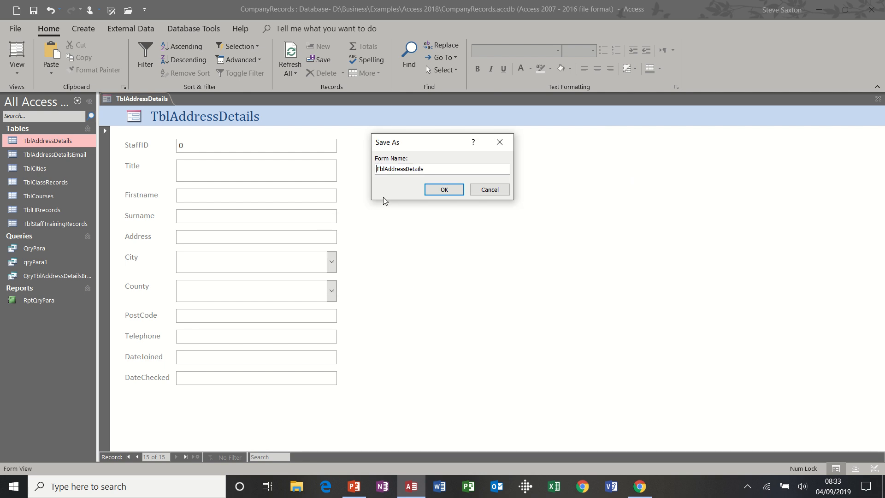
type("Frm")
left_click(443, 190)
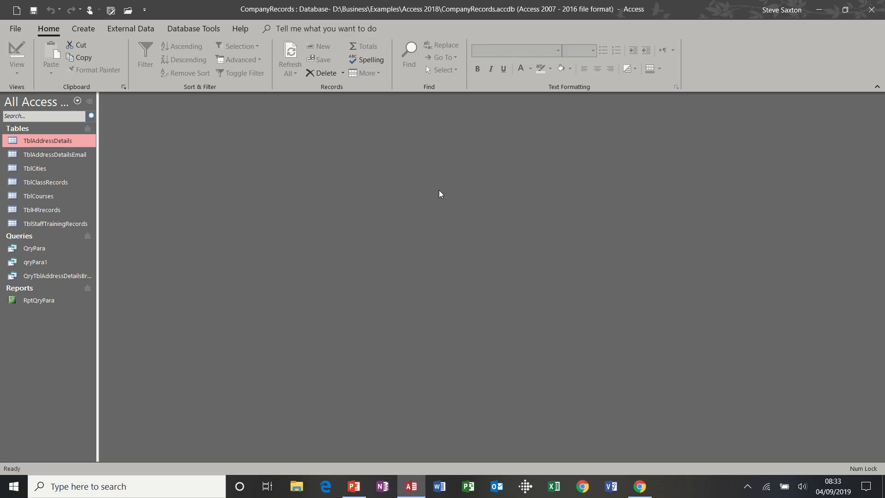
double_click(64, 146)
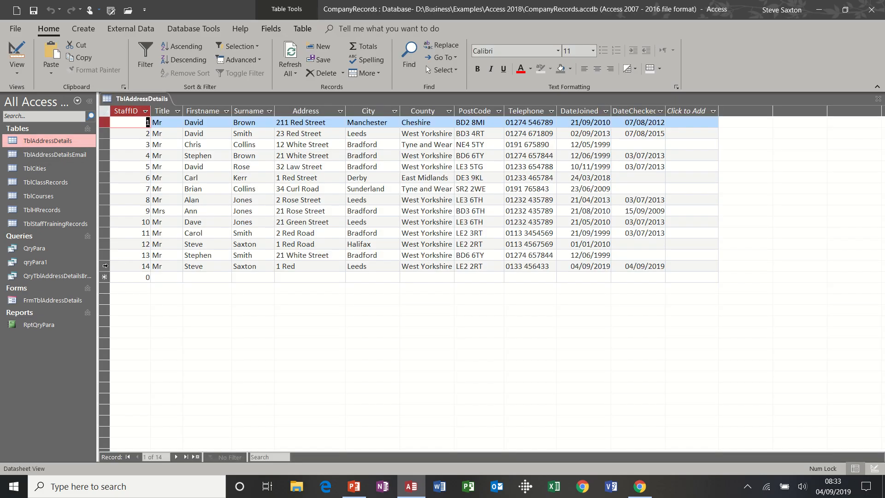
left_click(105, 266)
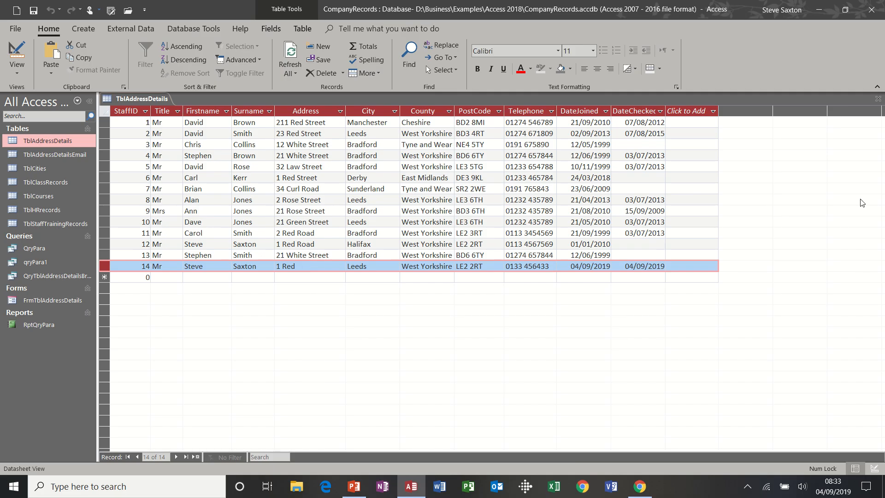
left_click(878, 99)
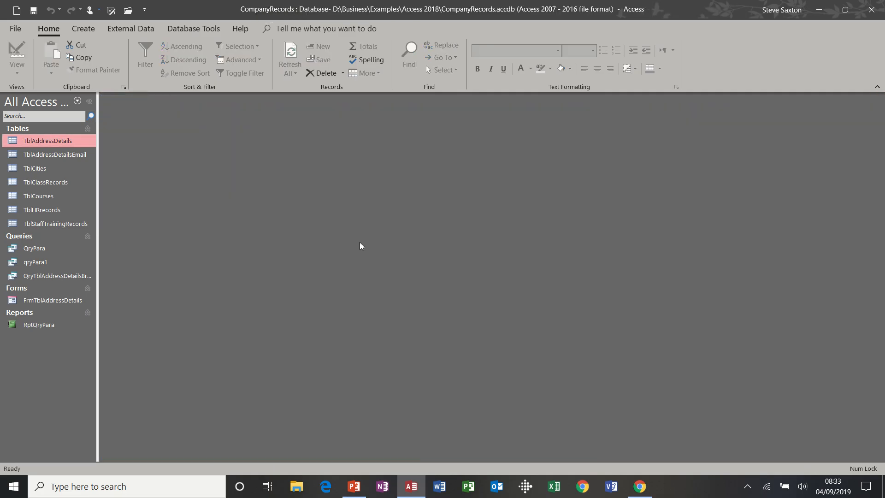
Step: Open FrmTblAddressDetails in Form View and move to the next record
double_click(28, 300)
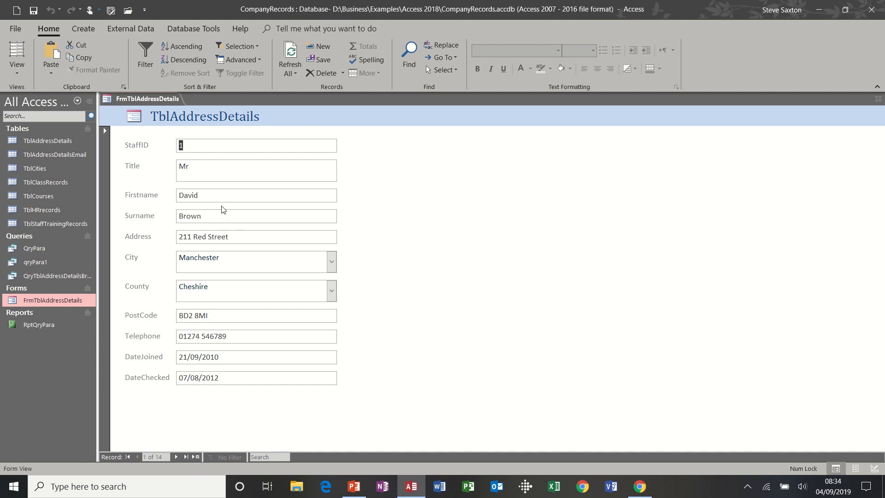
left_click(246, 258)
left_click(175, 457)
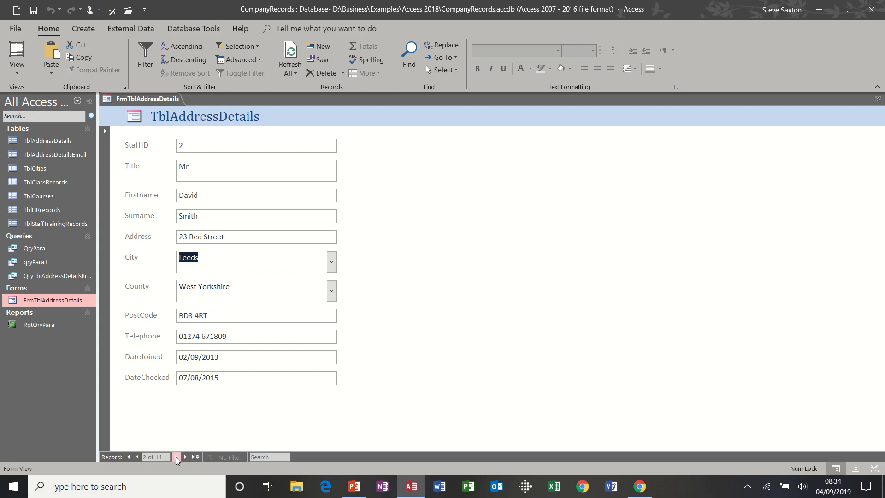
Step: Filter the form to records whose City equals Leeds, then clear all filters
left_click(258, 262)
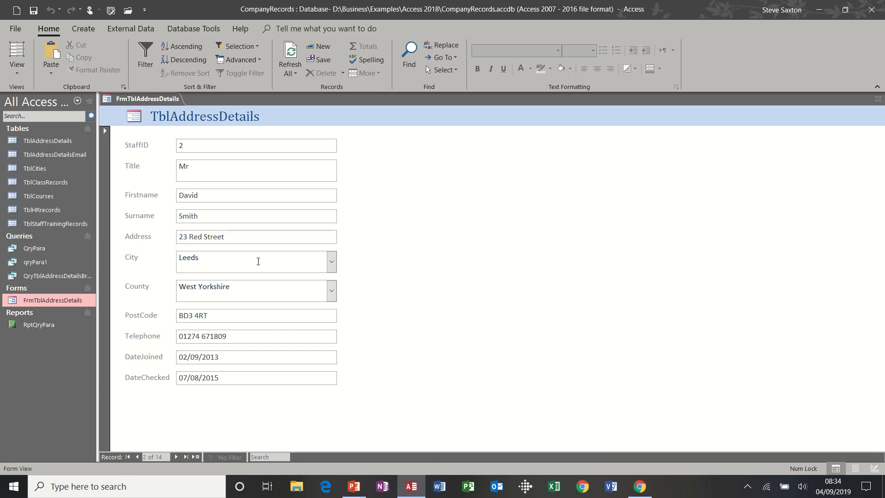
left_click(259, 49)
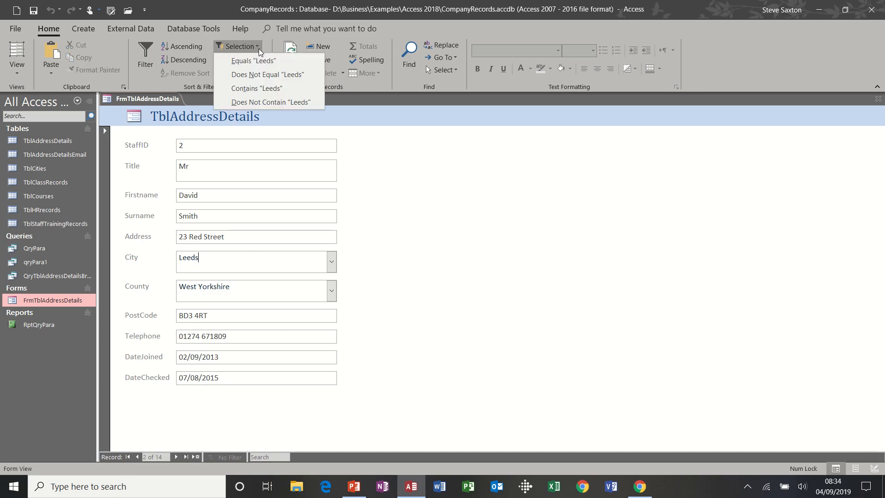
left_click(255, 61)
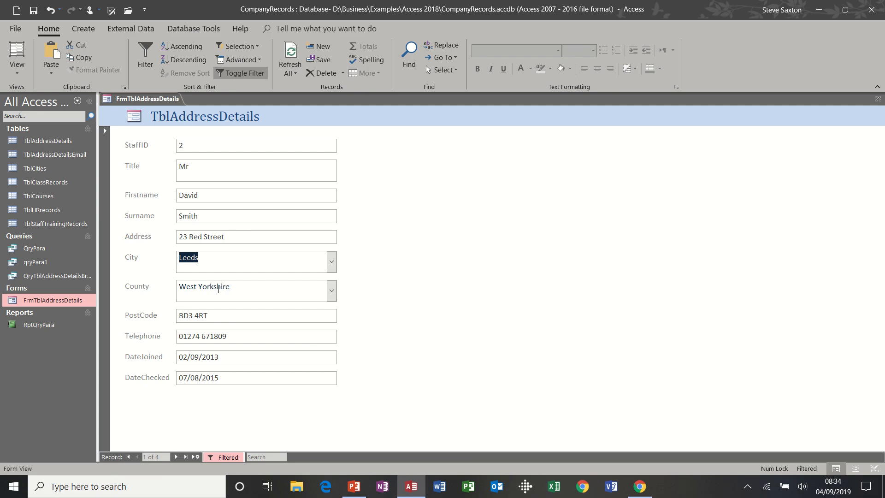
left_click(258, 60)
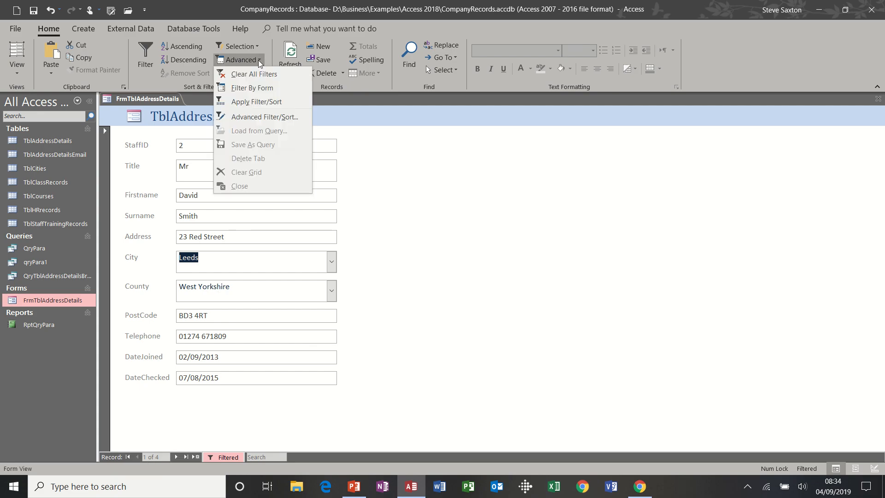
left_click(255, 73)
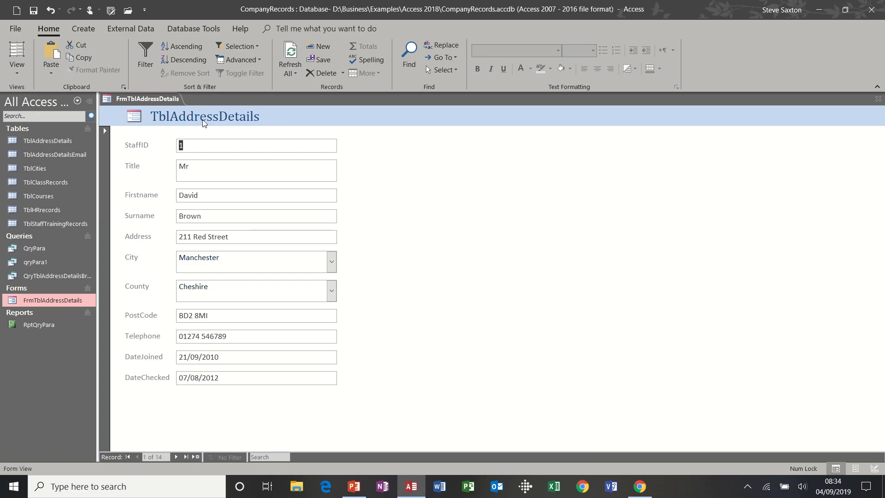
Step: Dismiss the StaffID sort-and-filter list without filtering and close FrmTblAddressDetails
left_click(145, 59)
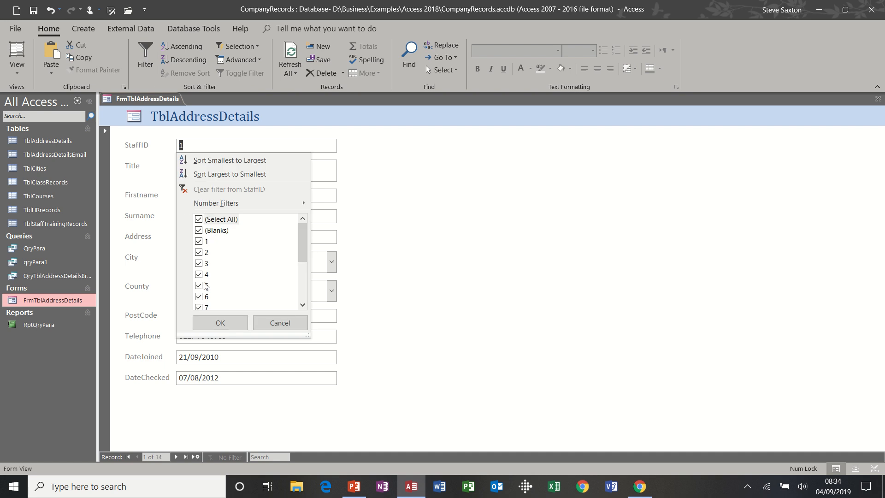
left_click(276, 321)
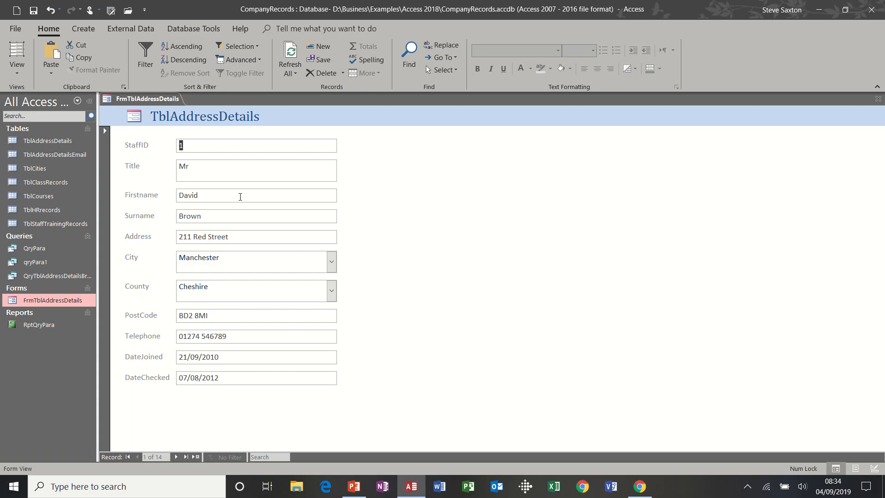
left_click(877, 99)
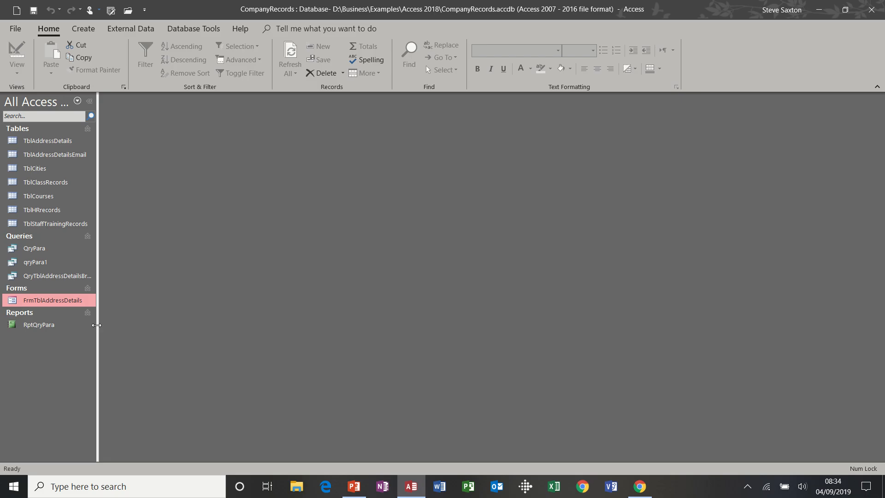
Step: Start a blank Form Design with TblAddressDetails selected and enlarge the Detail grid
left_click(47, 142)
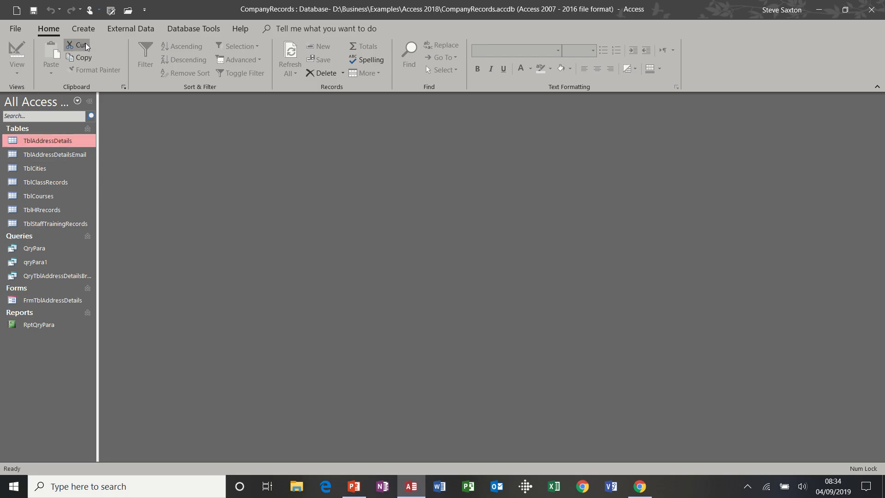
left_click(83, 29)
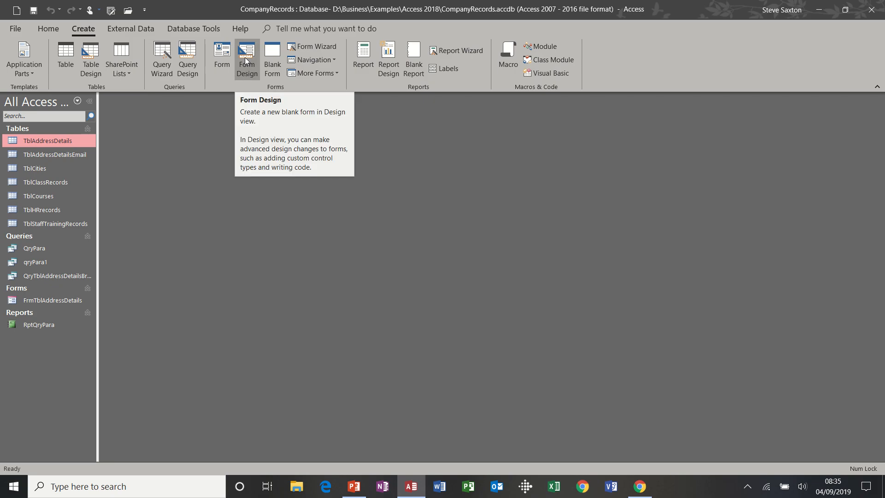
left_click(246, 62)
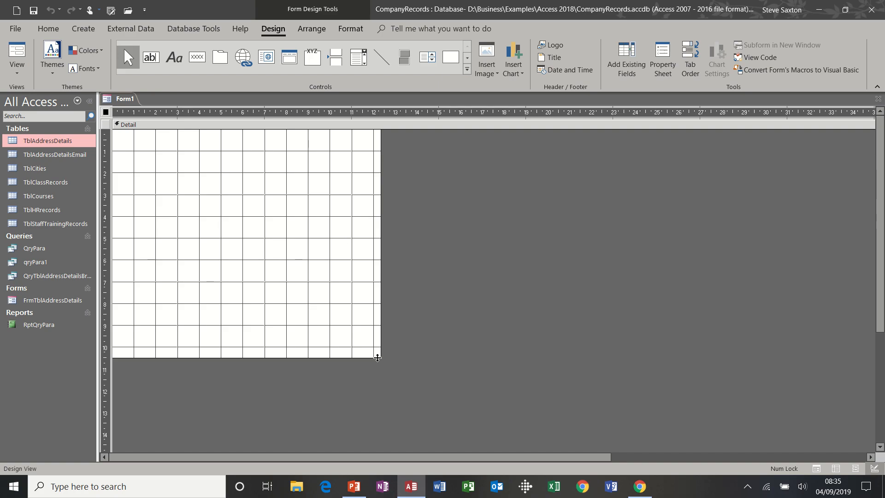
left_click_drag(380, 358, 503, 393)
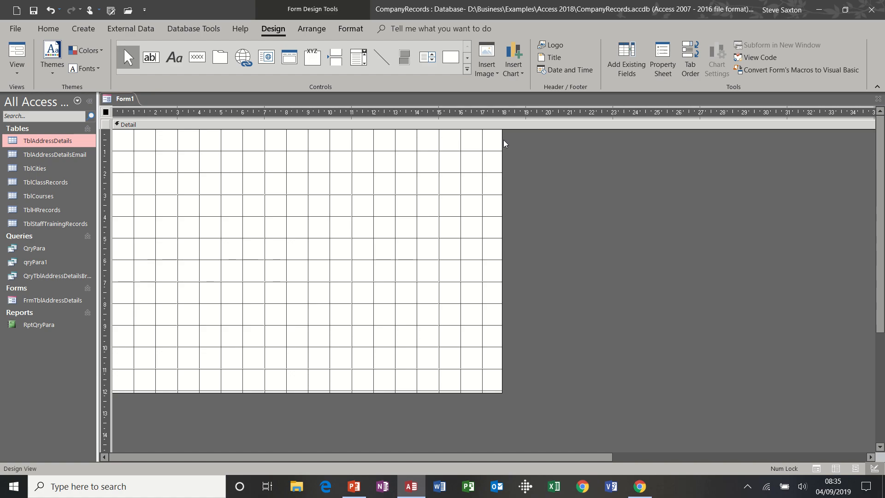
Step: Set Form1's Record Source to TblAddressDetails and select all fields, StaffID through DateChecked, in the field list
left_click(628, 66)
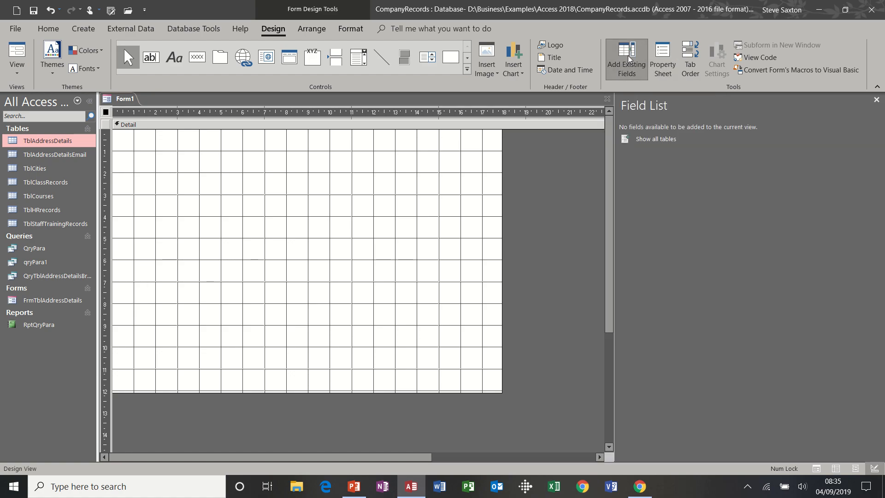
left_click(662, 58)
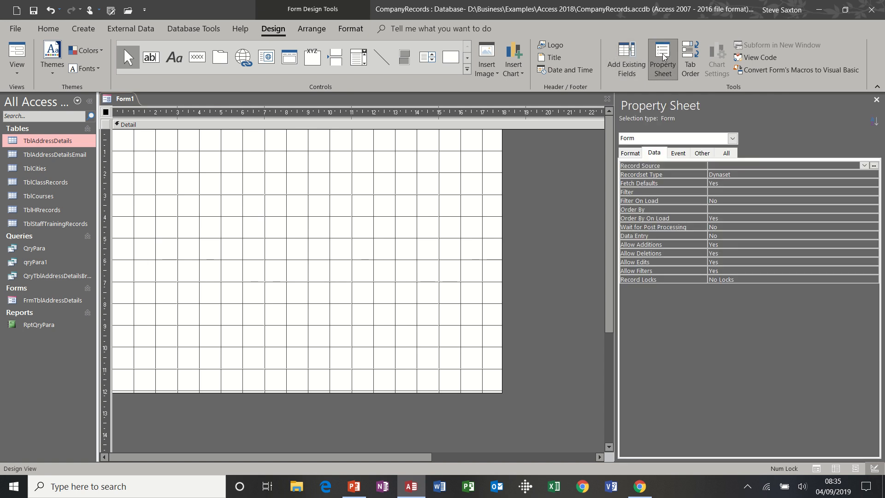
left_click(626, 57)
left_click(664, 63)
left_click(661, 66)
left_click(661, 67)
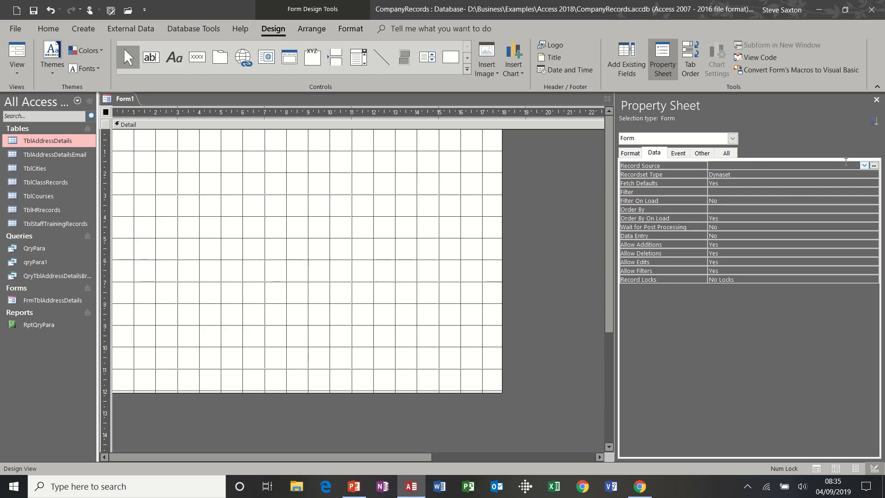
left_click(863, 166)
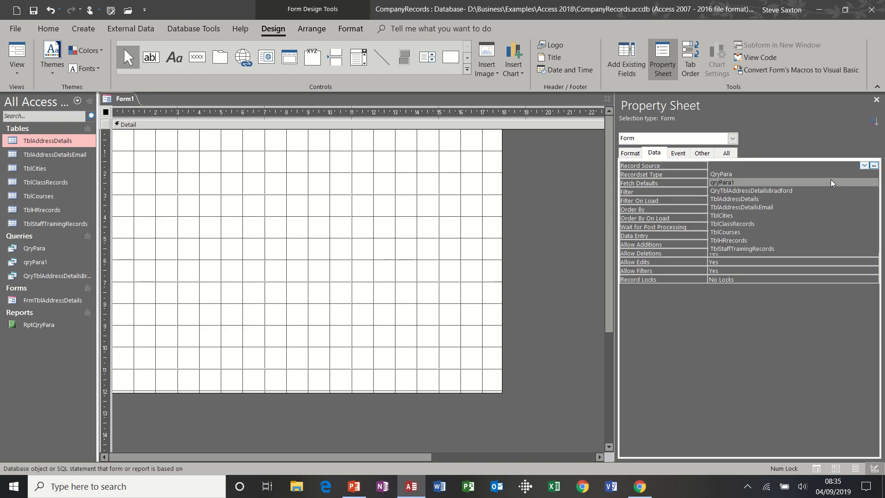
left_click(805, 199)
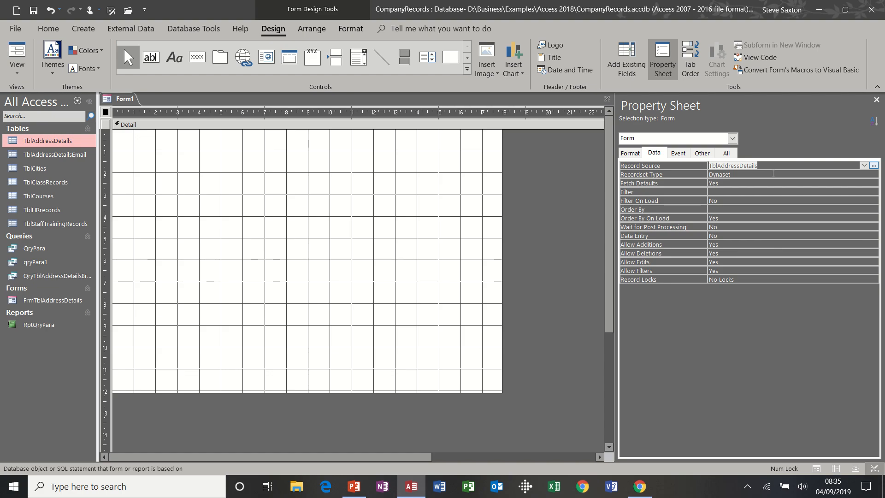
left_click(631, 55)
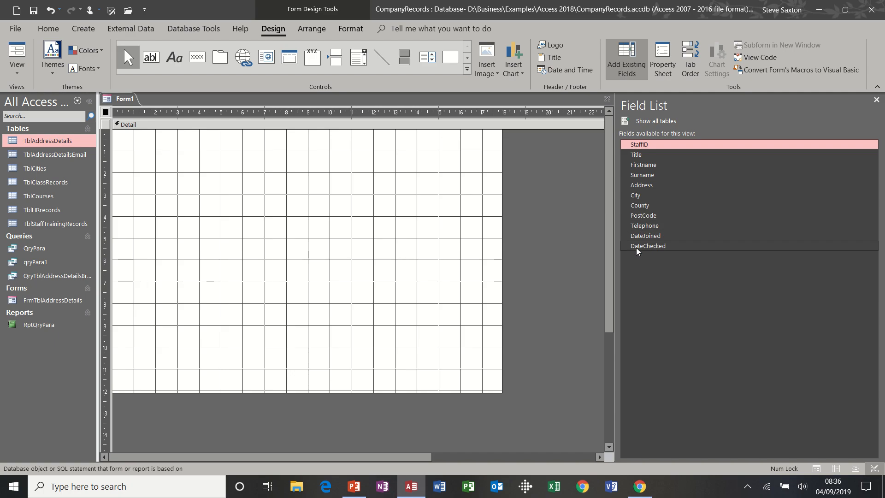
left_click(637, 246, "shift")
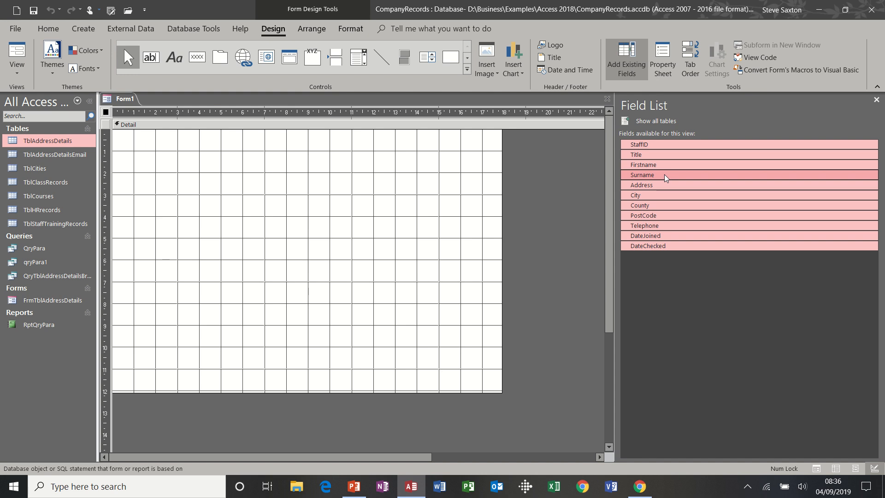
Step: Drop all eleven TblAddressDetails fields at the Detail area's top-left and preview Form1 in Form View
left_click_drag(665, 178, 162, 161)
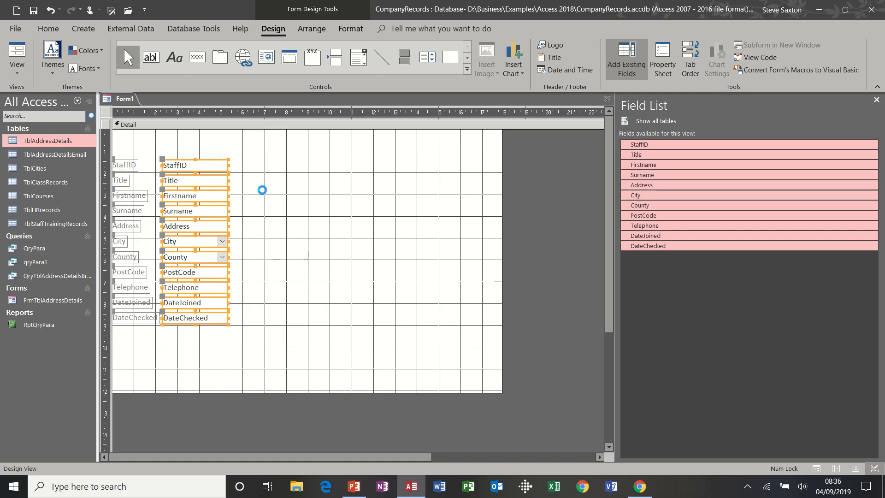
key("ctrl+z")
left_click_drag(658, 174, 142, 143)
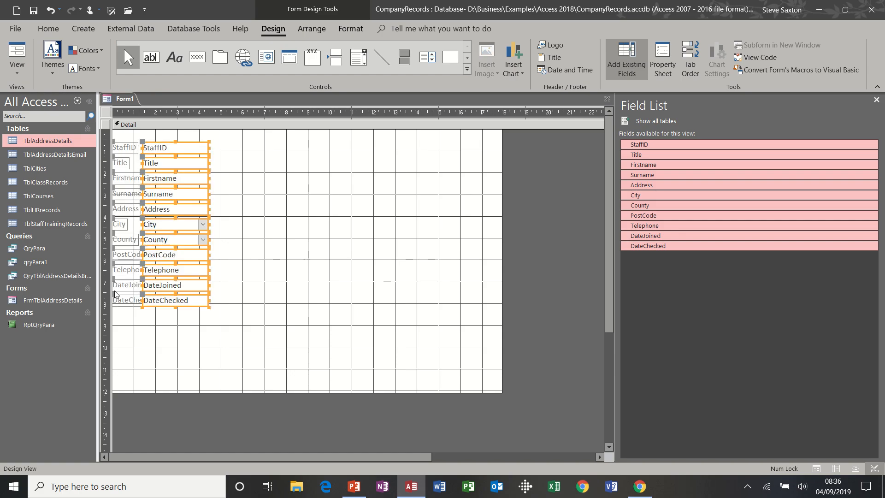
key("ctrl+z")
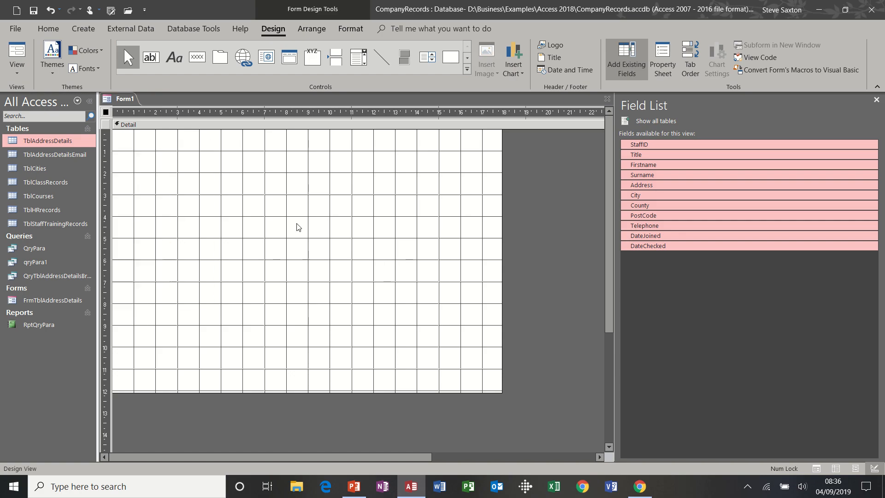
left_click_drag(648, 176, 162, 139)
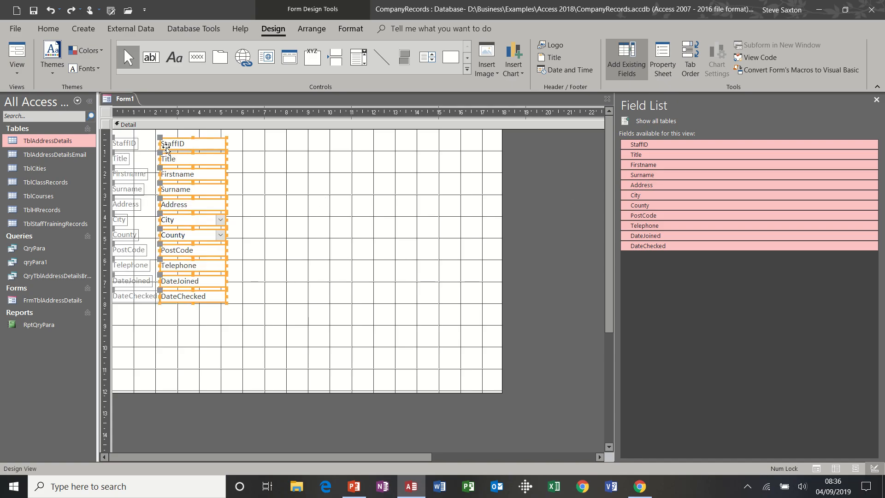
left_click(277, 273)
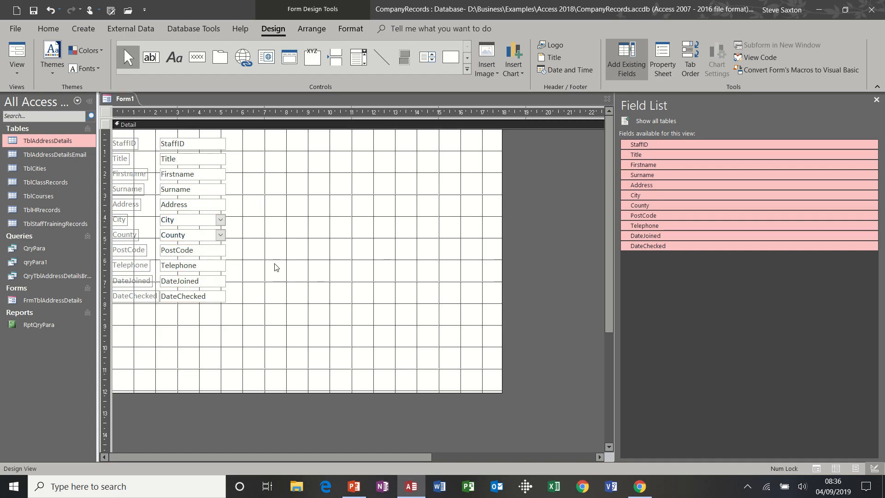
left_click(18, 50)
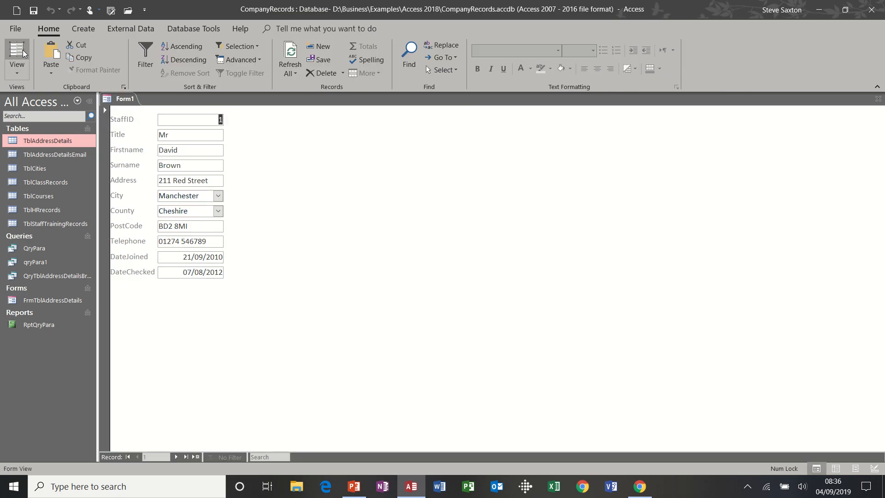
Step: Return to Design View and slightly narrow the StaffID and Title text boxes
left_click(21, 66)
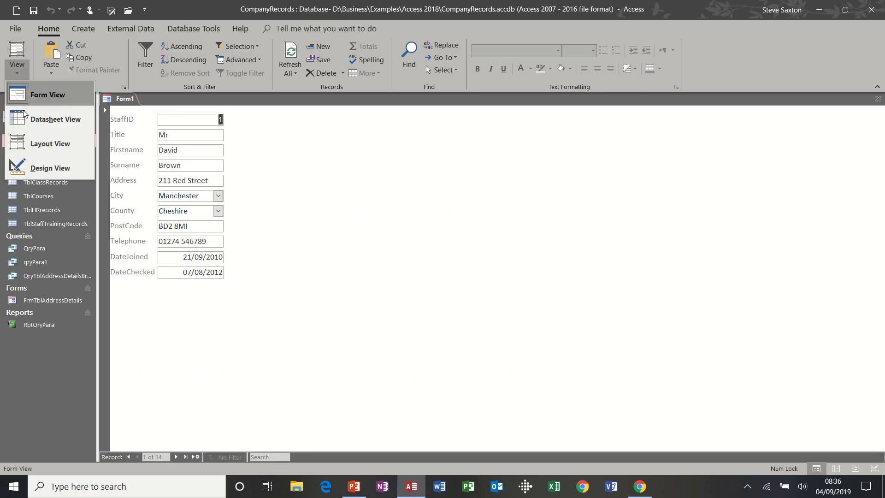
left_click(36, 167)
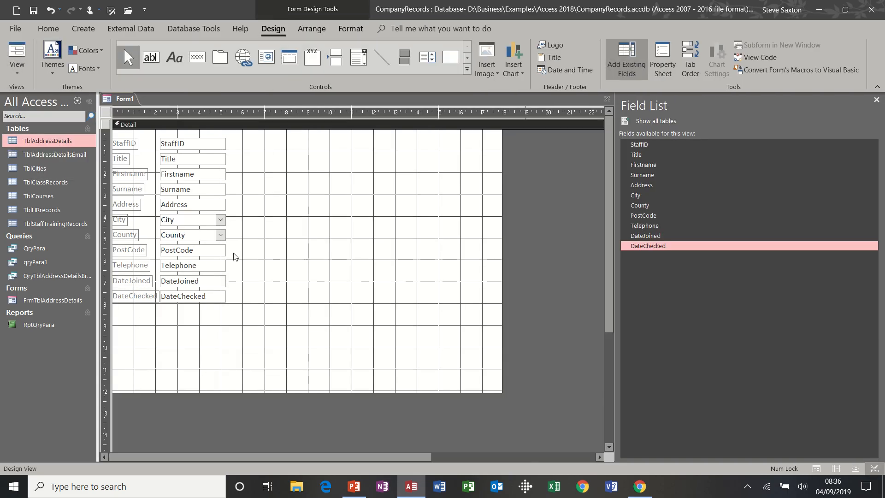
left_click(225, 146)
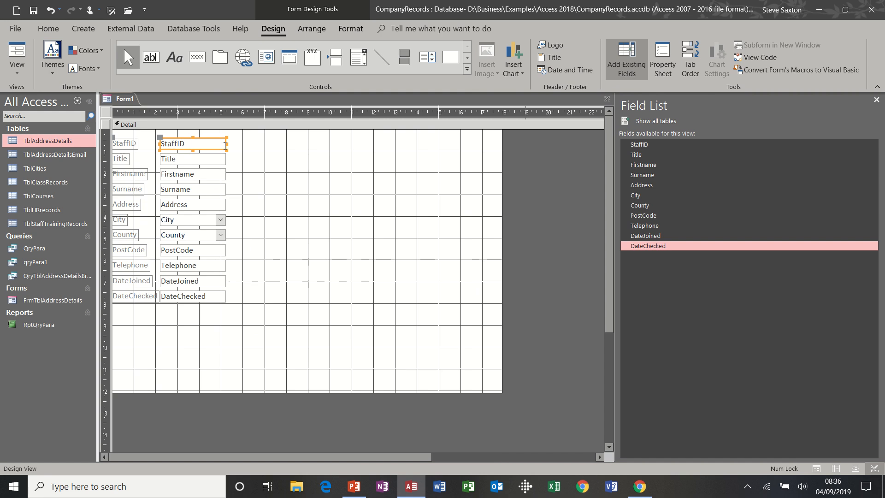
left_click(193, 144)
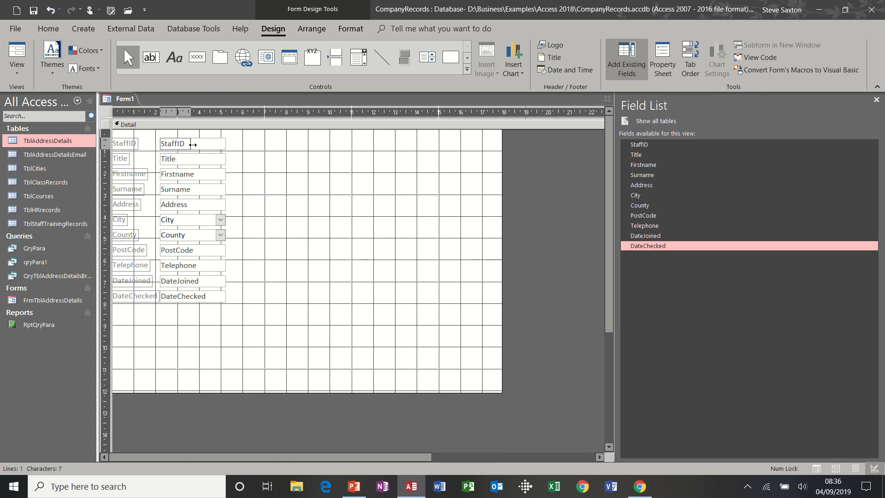
left_click_drag(192, 144, 190, 144)
left_click(216, 160)
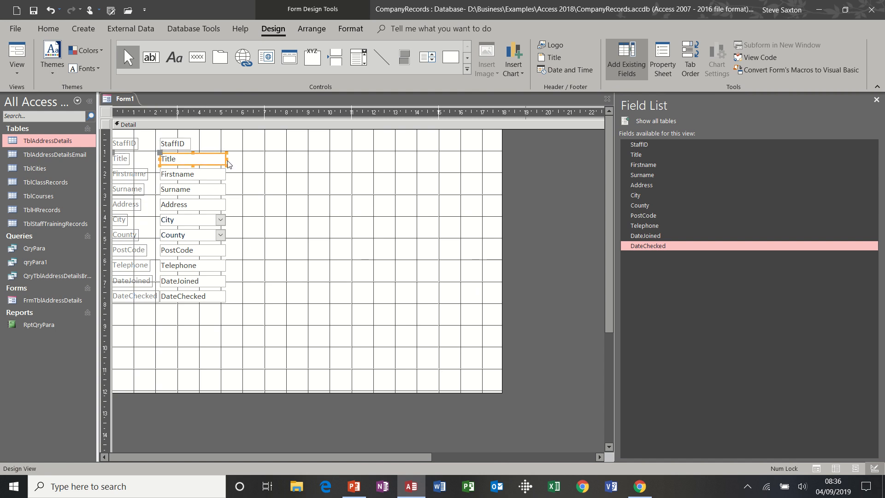
left_click(198, 159)
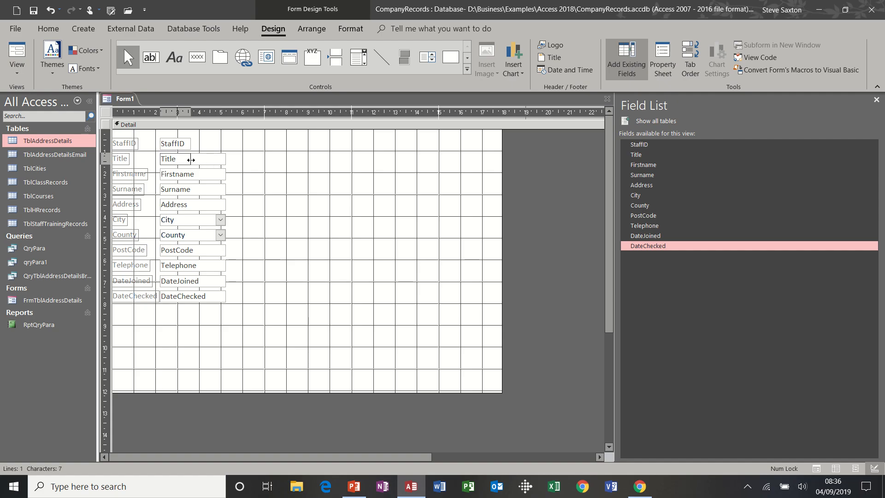
left_click_drag(190, 159, 191, 159)
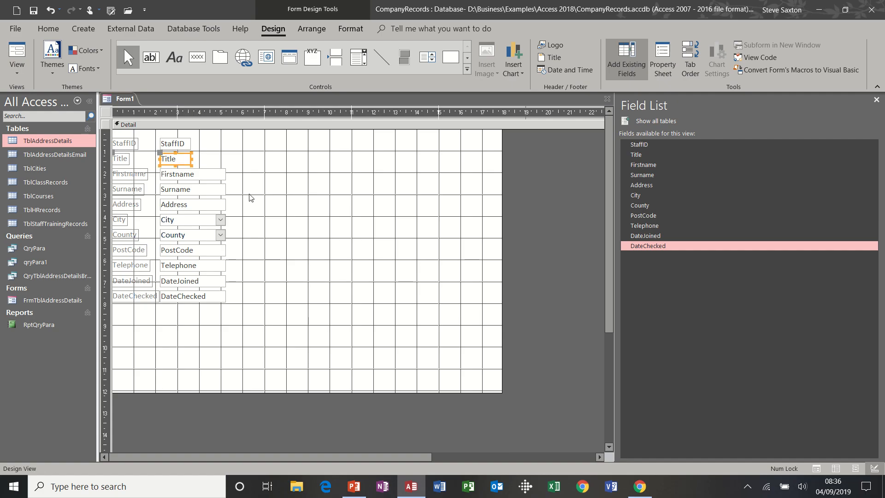
Step: Widen the Address, City and County boxes to about double width and preview the form
left_click(223, 205)
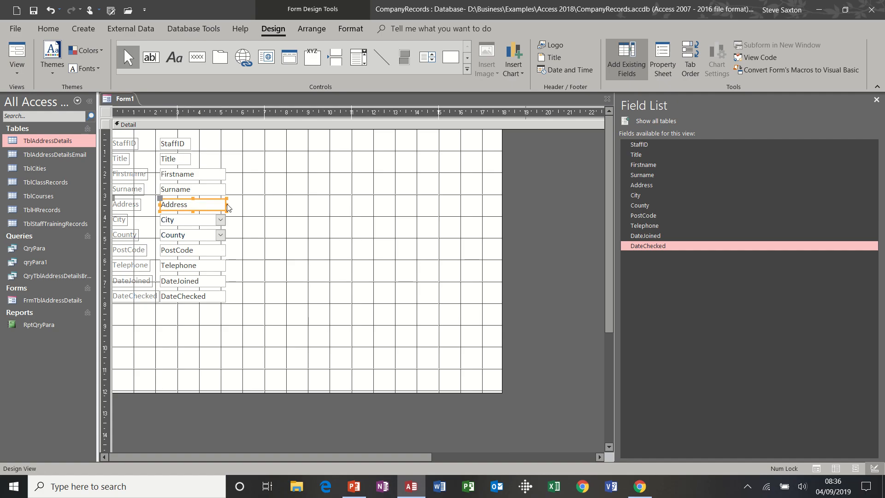
left_click_drag(227, 204, 331, 198)
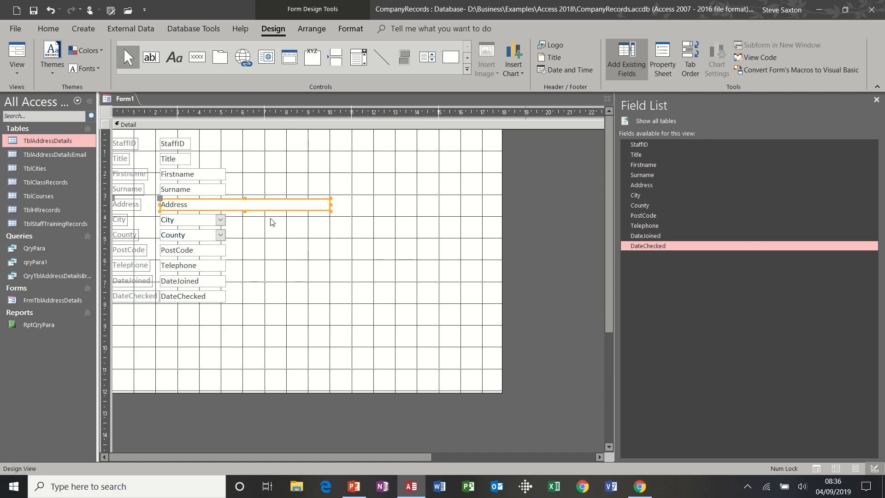
left_click(220, 222)
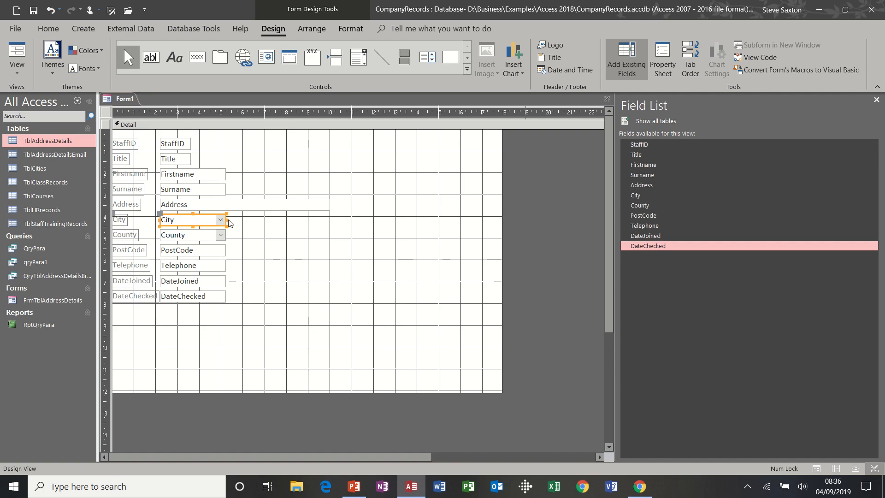
left_click_drag(226, 219, 330, 222)
left_click(224, 236)
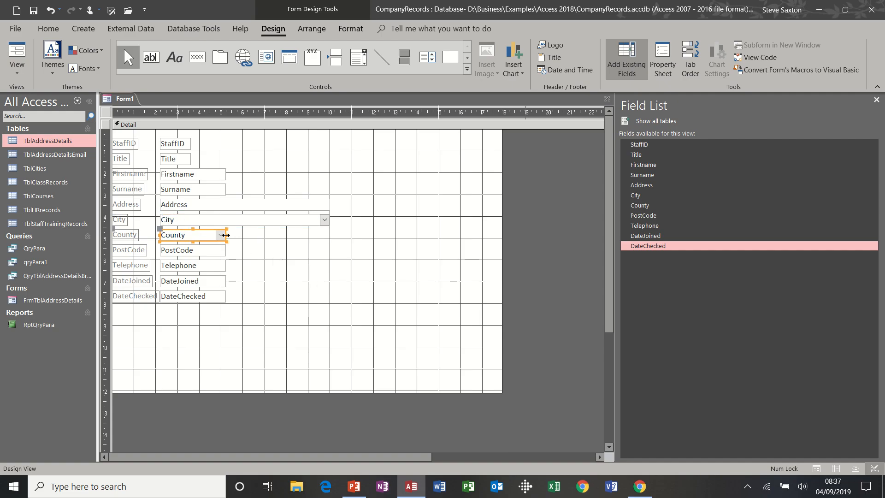
left_click_drag(227, 237, 330, 235)
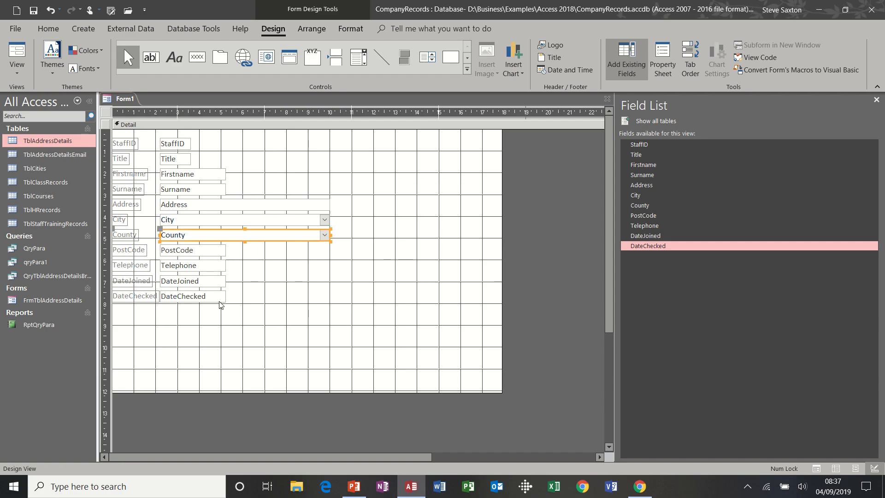
left_click(17, 51)
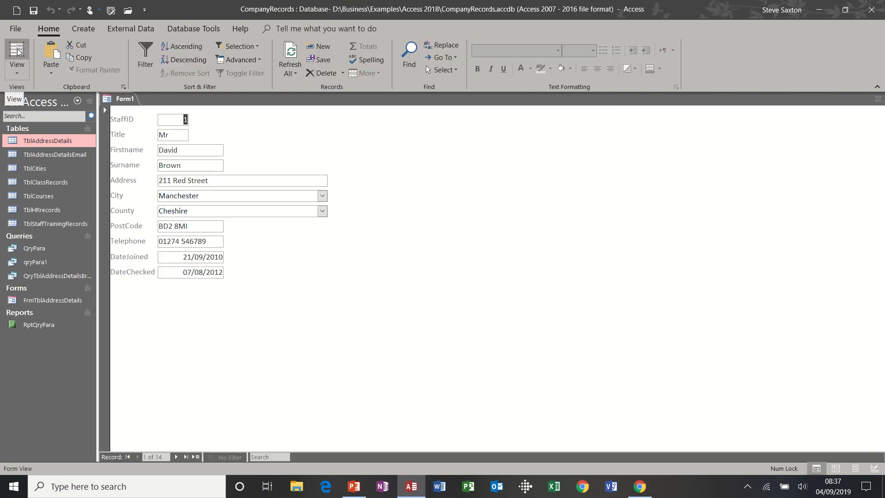
Step: Back in Design View, narrow the City combo box to roughly half its width
left_click(16, 72)
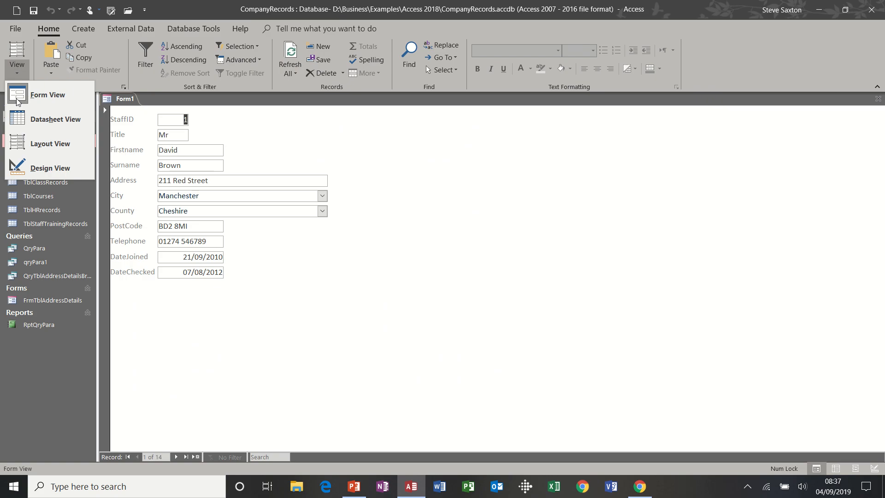
left_click(33, 166)
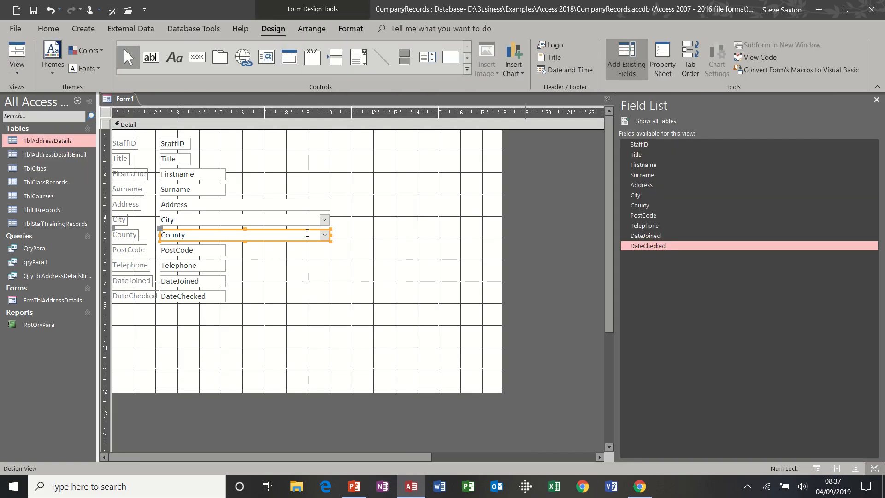
left_click(309, 221)
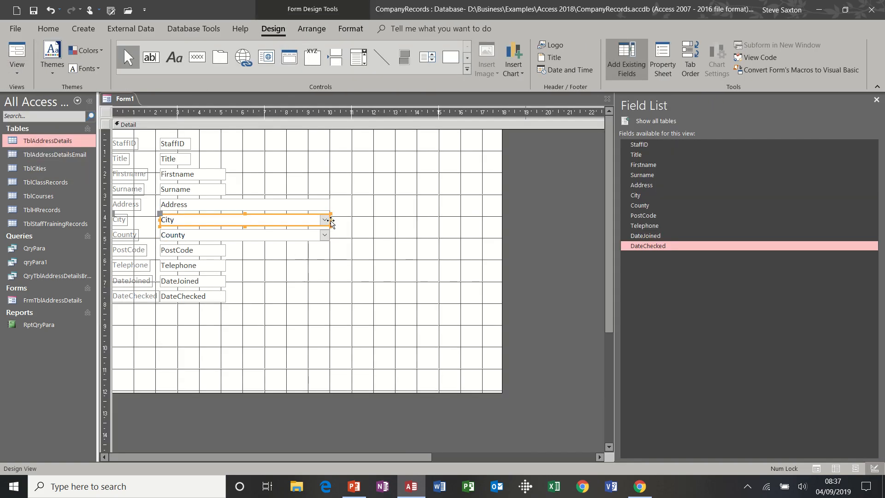
left_click_drag(330, 220, 304, 220)
left_click_drag(271, 223, 265, 223)
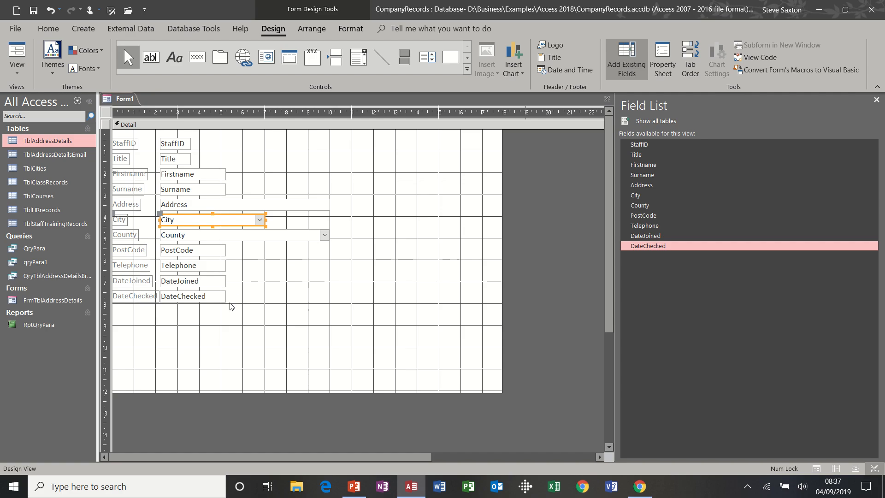
left_click(308, 321)
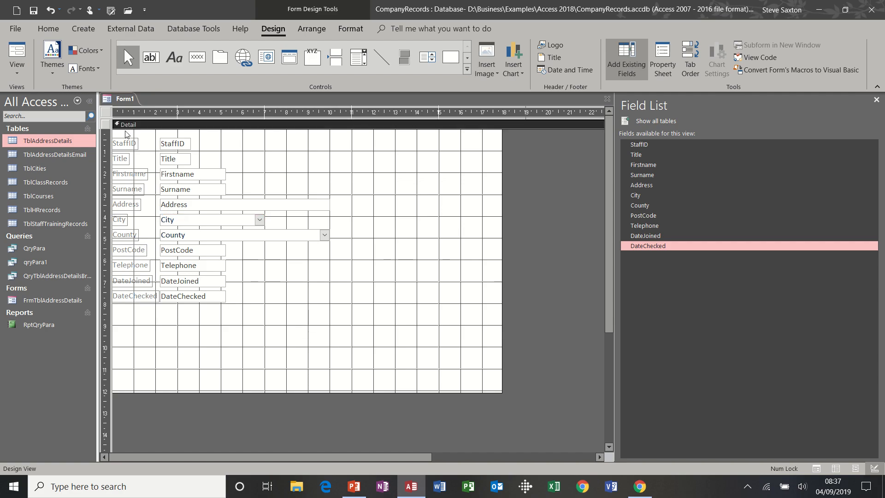
Step: Give all the form's labels and boxes a light blue background with Automatic (black) text
left_click_drag(119, 133, 251, 310)
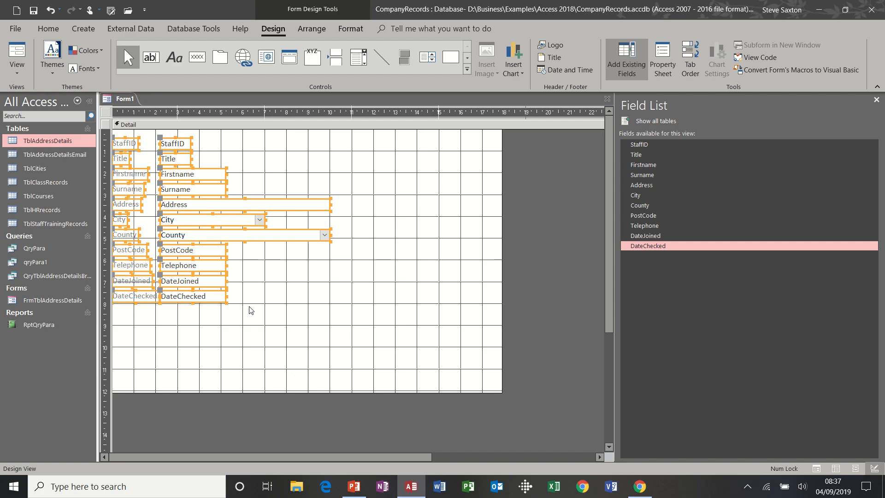
left_click(349, 29)
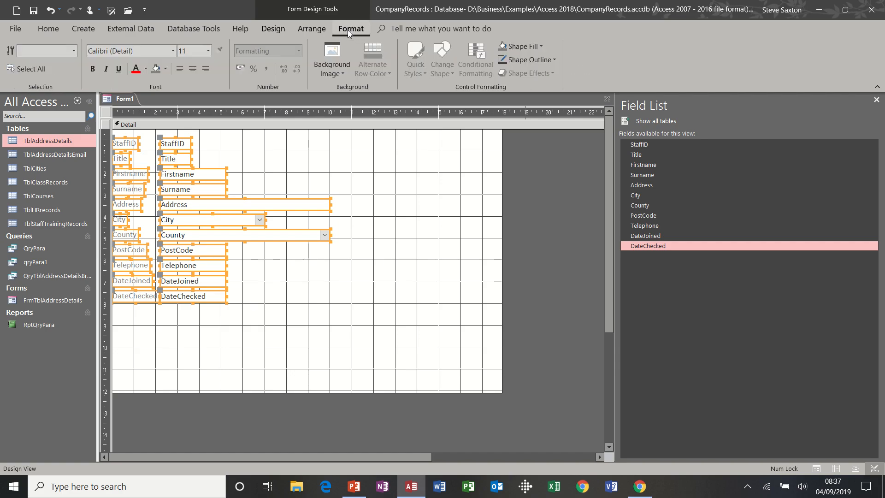
left_click(165, 69)
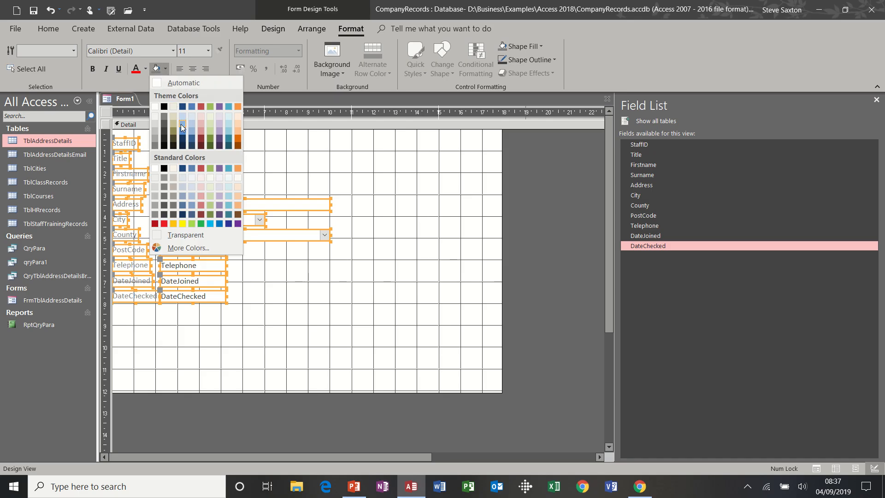
left_click(182, 125)
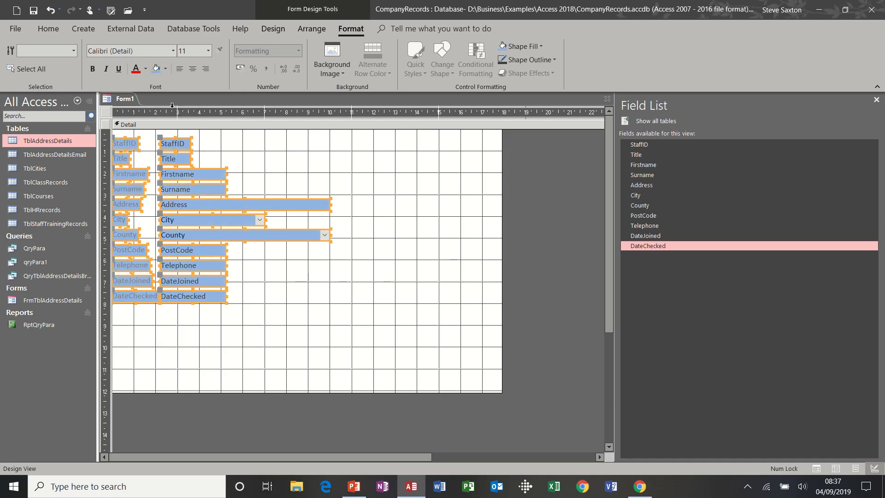
left_click(144, 73)
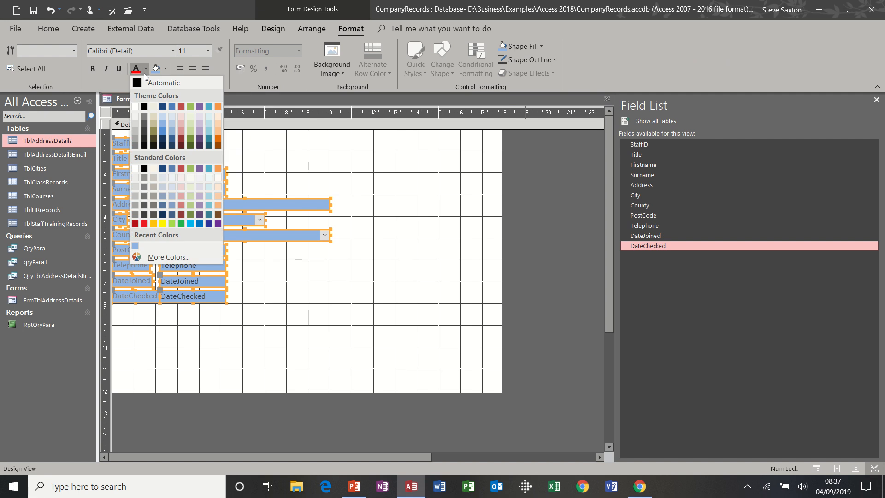
left_click(143, 80)
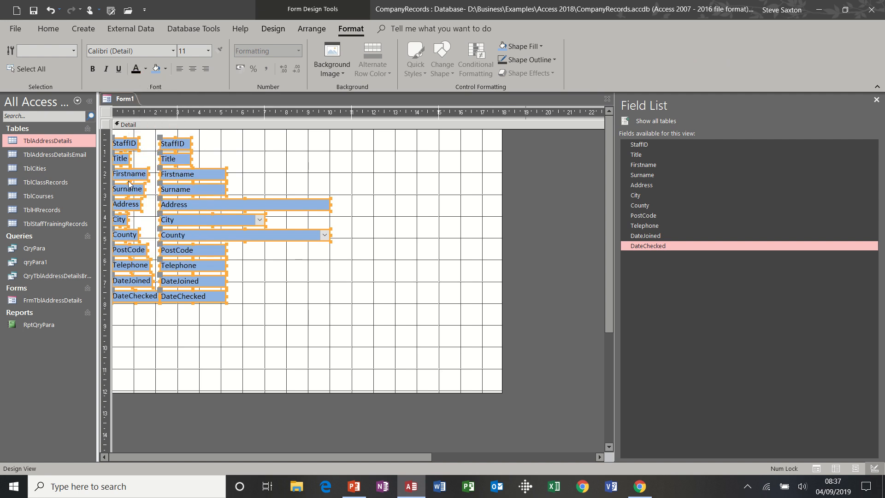
Step: Fill the Detail section background light green
left_click(399, 182)
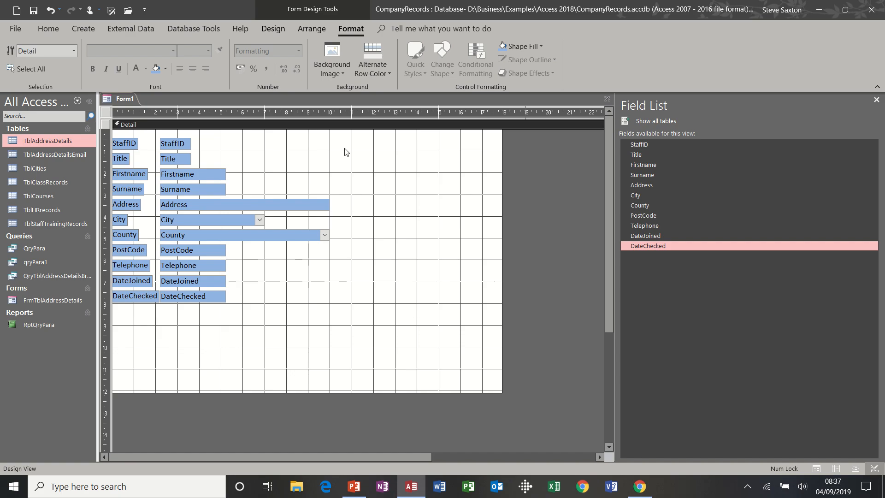
left_click(166, 68)
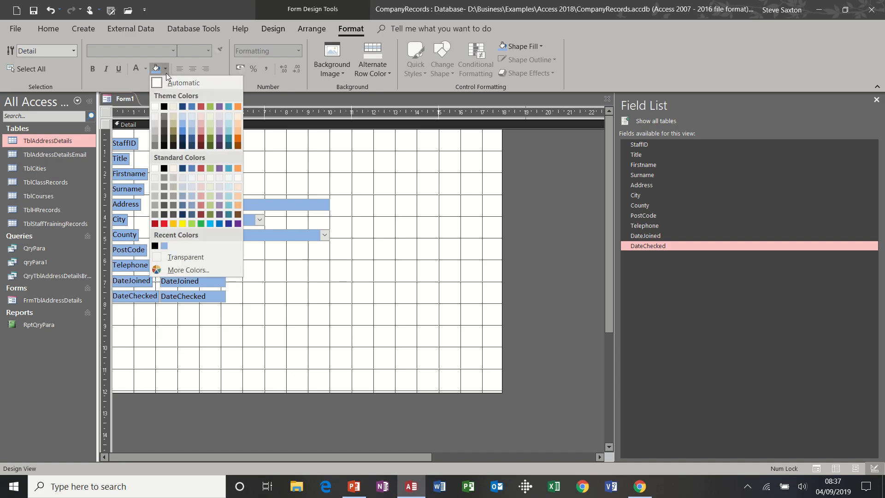
left_click(209, 128)
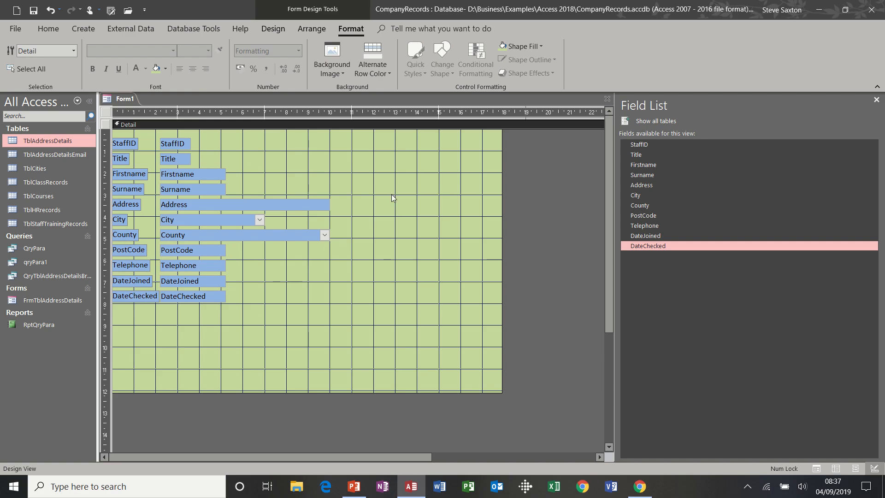
Step: Preview the form in Form View, then return to Design View
left_click(272, 28)
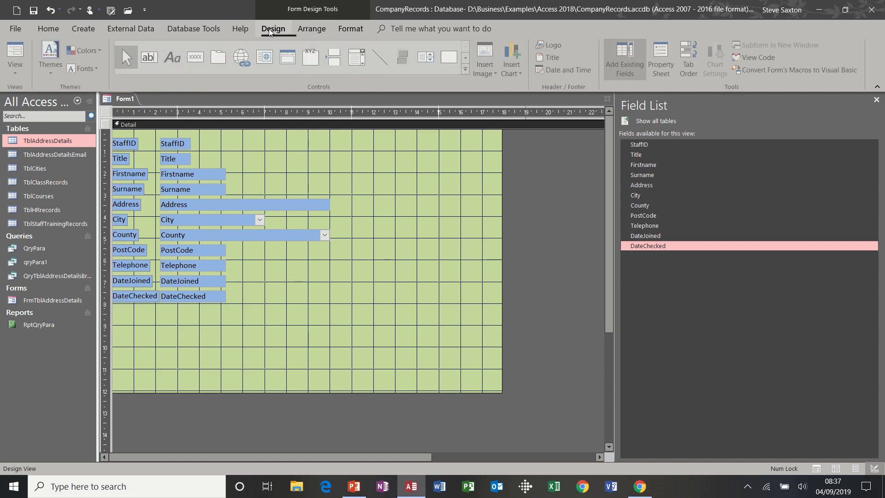
left_click(17, 55)
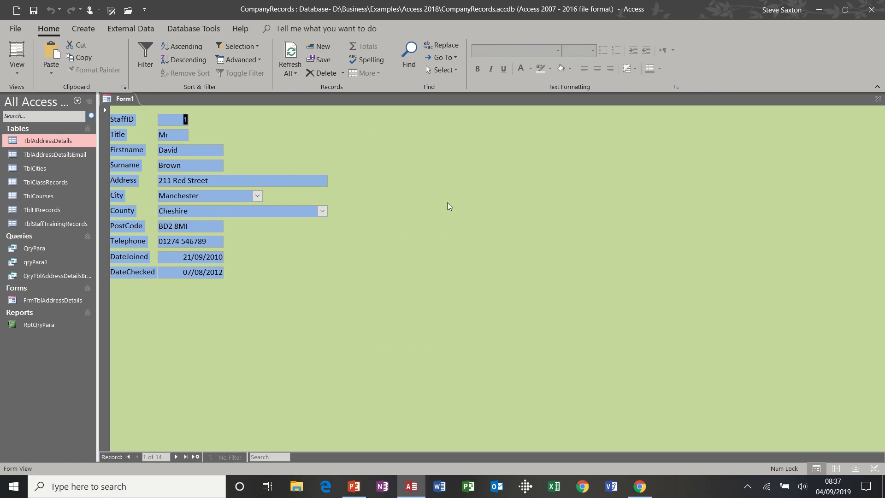
left_click(17, 69)
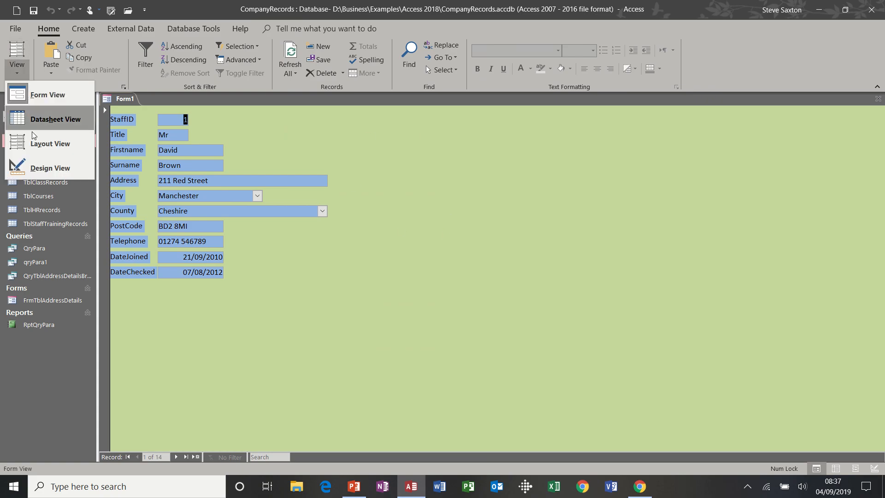
left_click(35, 166)
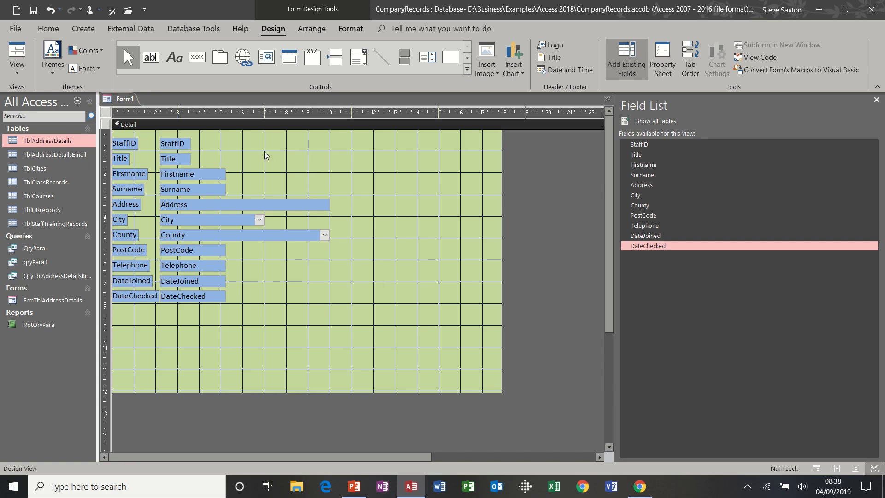
Step: Move the StaffID field to the top middle, with its label stacked above its box
left_click(182, 145)
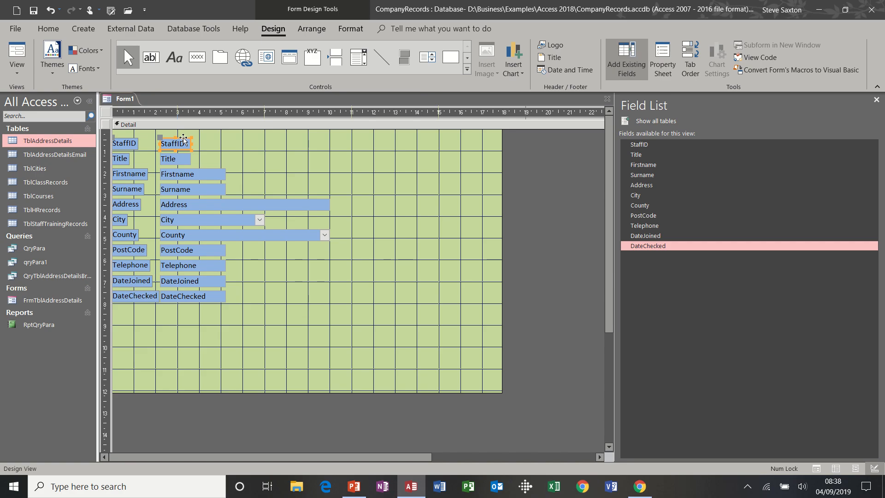
left_click_drag(185, 142, 376, 140)
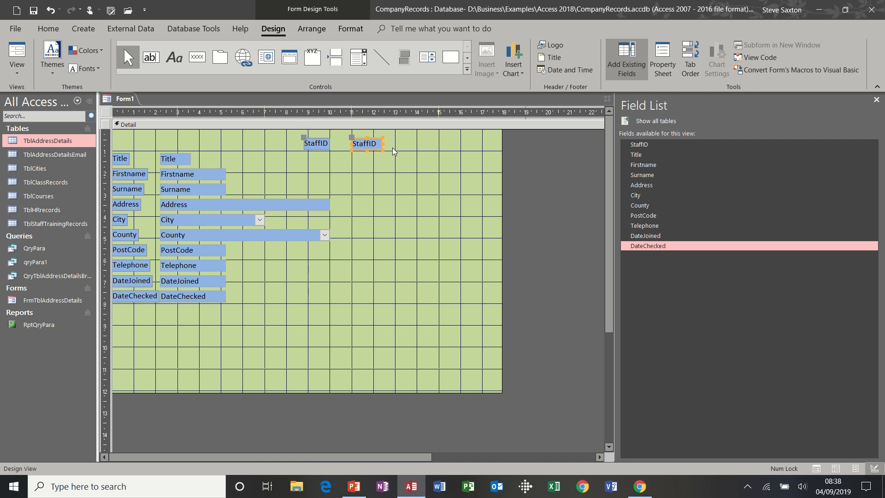
left_click(377, 153)
left_click_drag(377, 153, 381, 172)
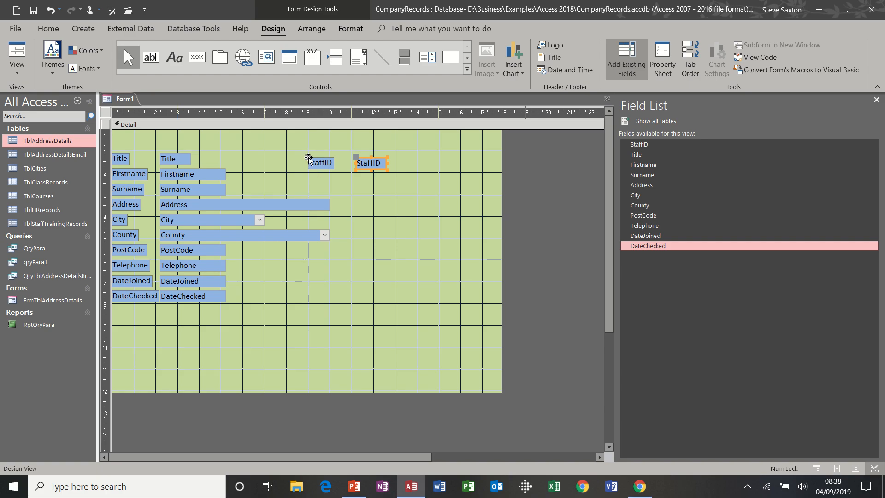
left_click_drag(307, 158, 353, 143)
left_click(386, 185)
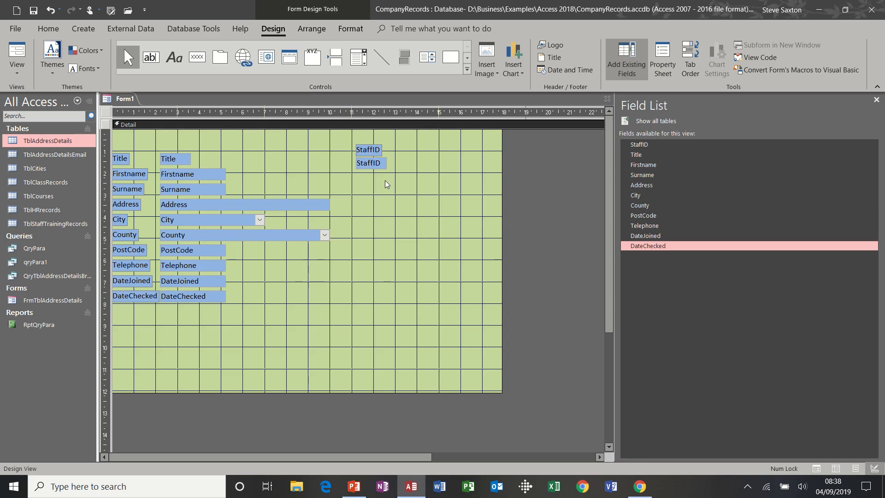
left_click_drag(382, 164, 291, 150)
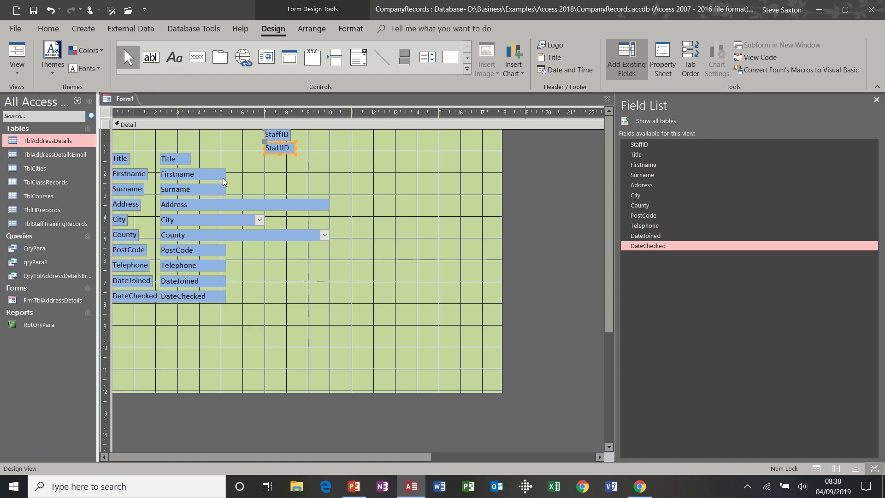
Step: Move the Title field up beside StaffID, with its label stacked above its box
left_click(178, 159)
left_click_drag(186, 154, 374, 145)
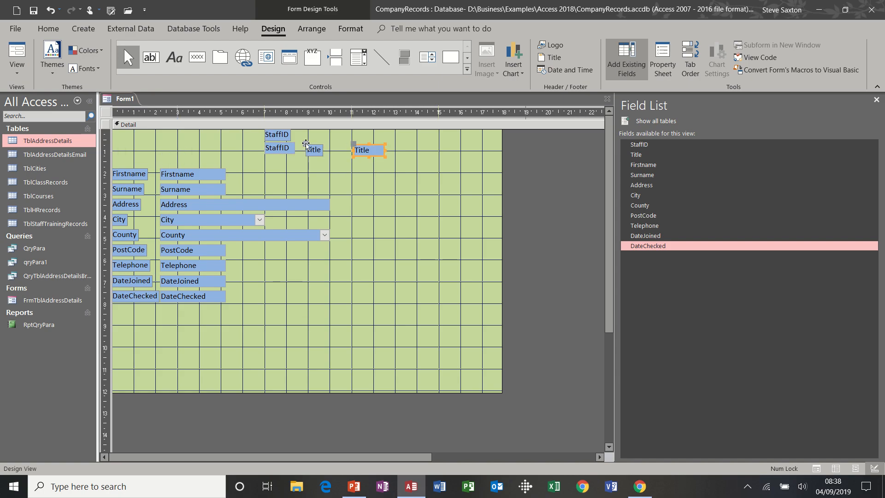
left_click_drag(305, 144, 355, 131)
left_click(368, 172)
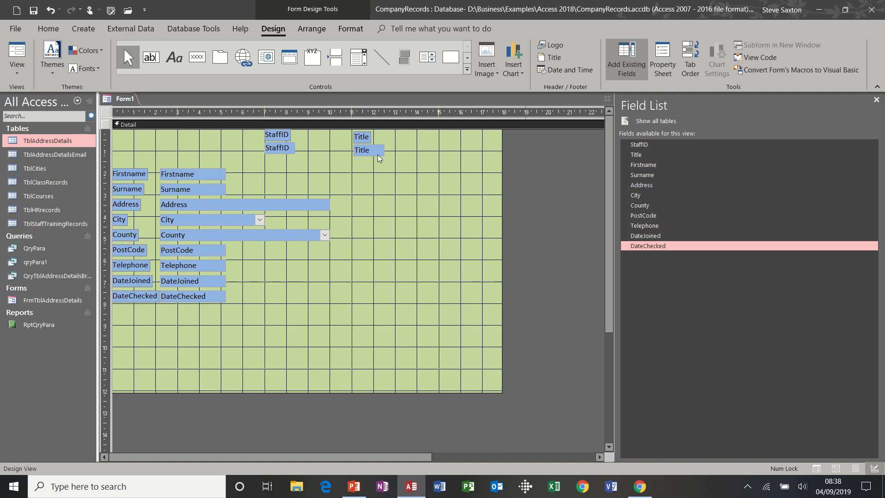
left_click(378, 154)
left_click_drag(378, 156, 323, 151)
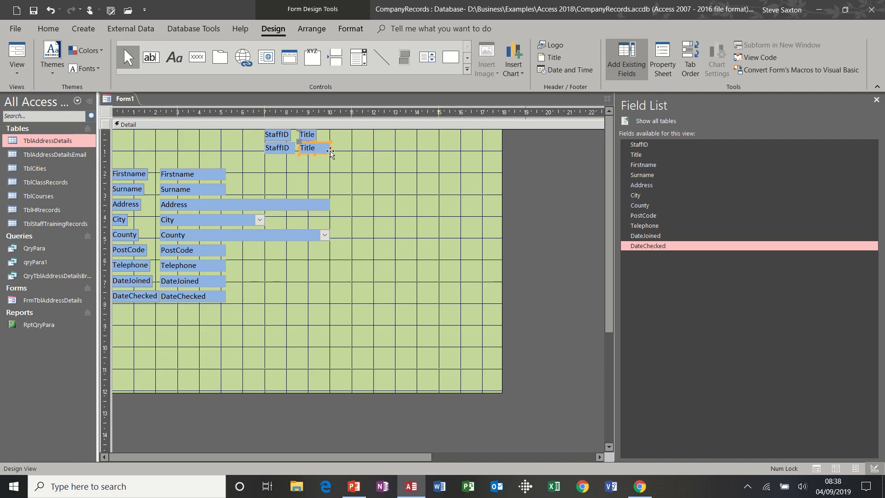
Step: Drop the Title pair beside StaffID and check it in Form View before returning to Design View
left_click(375, 165)
left_click(20, 47)
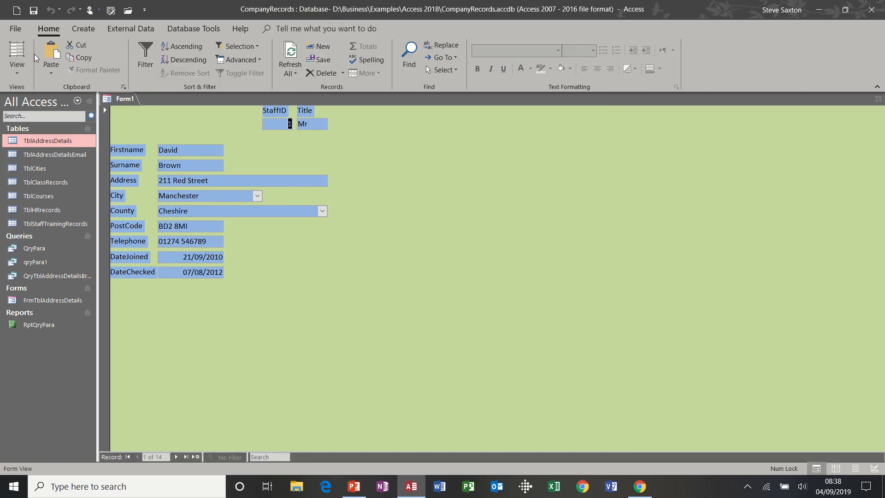
left_click(18, 70)
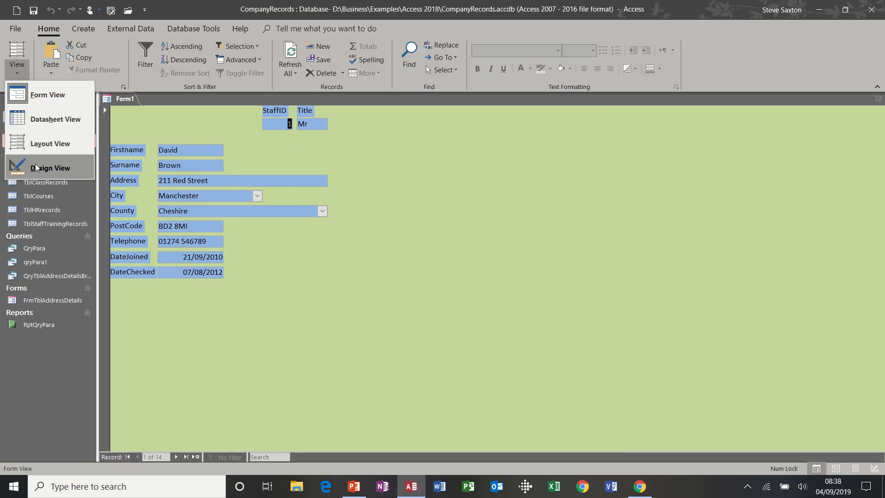
left_click(46, 168)
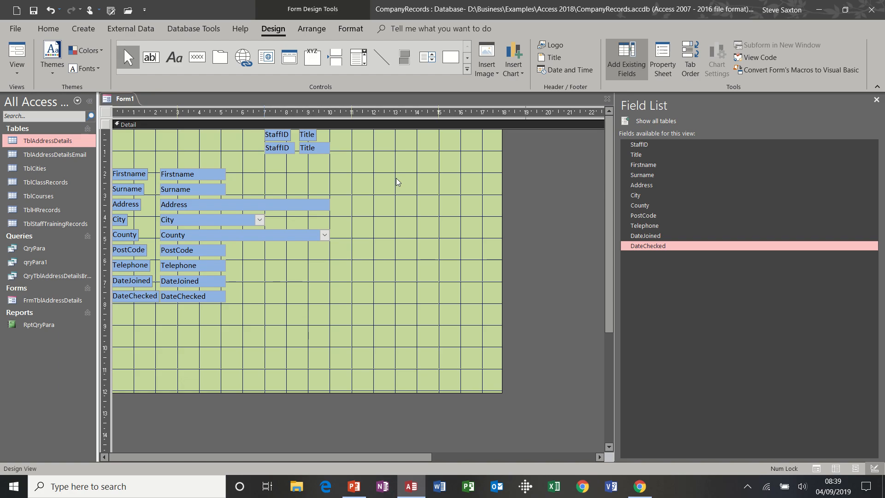
Step: Add Form Header and Form Footer sections to Form1 and select the Form Header
right_click(371, 125)
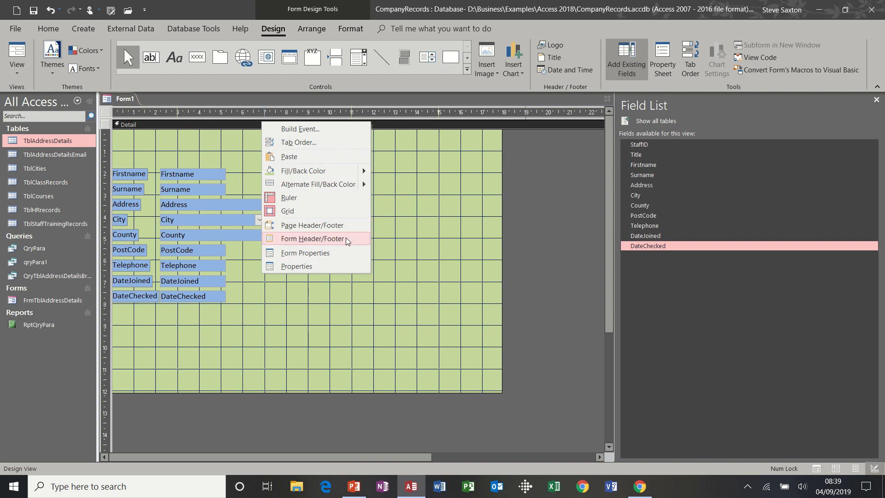
left_click(414, 203)
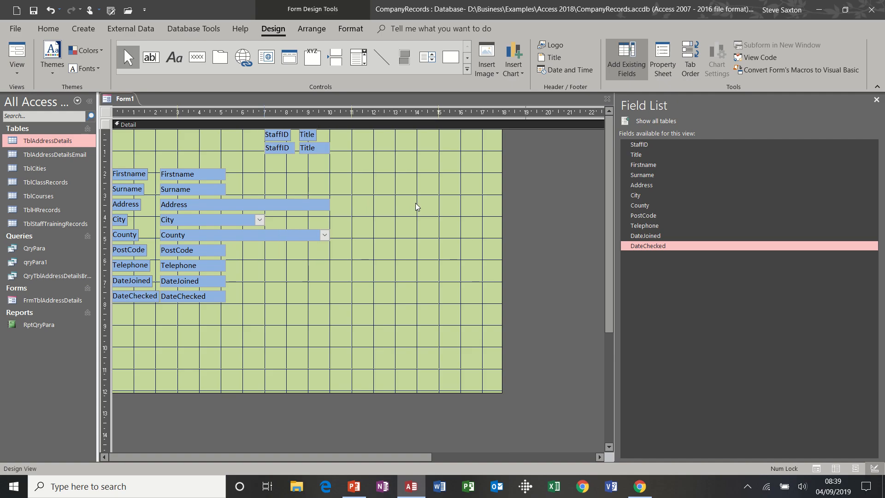
right_click(379, 127)
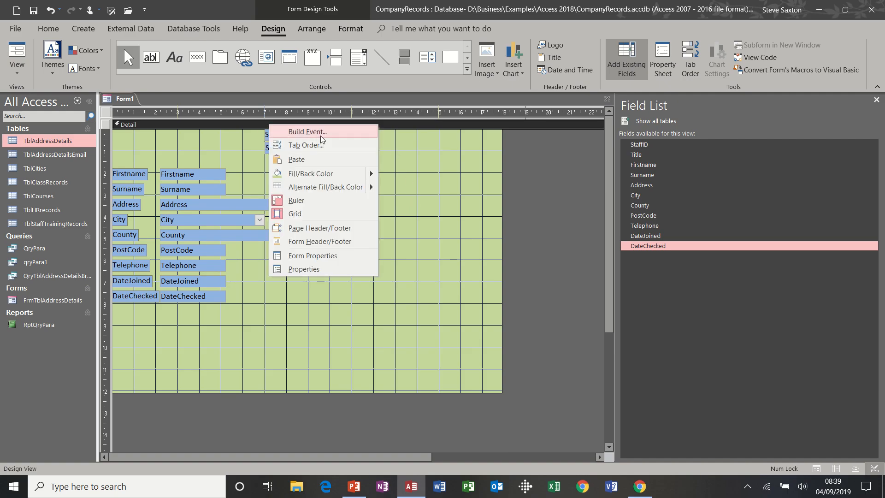
left_click(355, 242)
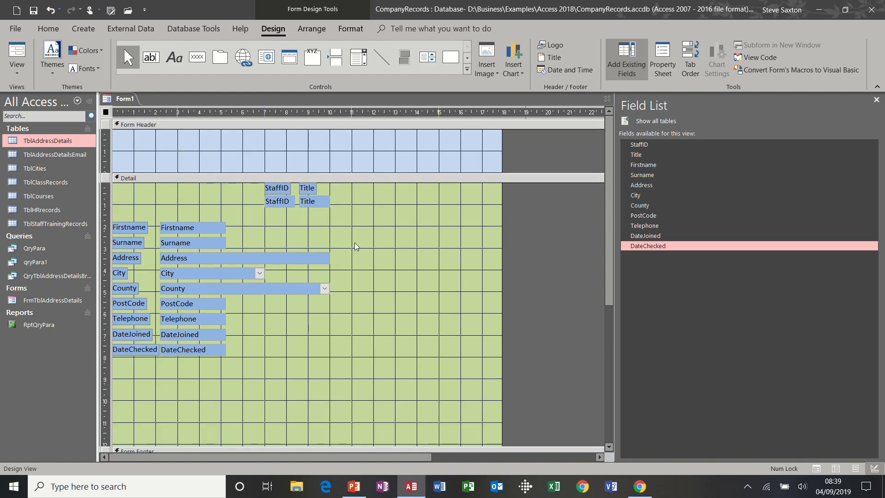
left_click(224, 121)
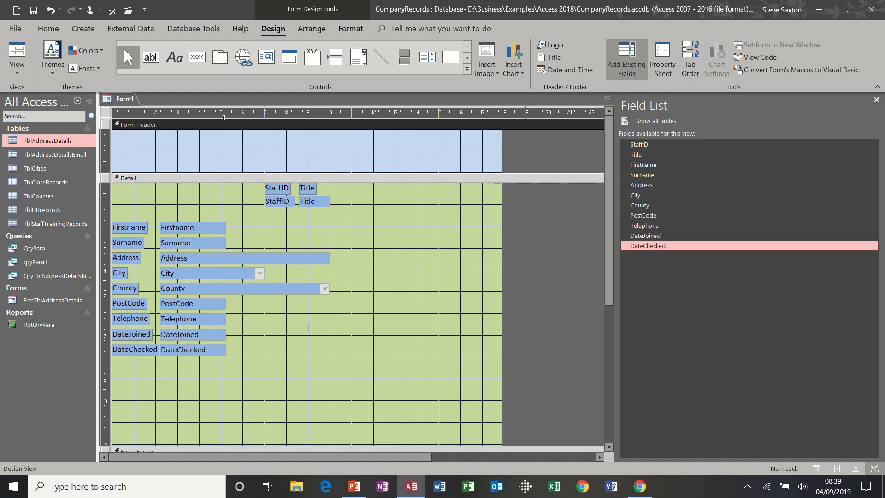
Step: Fill the Form Header with the same green as the Detail section
left_click(345, 29)
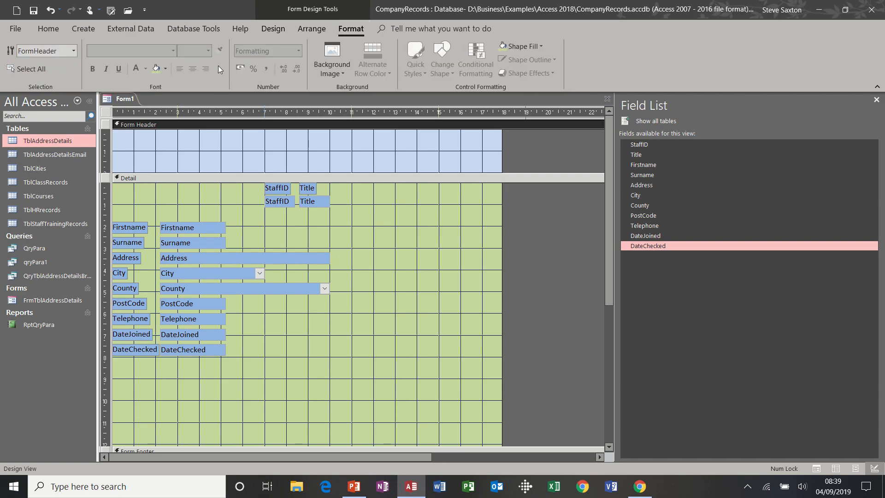
left_click(166, 70)
left_click(158, 69)
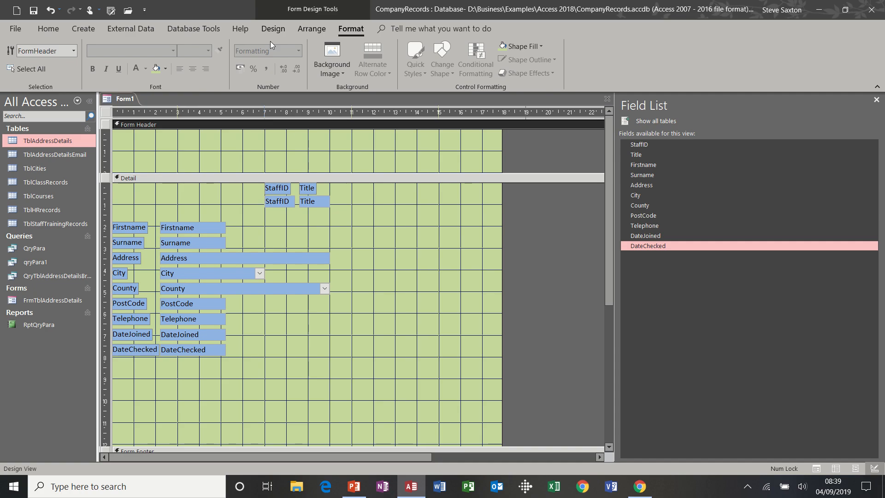
Step: Draw a wide header label reading 'Staff Details 2019'
left_click(274, 29)
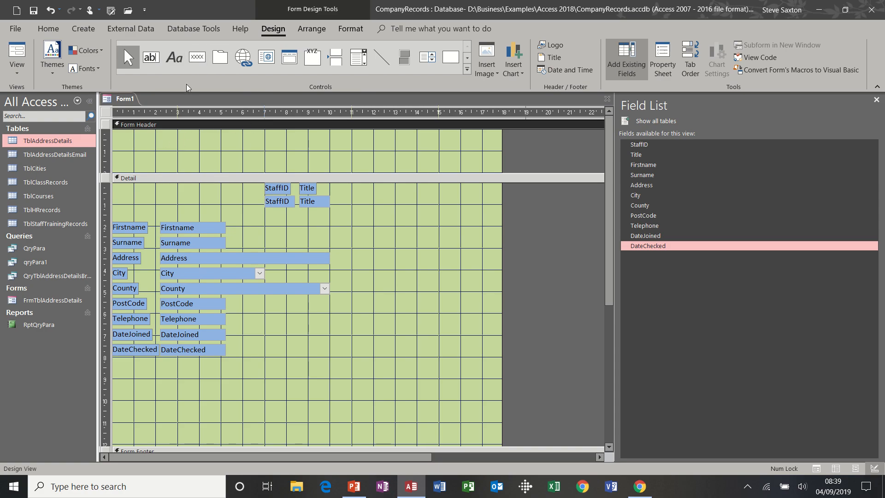
left_click(172, 60)
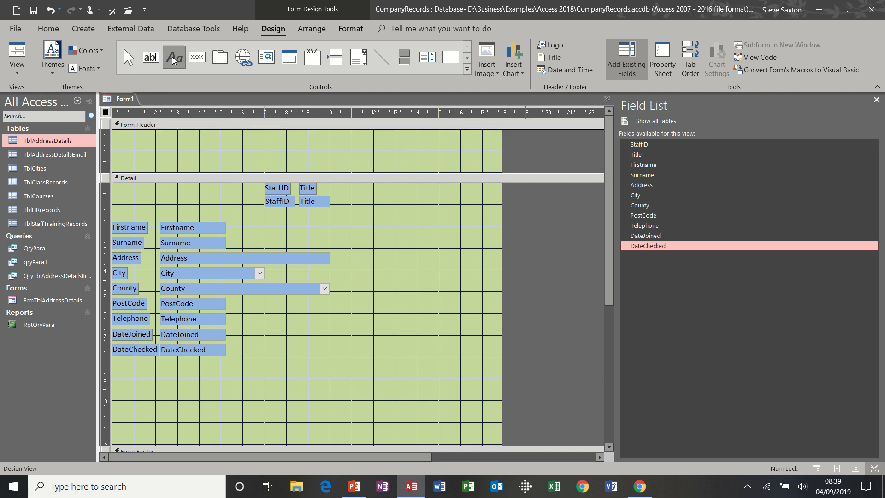
left_click_drag(133, 134, 414, 163)
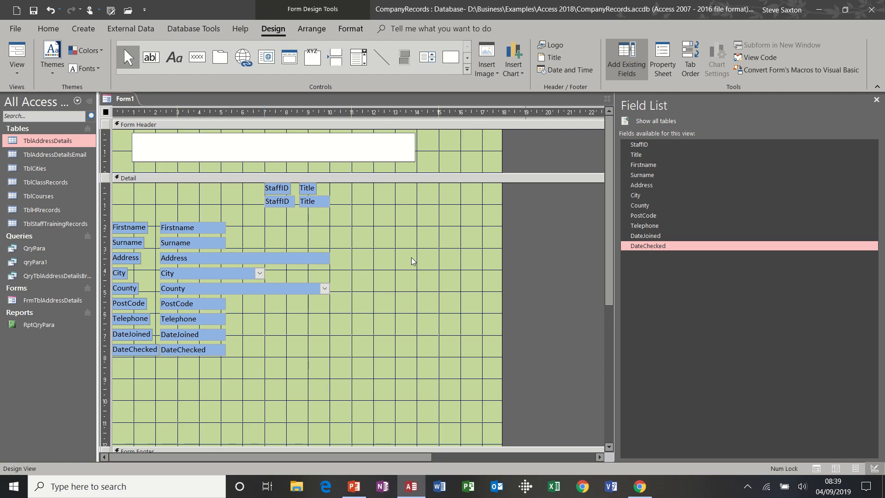
type("Staff Details 2019")
left_click(442, 159)
left_click(224, 138)
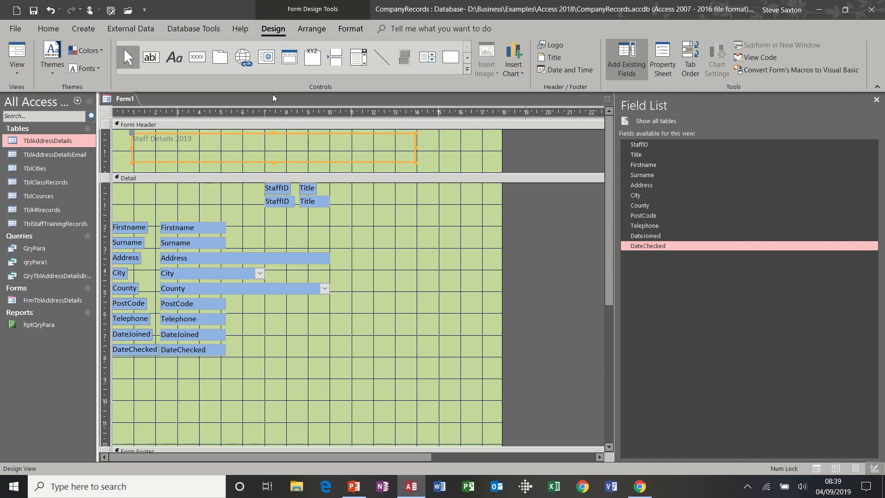
left_click(349, 30)
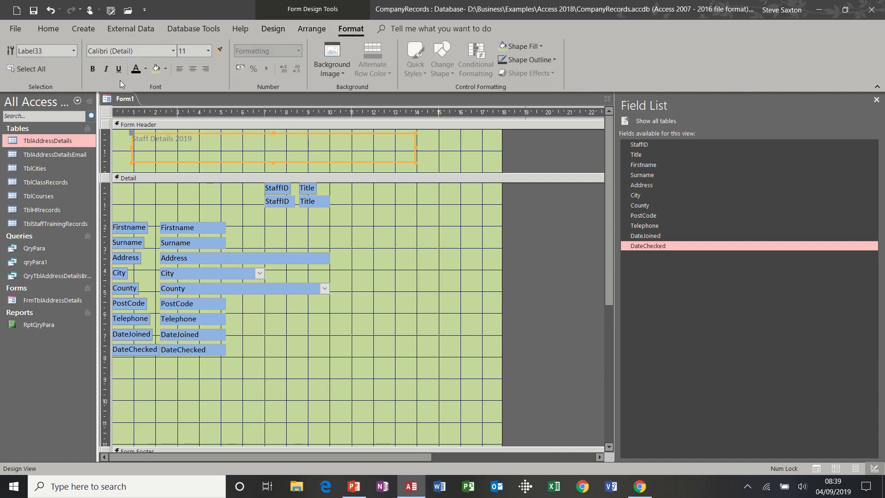
Step: Format the title label as 20-point, centred, black text
left_click(207, 51)
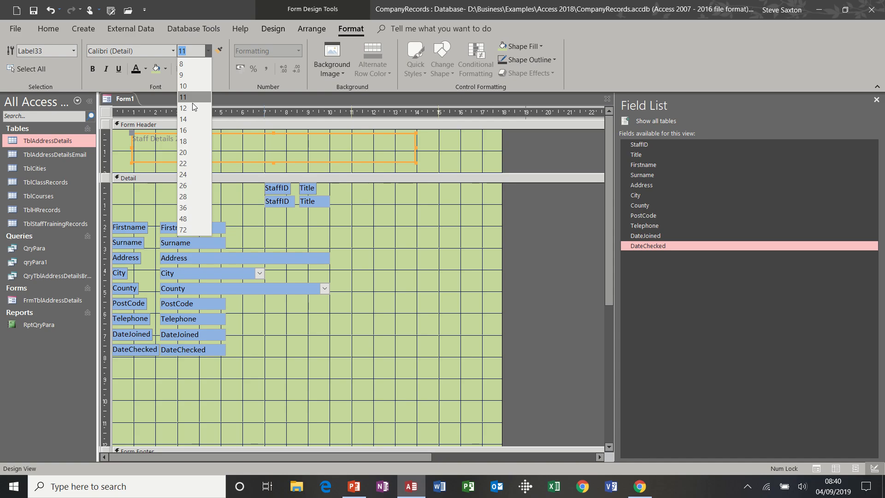
left_click(184, 152)
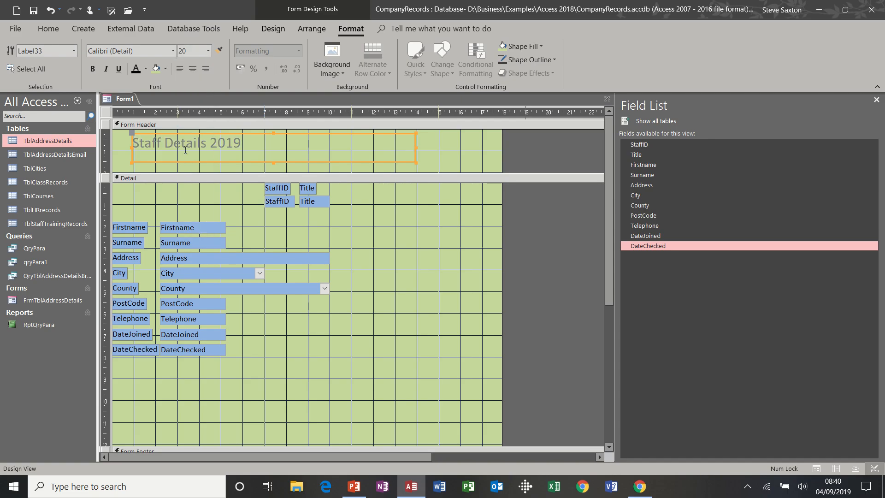
left_click(189, 71)
left_click(136, 69)
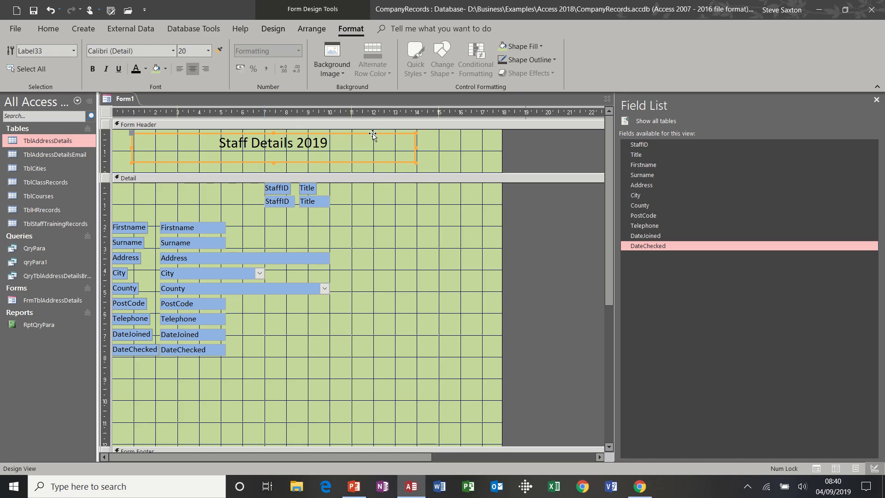
Step: Narrow the title label and move it toward the header's centre
left_click_drag(372, 134, 360, 134)
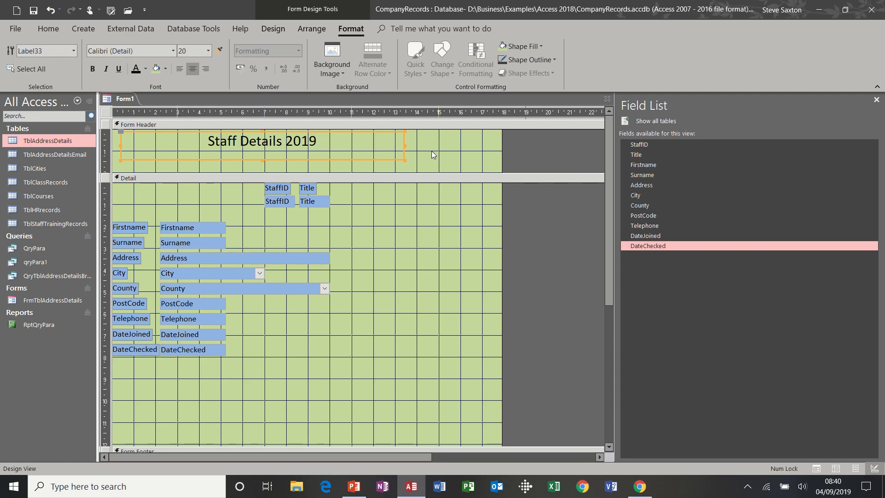
left_click_drag(406, 145, 287, 144)
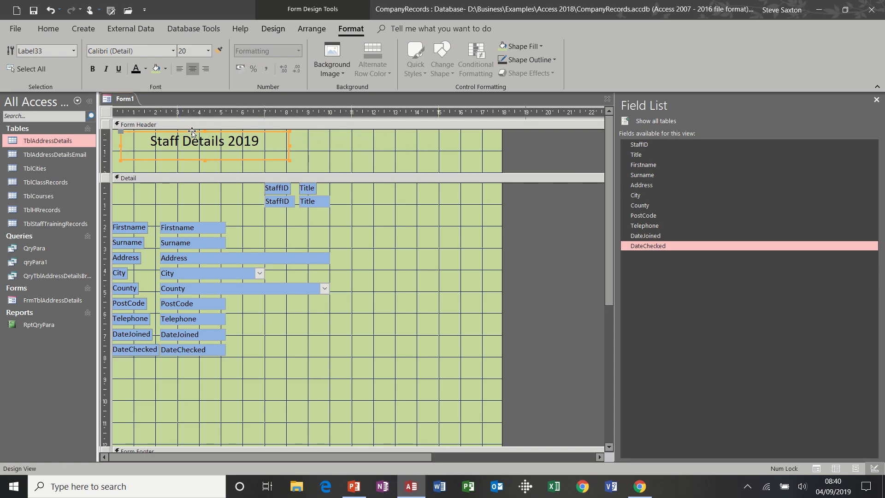
left_click_drag(237, 159, 332, 161)
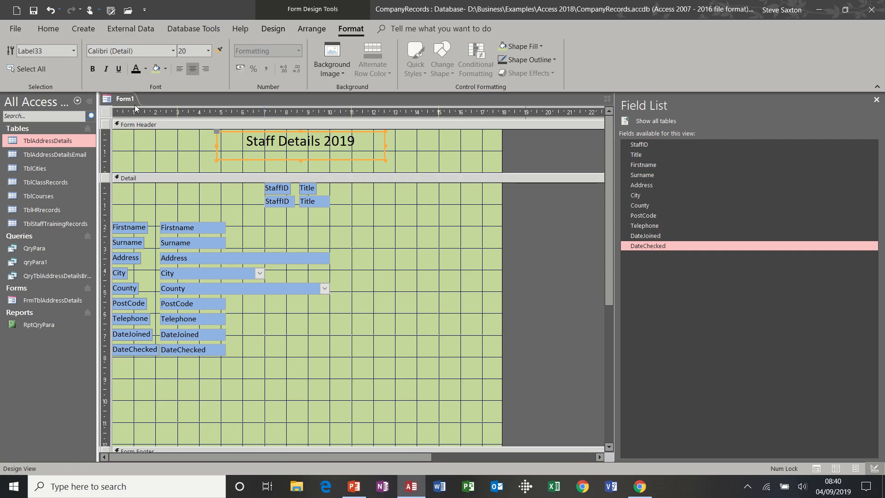
left_click(284, 26)
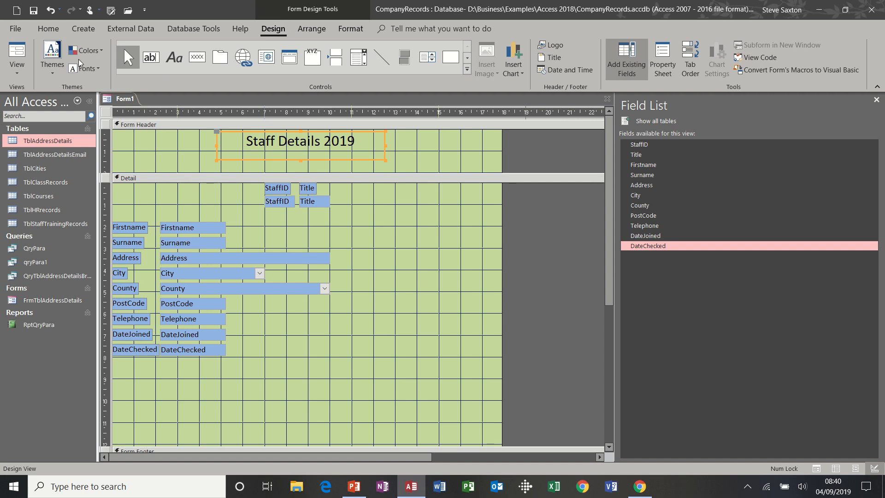
left_click(19, 52)
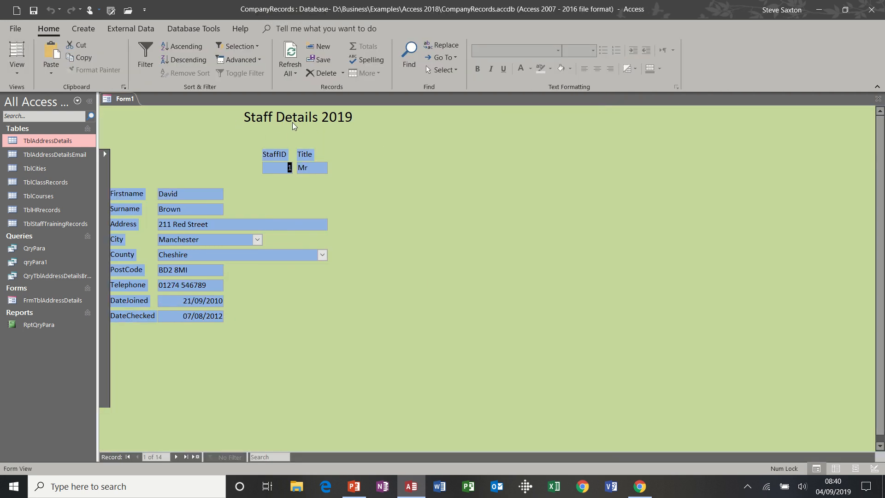
left_click(19, 70)
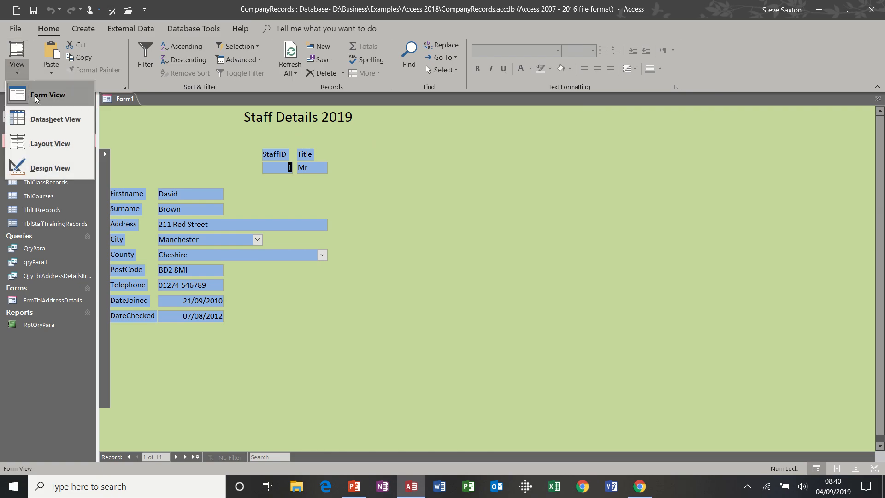
left_click(45, 165)
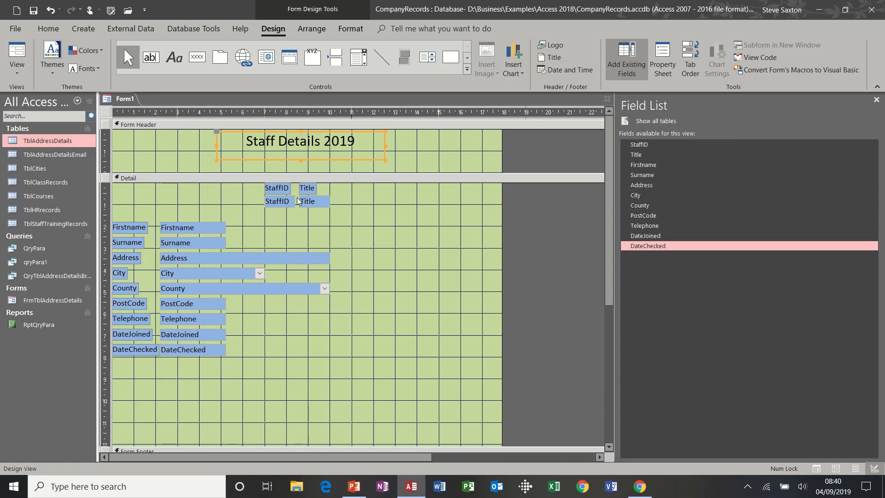
left_click(21, 71)
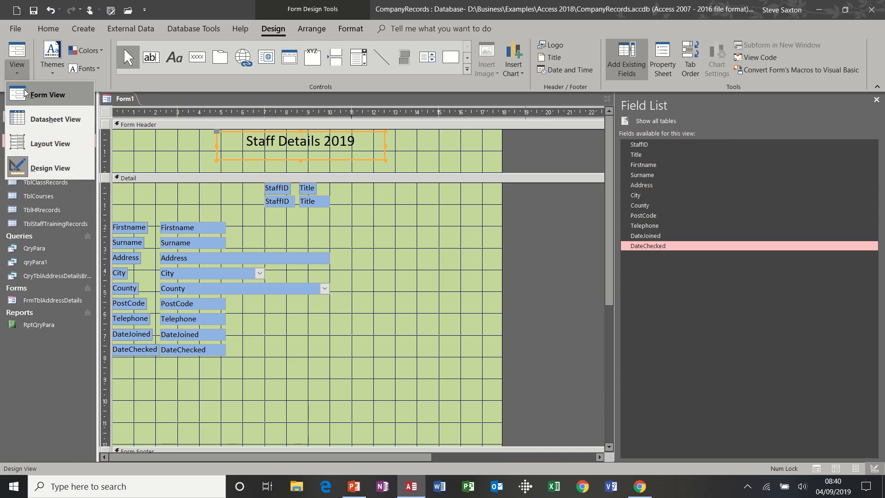
left_click(48, 94)
left_click(17, 69)
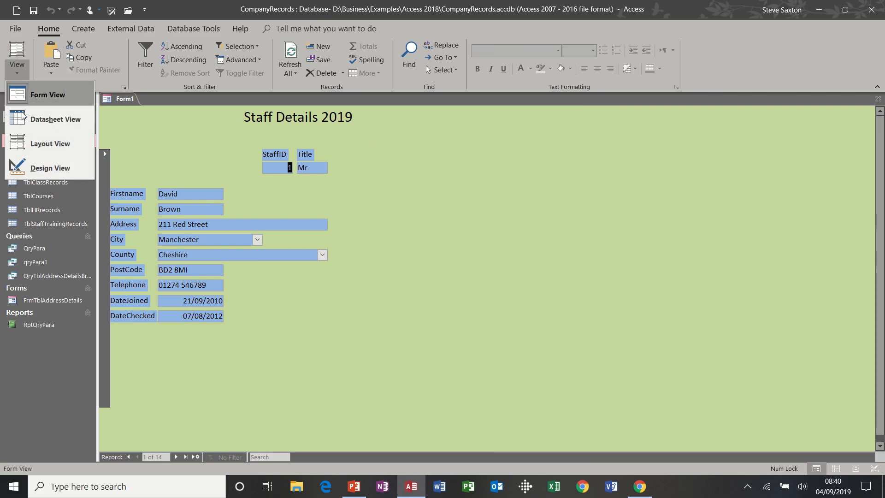
left_click(27, 167)
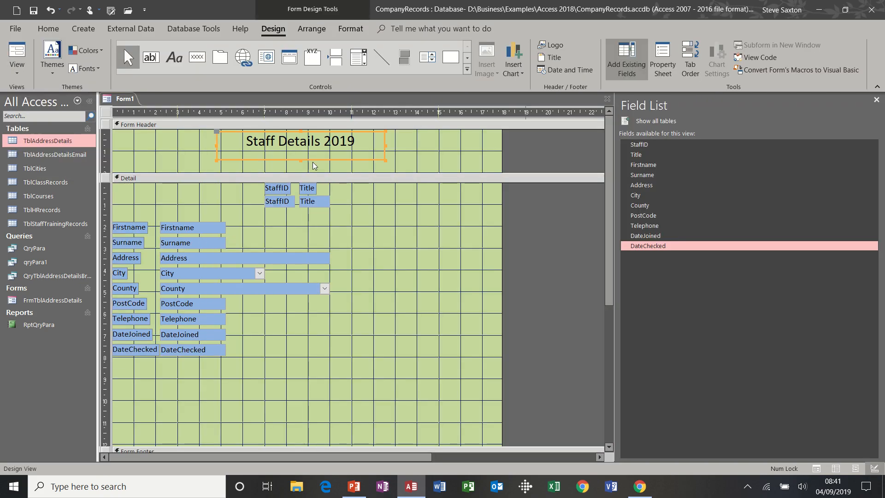
Step: Add a Page Header section holding a label that reads 'IT's Easy Training'
right_click(342, 180)
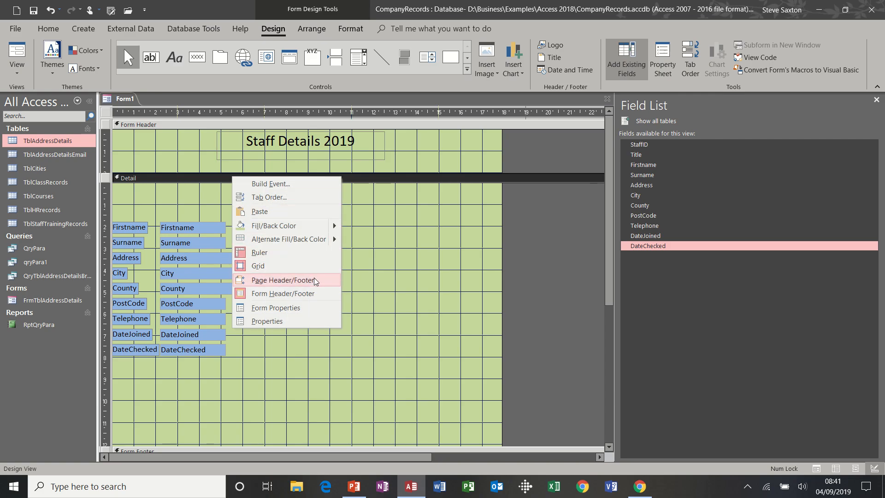
left_click(282, 280)
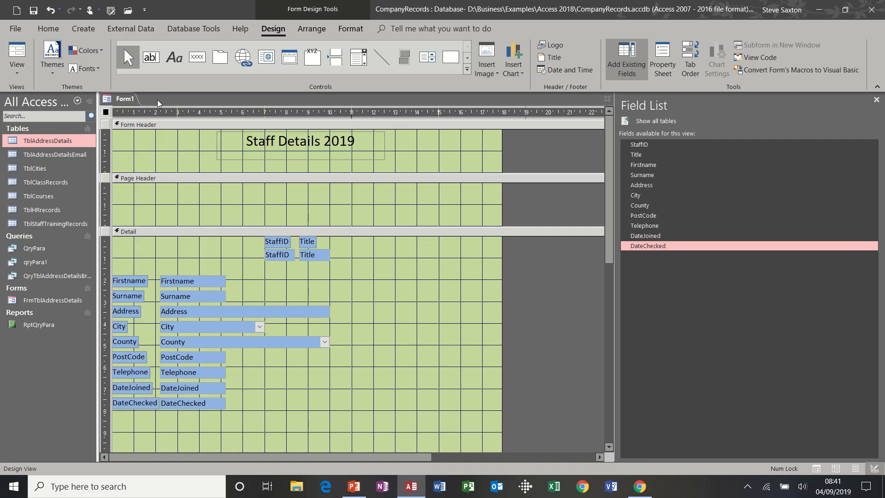
left_click(174, 57)
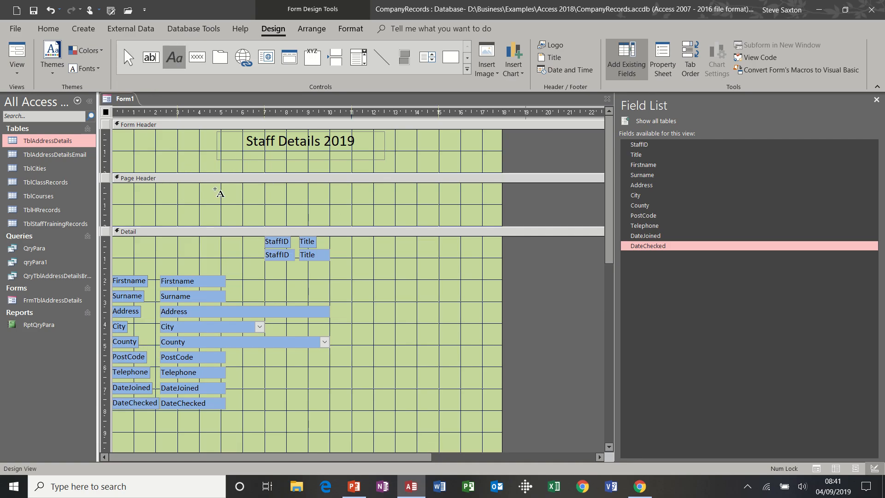
left_click_drag(214, 189, 388, 216)
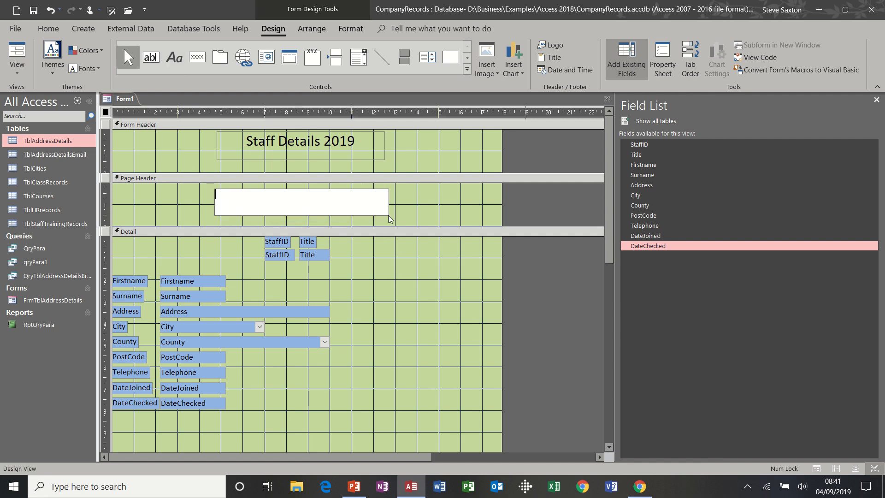
type("IT's Easy Training")
left_click(409, 206)
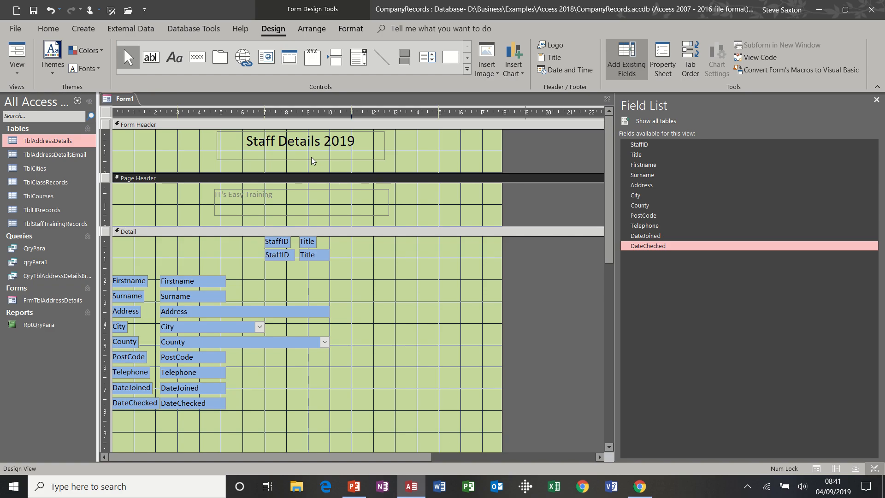
Step: Copy the Staff Details 2019 formatting onto the IT's Easy Training label with Format Painter
left_click(312, 159)
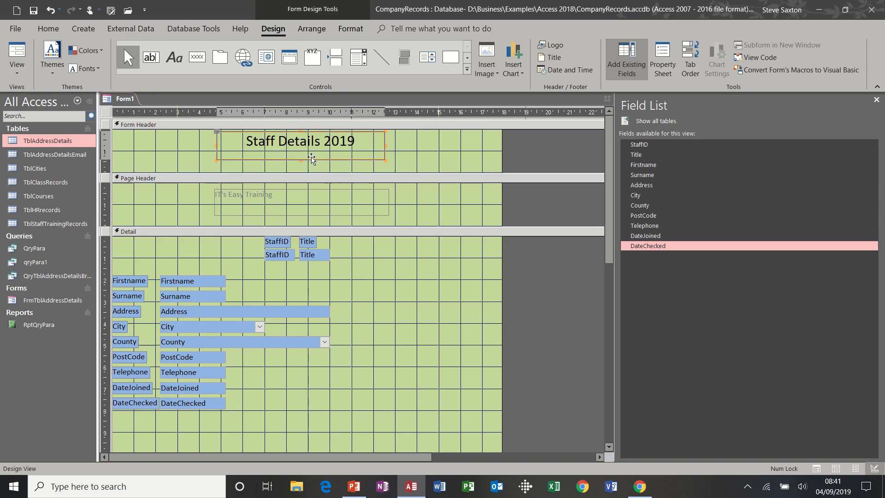
left_click(352, 29)
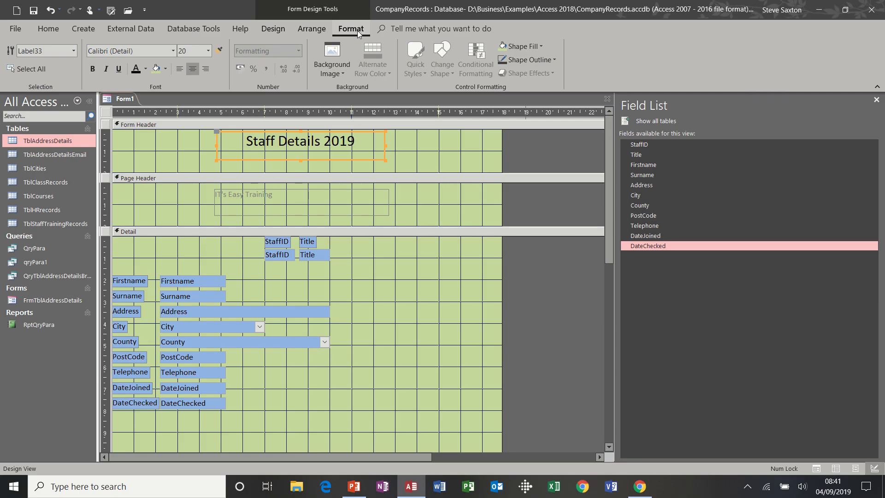
left_click(219, 51)
left_click(274, 190)
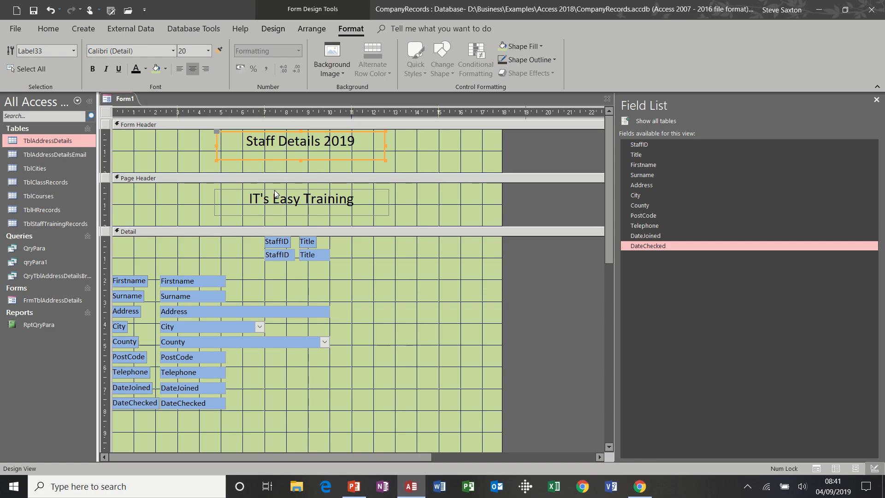
left_click(422, 201)
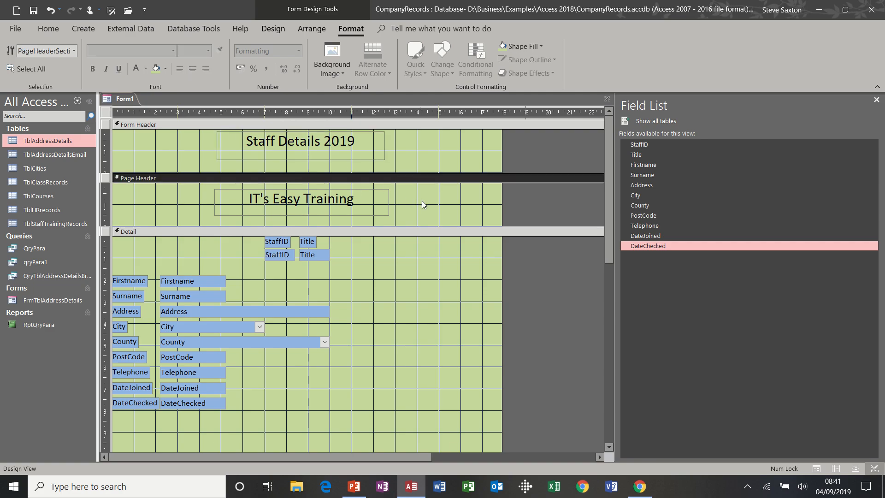
Step: Preview the form in Form View, then switch back to Design View
left_click(267, 29)
left_click(20, 53)
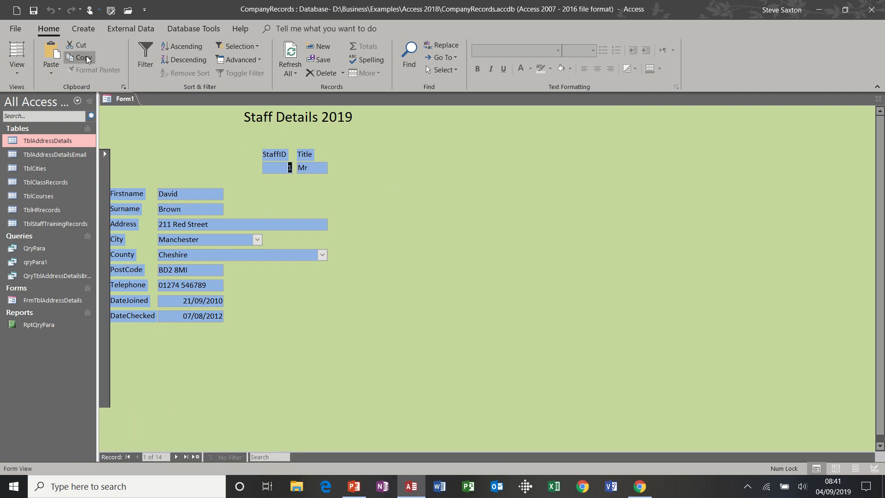
left_click(19, 71)
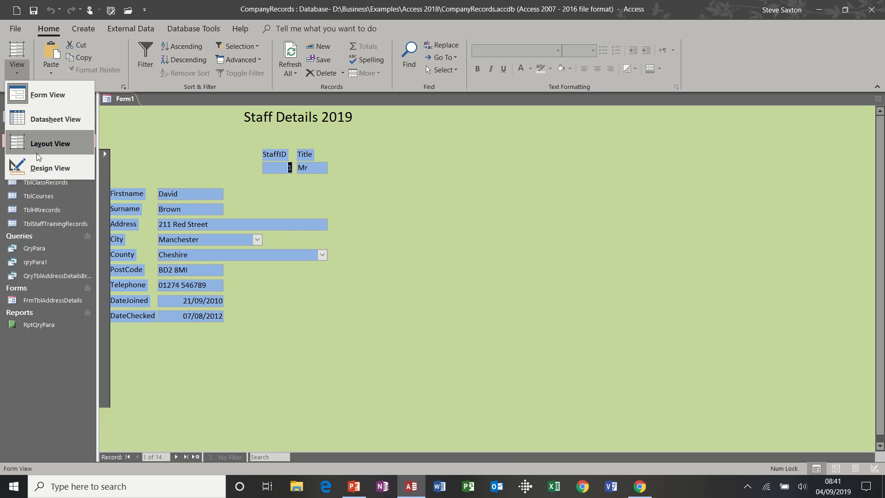
left_click(41, 166)
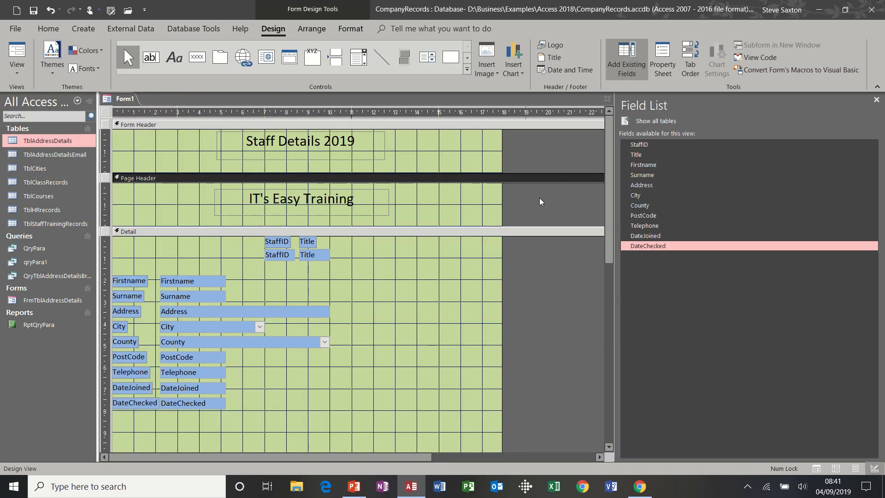
Step: Raise the Page Footer bar to just below DateChecked, shortening the Detail section
left_click_drag(609, 167, 613, 282)
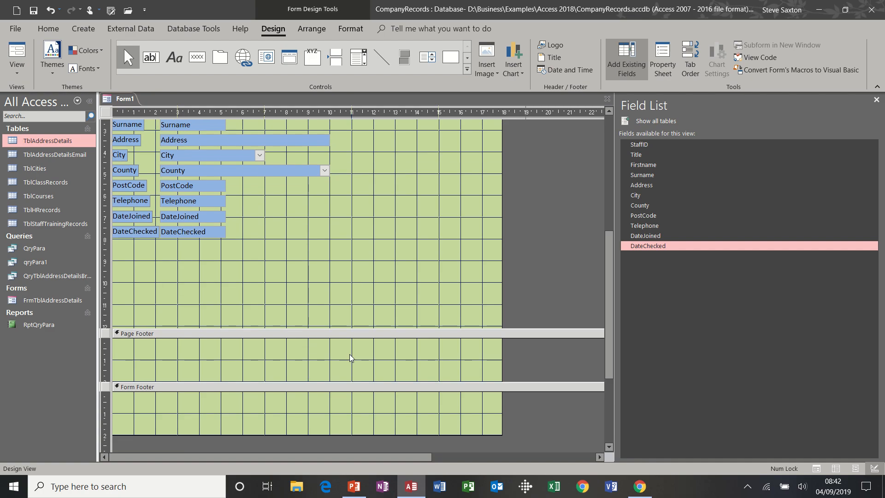
left_click_drag(348, 328, 349, 244)
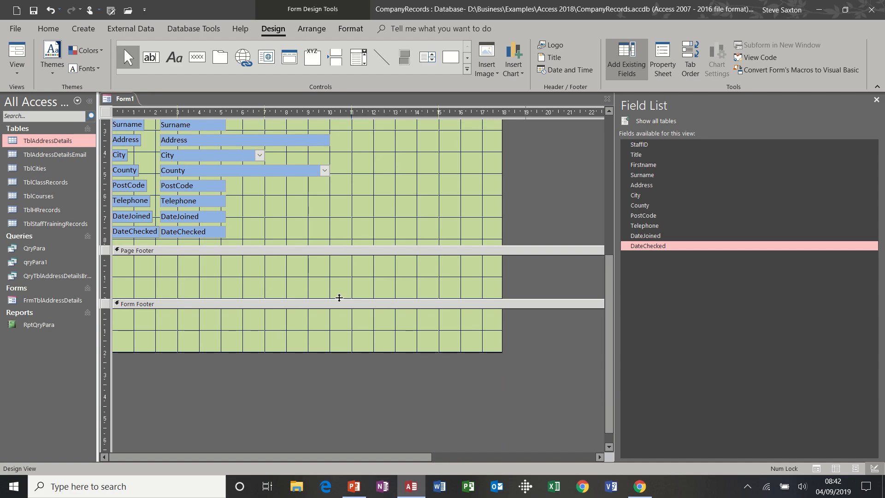
left_click(271, 278)
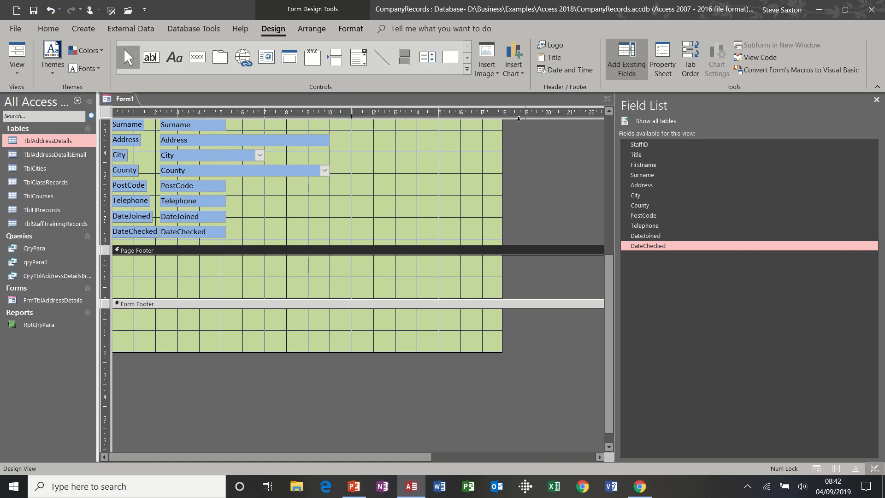
left_click_drag(612, 257, 613, 147)
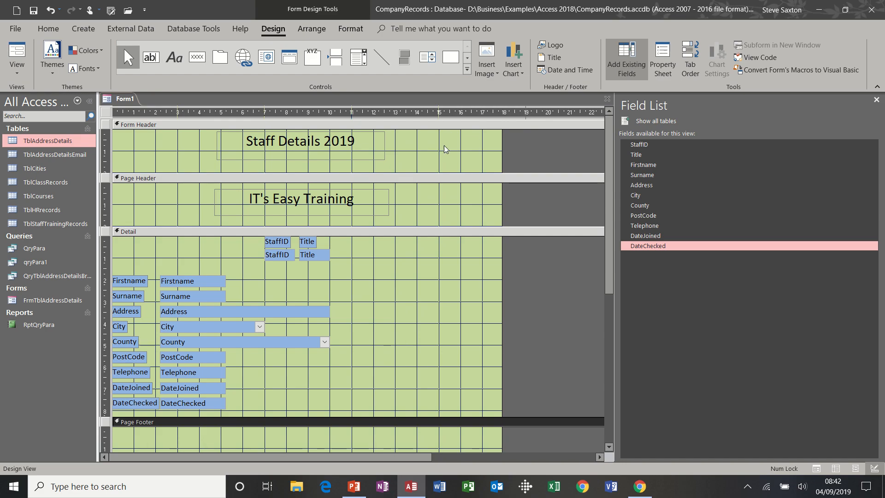
Step: Add a header text box with =Date() beside the title, showing 04/09/2019 in Form View
left_click(151, 58)
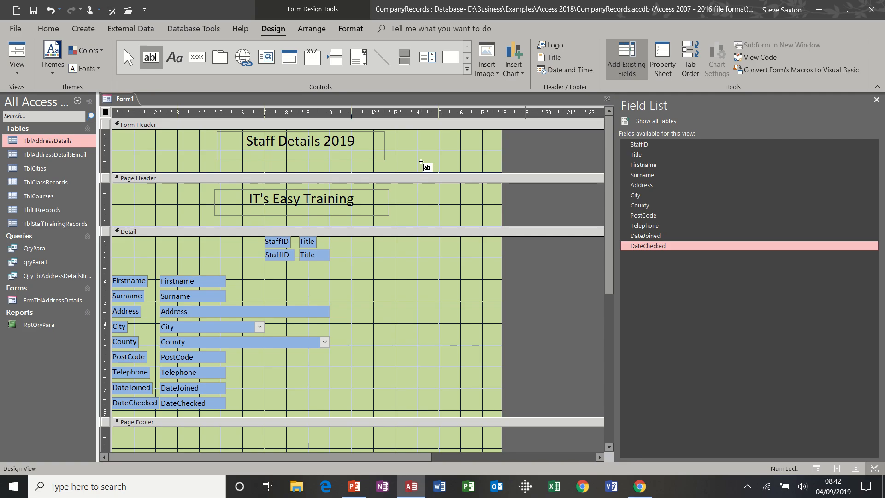
left_click_drag(449, 133, 504, 155)
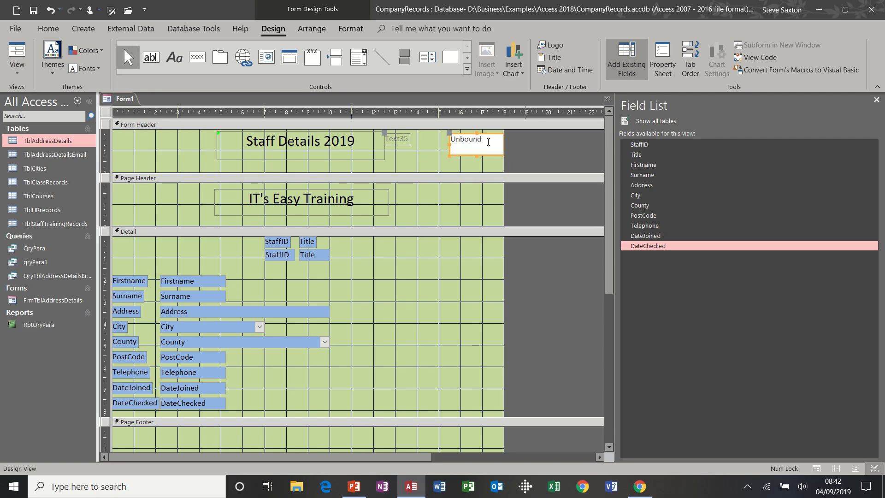
left_click(488, 142)
type("=date()")
left_click(467, 163)
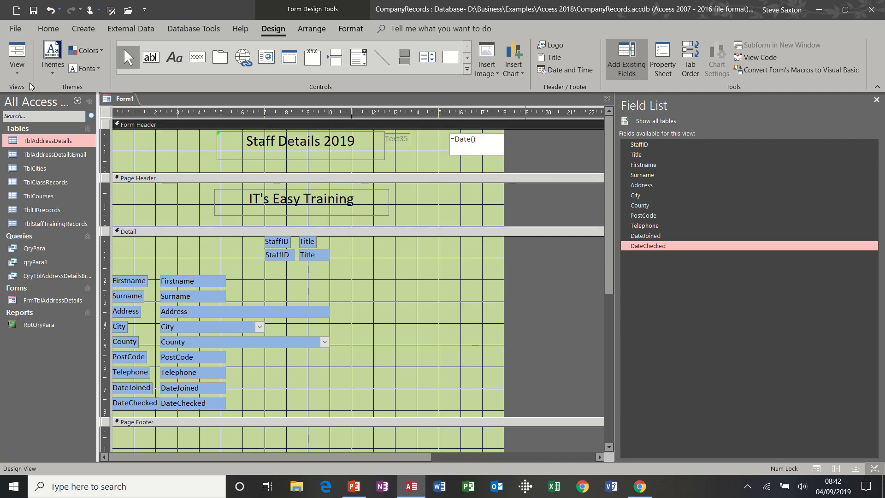
left_click(20, 53)
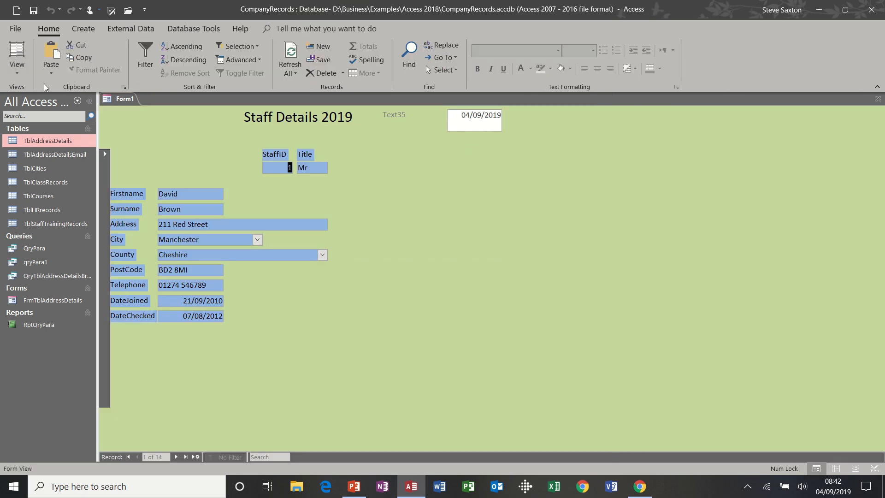
Step: Return Form1 to Design View and delete the Text35 label beside the date box
left_click(16, 71)
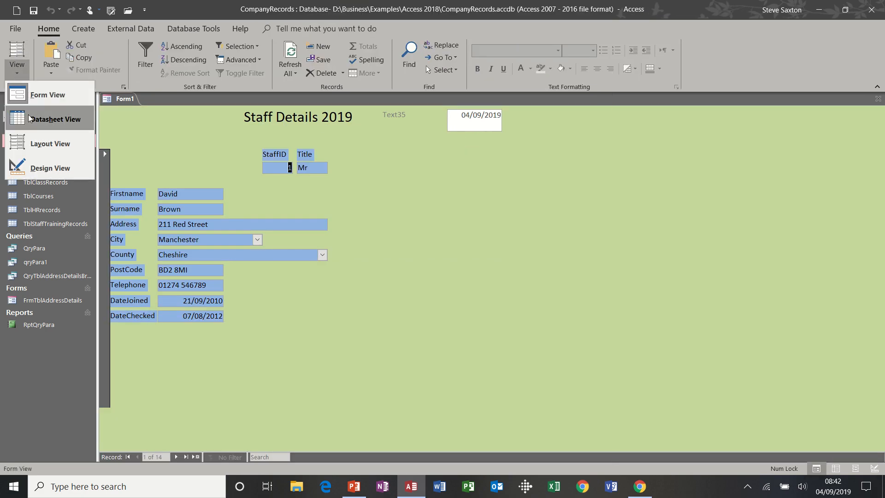
left_click(37, 168)
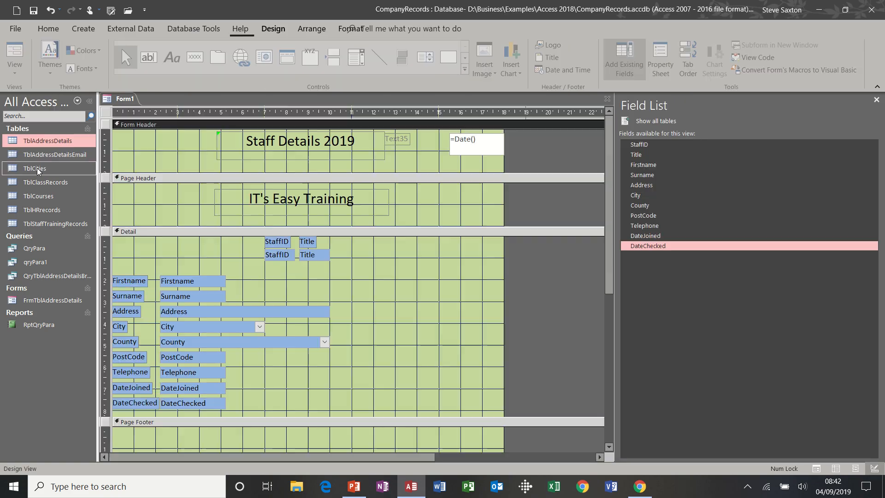
left_click(402, 144)
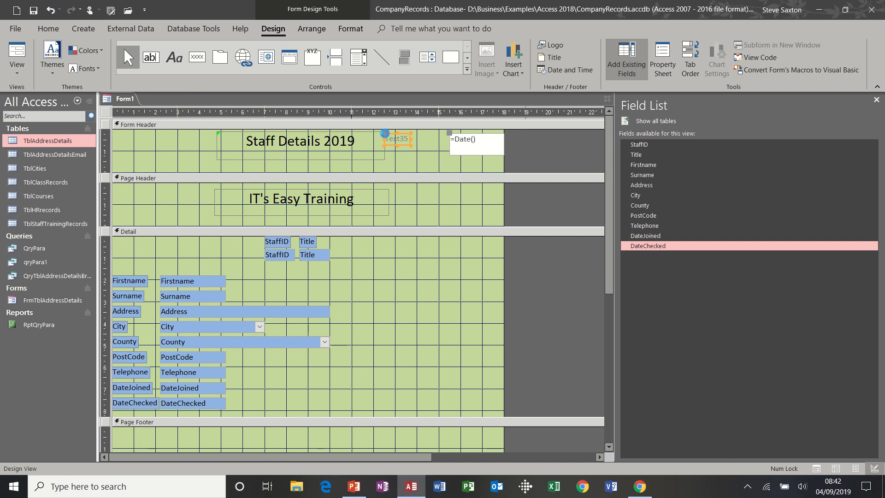
key("Delete")
Step: Copy the Staff Details 2019 title's formatting onto the =Date() box with Format Painter
left_click(484, 155)
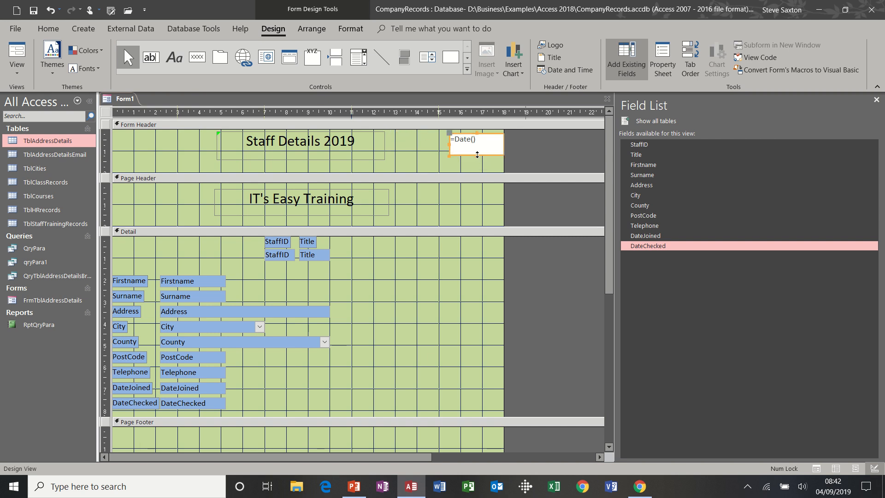
left_click(476, 146)
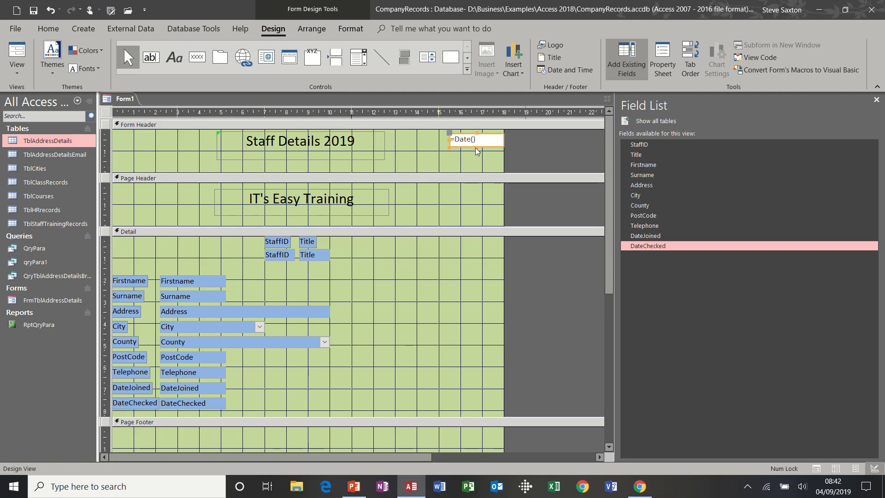
left_click(470, 159)
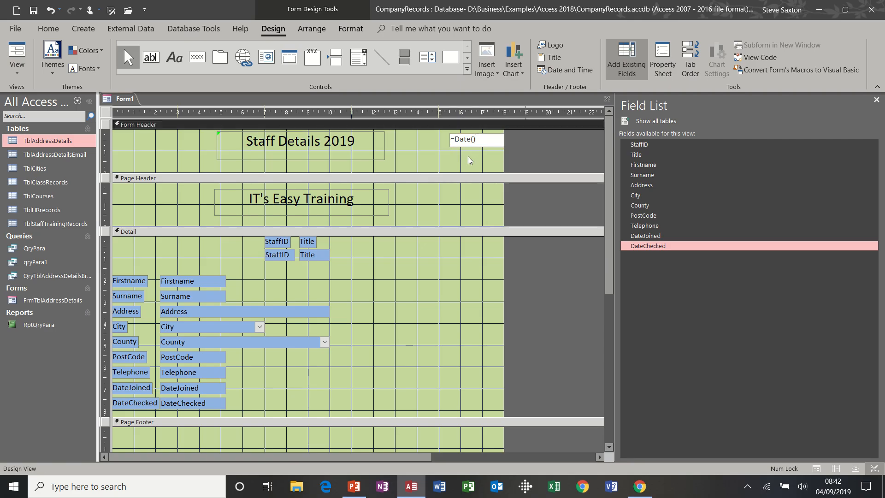
left_click(358, 158)
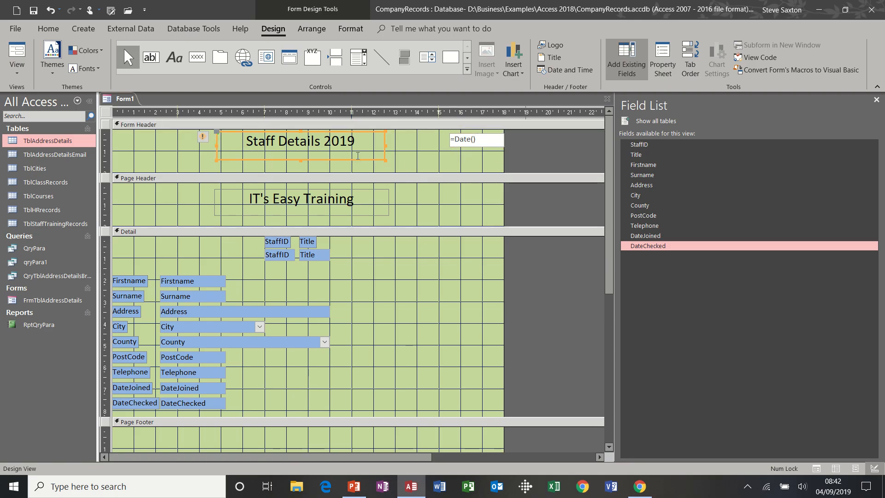
left_click(342, 27)
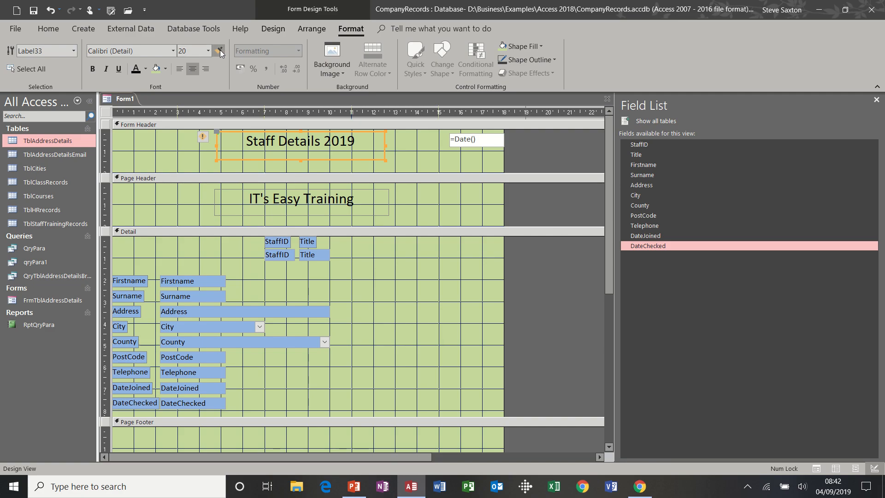
left_click(451, 144)
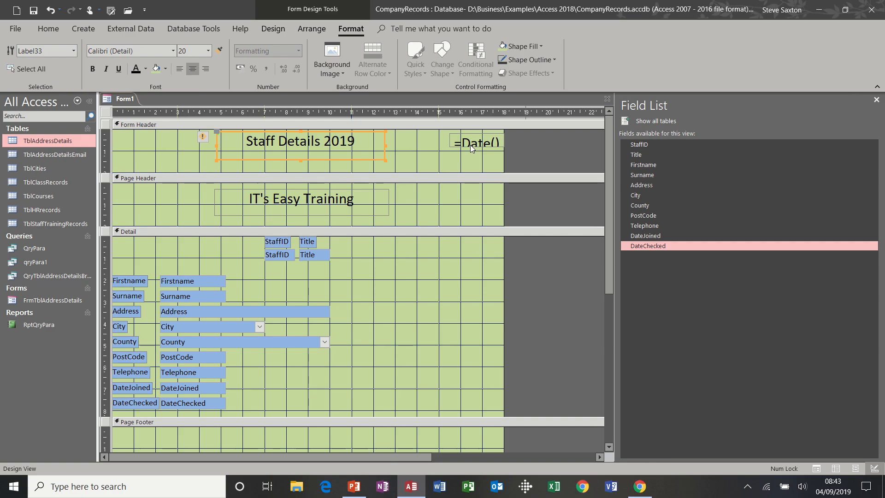
Step: Set the =Date() box's font size to 12, undoing the accidental change to the title
left_click(208, 51)
left_click(193, 108)
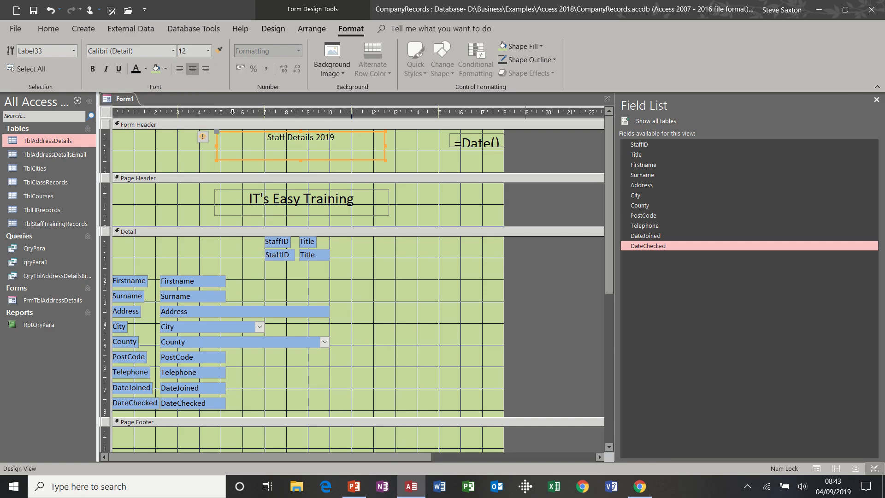
left_click(50, 9)
left_click(463, 144)
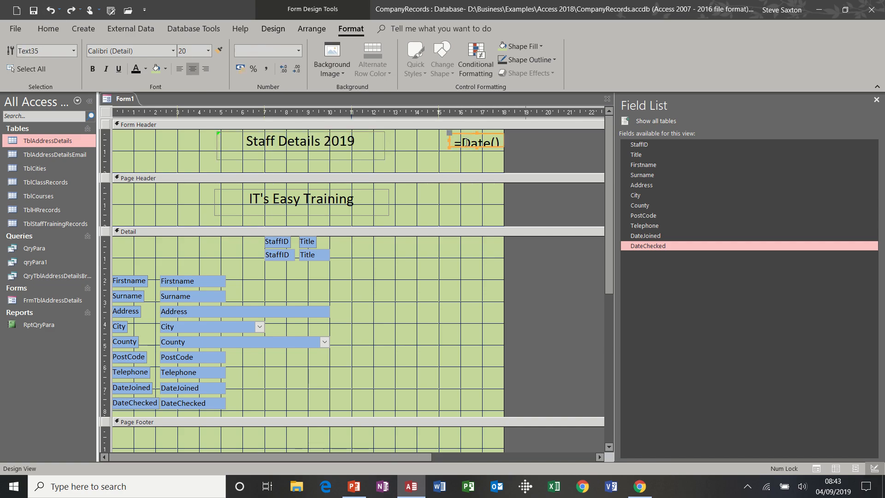
left_click(208, 50)
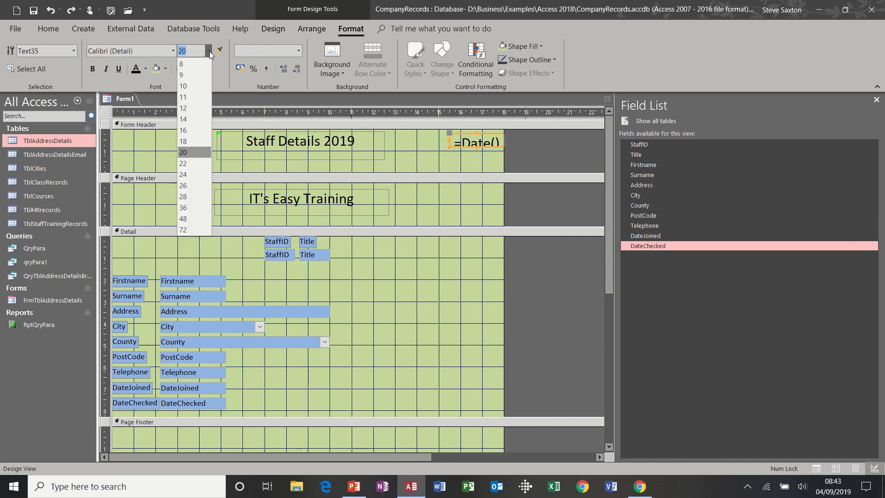
left_click(192, 107)
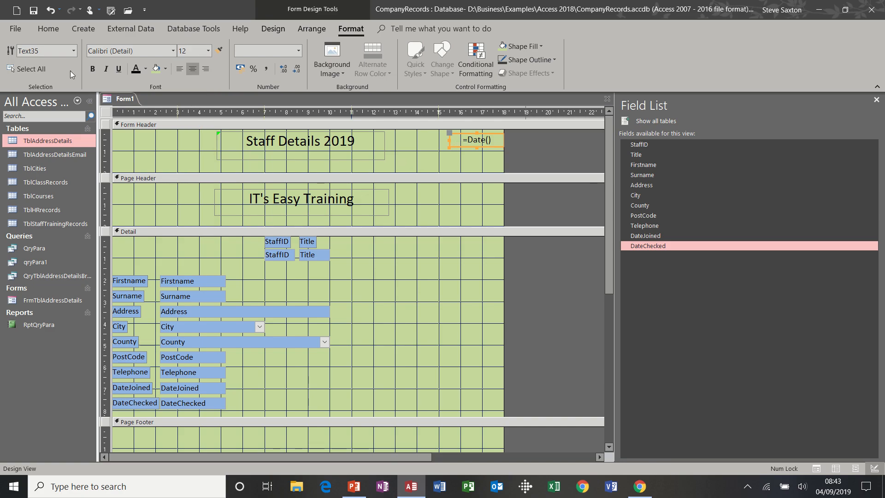
left_click(272, 29)
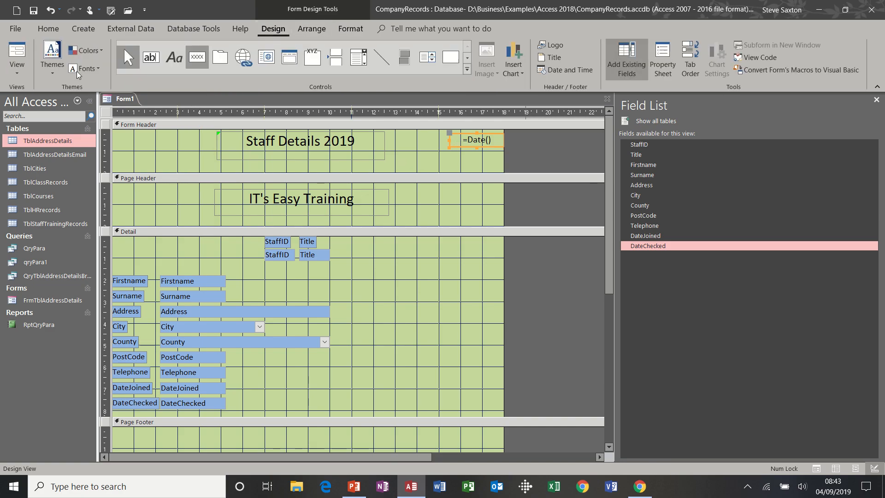
Step: Check the date header in Form View, then open the File backstage Info page
left_click(14, 58)
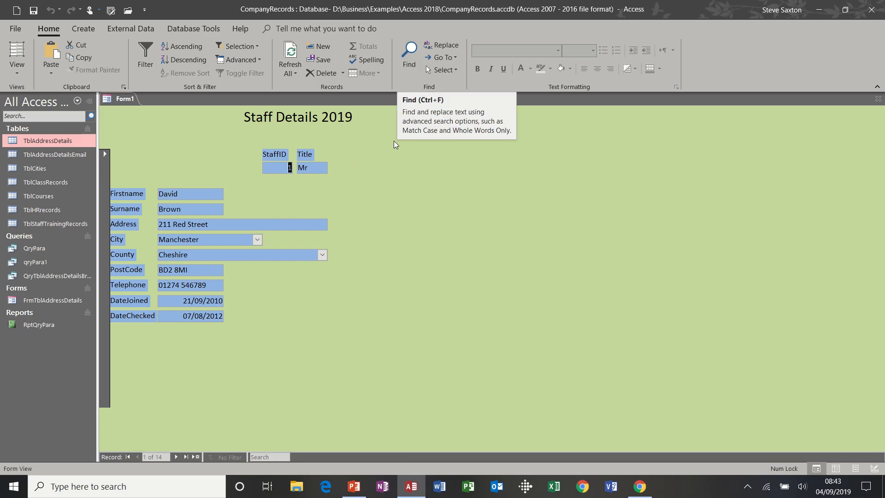
left_click(28, 73)
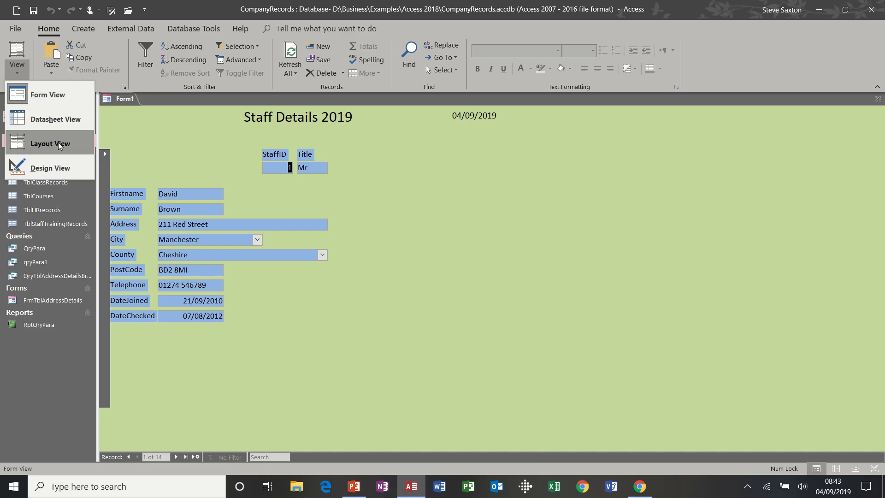
left_click(15, 28)
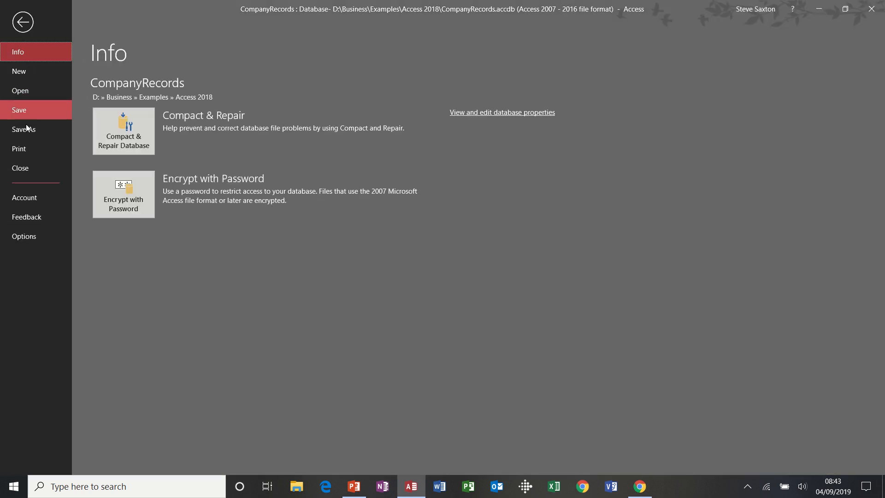
Step: Review Form1 in Print Preview, then close the preview to return to Form View
left_click(27, 147)
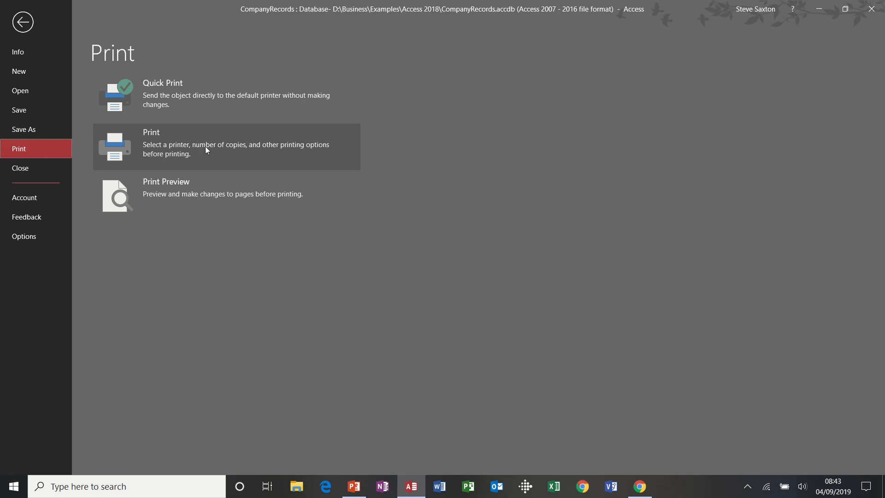
left_click(198, 184)
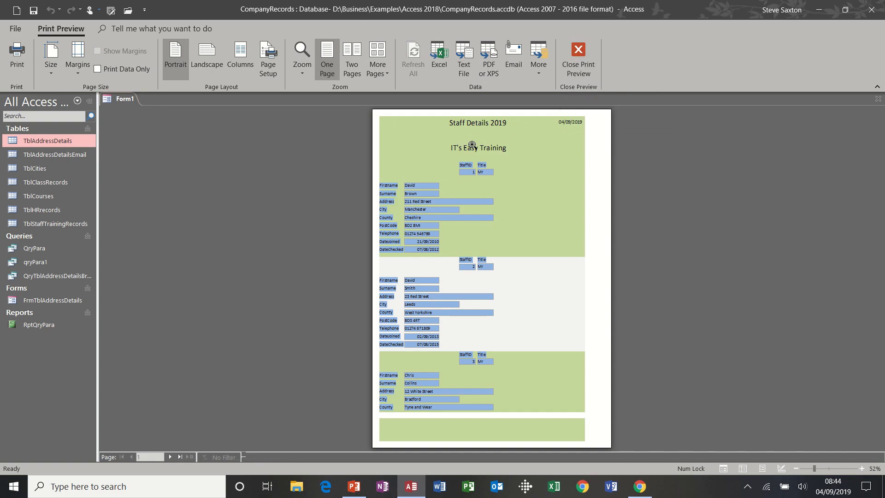
left_click(576, 54)
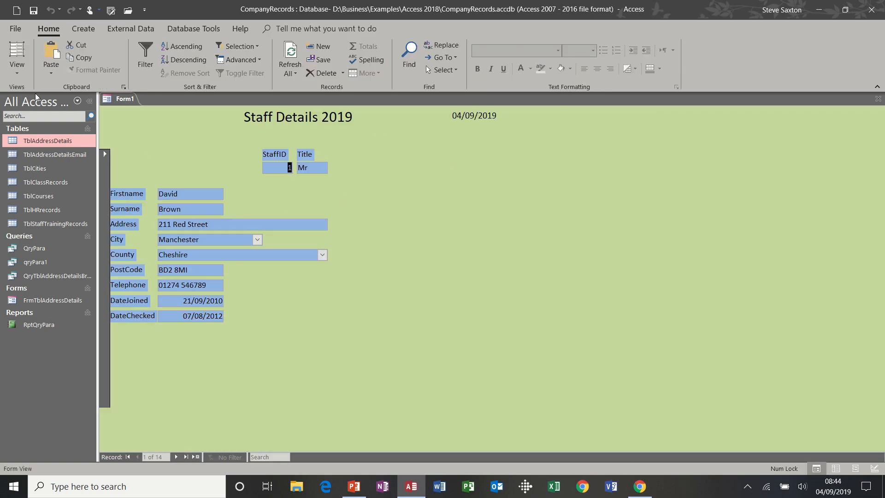
Step: In Design view, drag the Form Footer bar up to collapse the Page Footer, then view the form
left_click(18, 69)
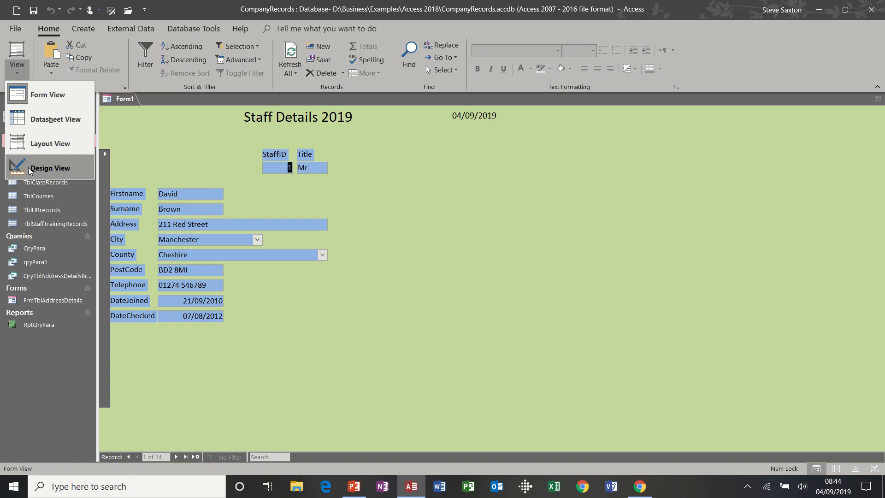
left_click(29, 170)
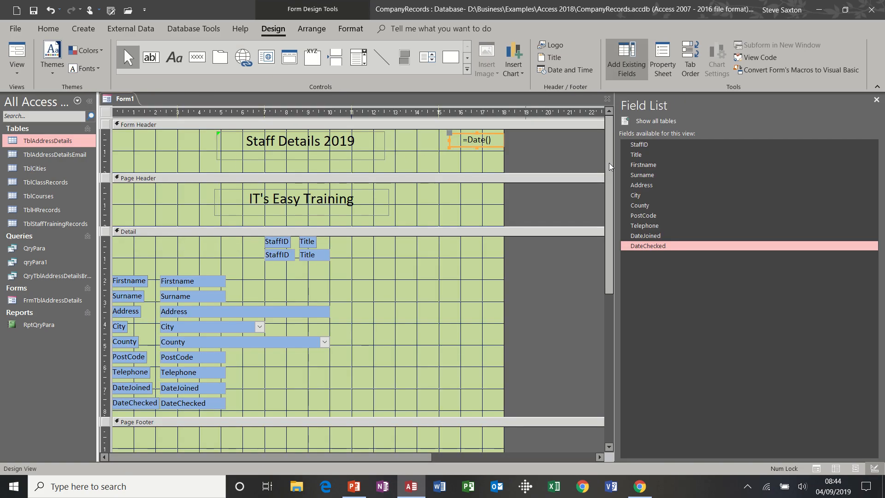
left_click_drag(609, 166, 611, 266)
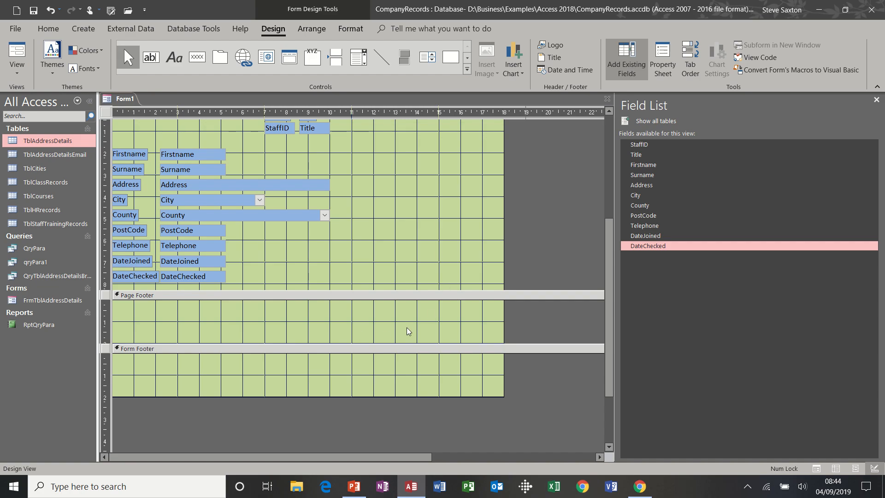
left_click_drag(360, 343, 361, 298)
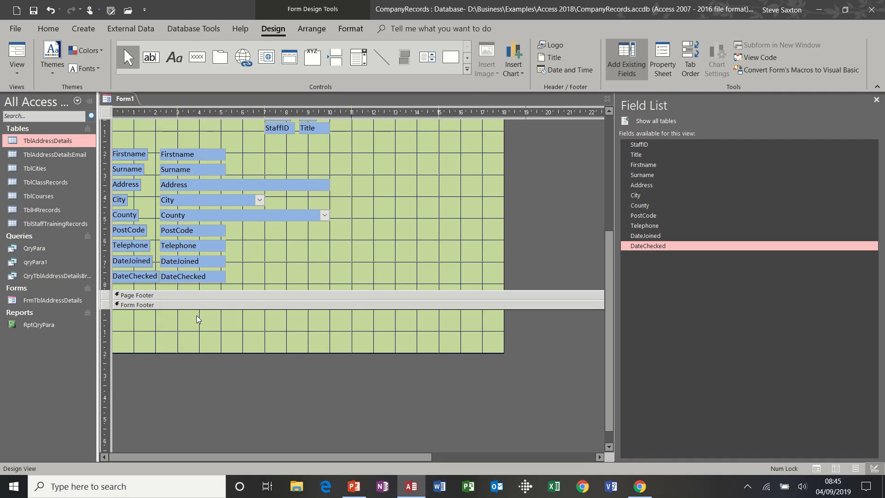
left_click(30, 62)
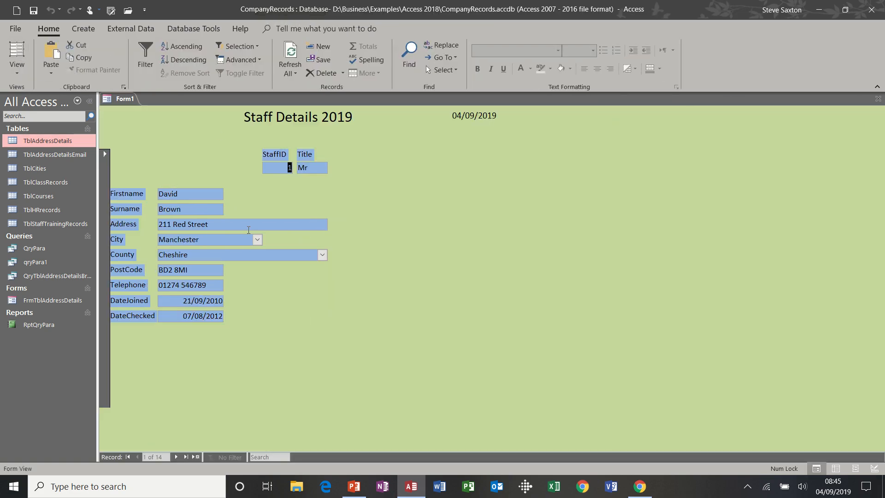
left_click(17, 68)
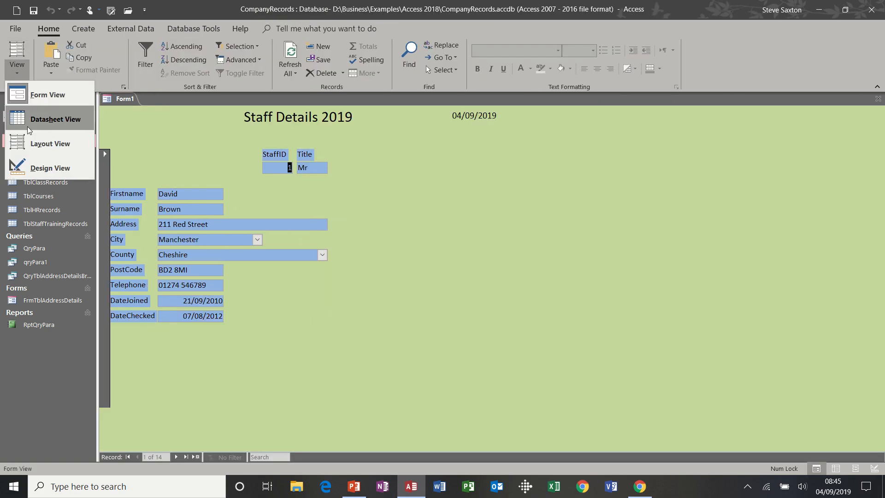
left_click(36, 166)
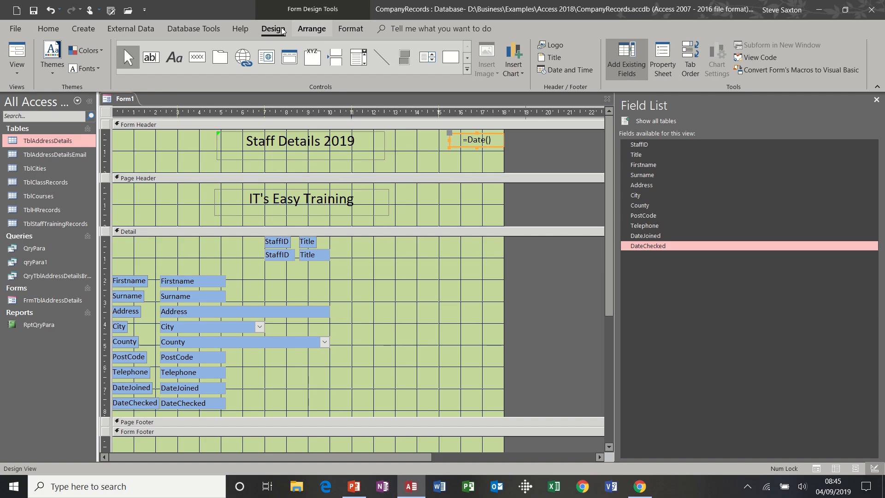
left_click(10, 72)
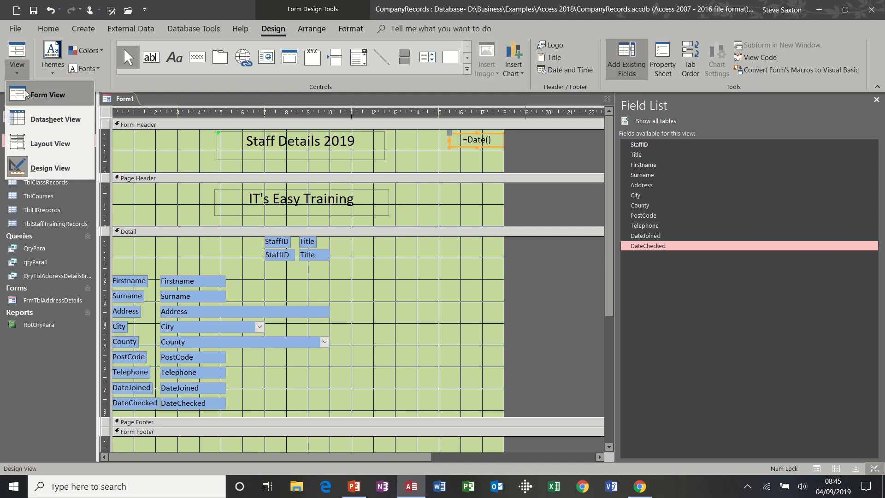
left_click(46, 95)
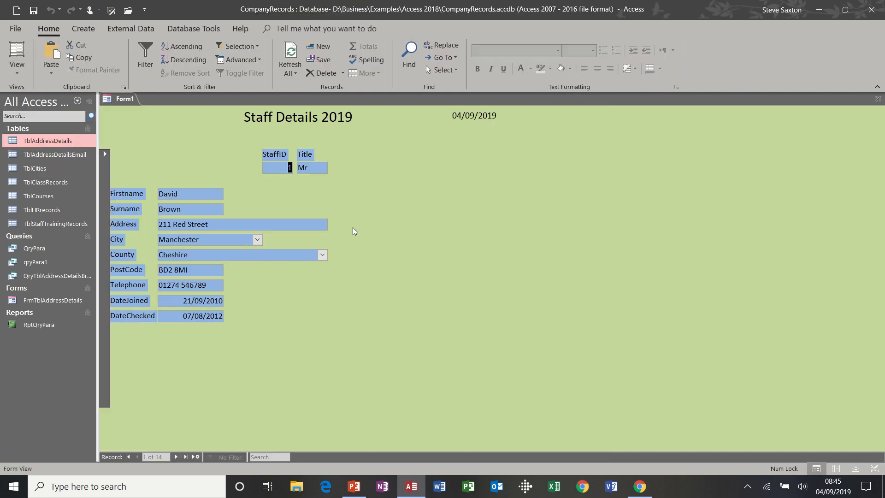
key("Tab")
key("Tab")
key("Tab")
key("Tab")
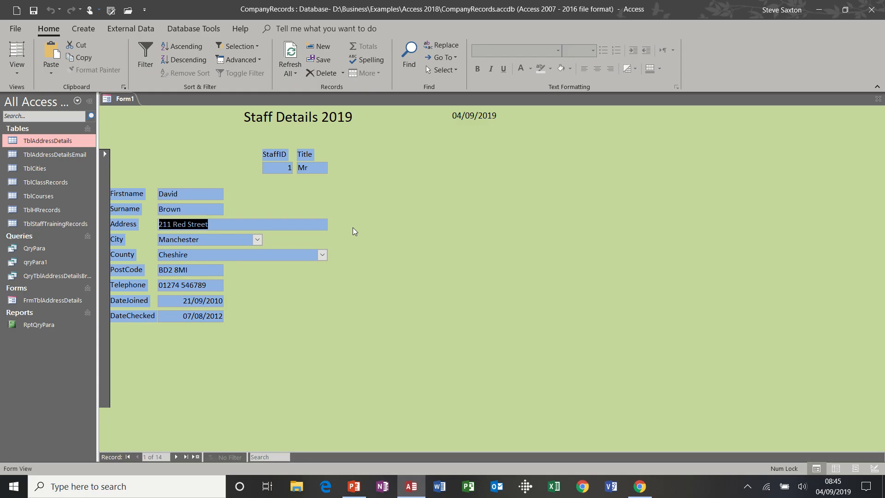
key("Tab")
key("Tab")
key("Tab")
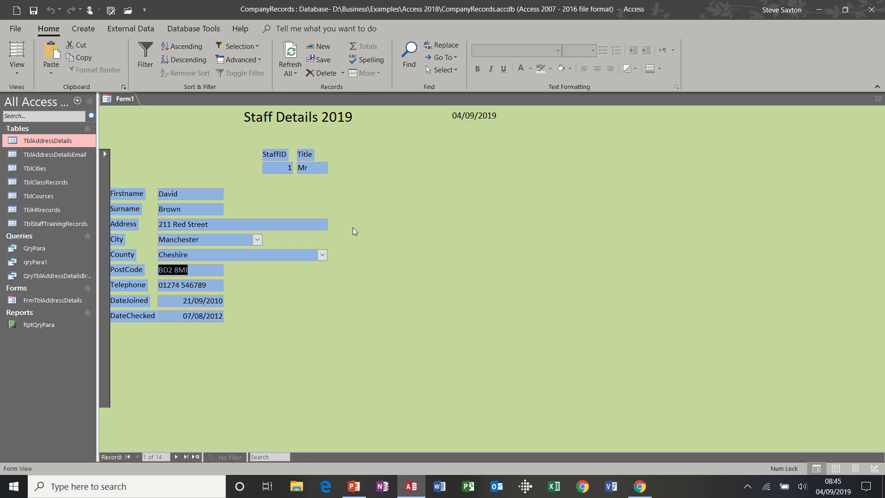
left_click(17, 69)
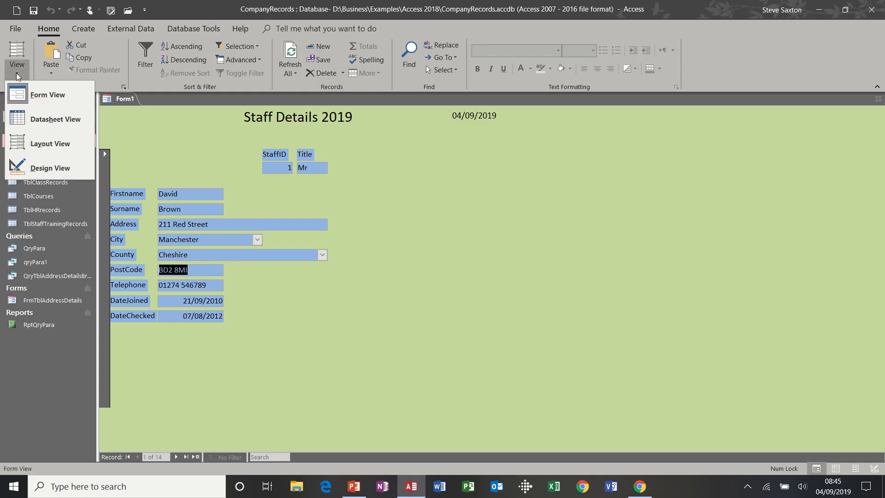
left_click(51, 169)
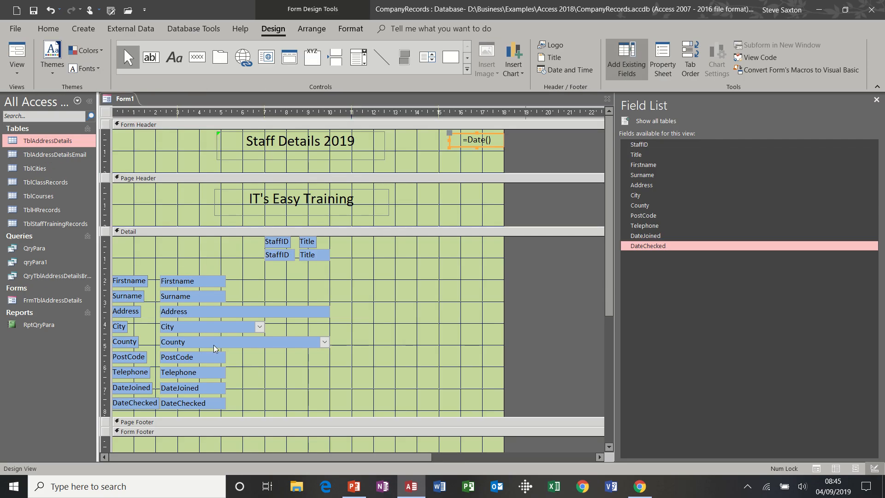
left_click(216, 346)
Step: Move the County label and box just below Title, then test tabbing in Form View
left_click_drag(216, 345, 374, 283)
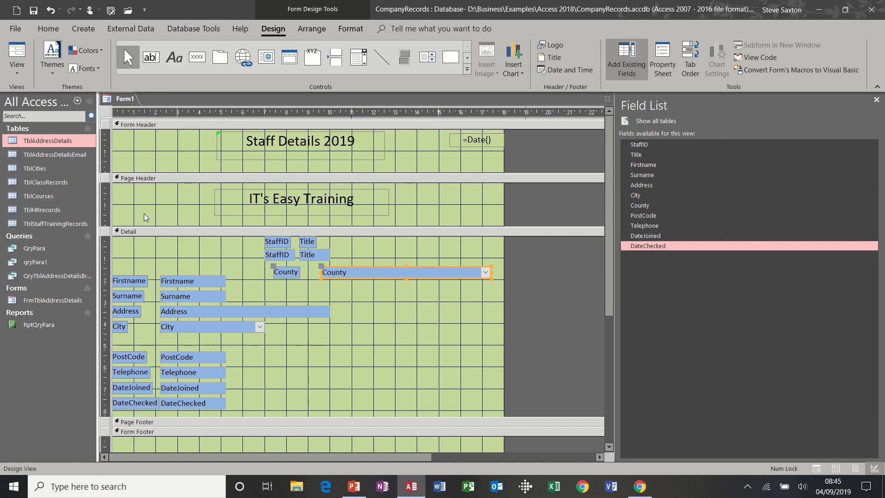
left_click(13, 47)
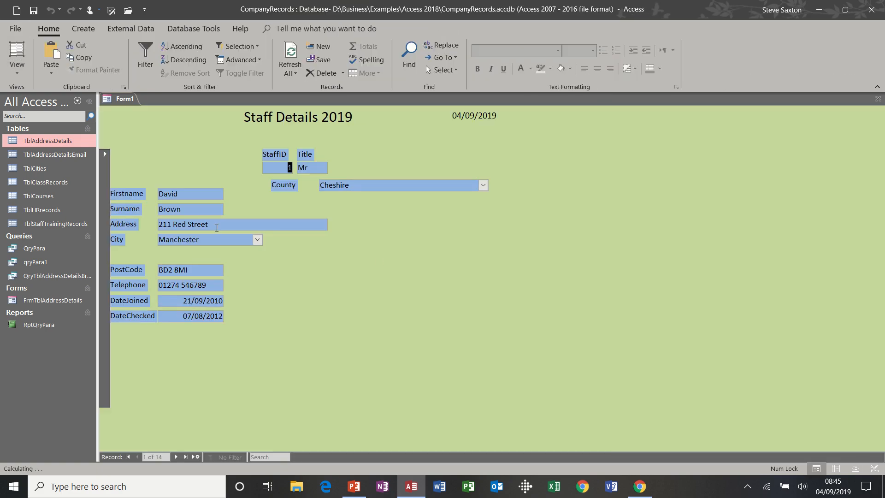
key("Tab")
key("Tab")
key("Tab")
key("Tab")
key("Tab")
key("Tab")
key("Tab")
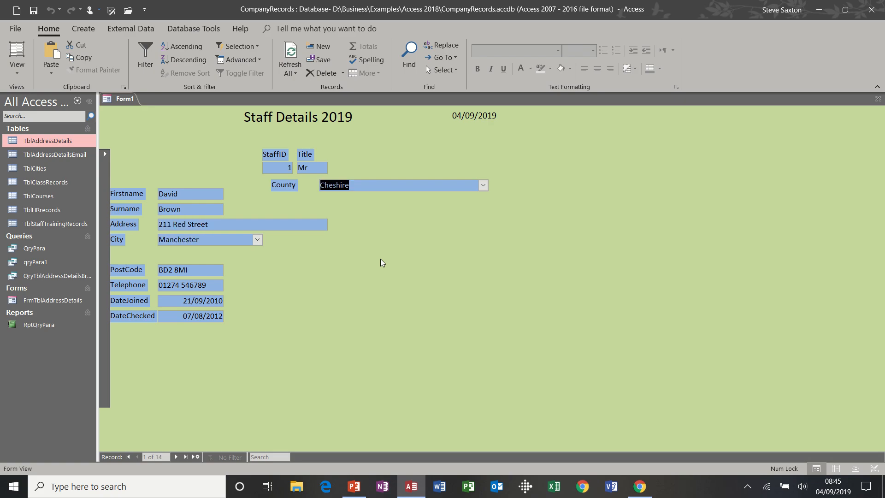
key("Tab")
key("Tab")
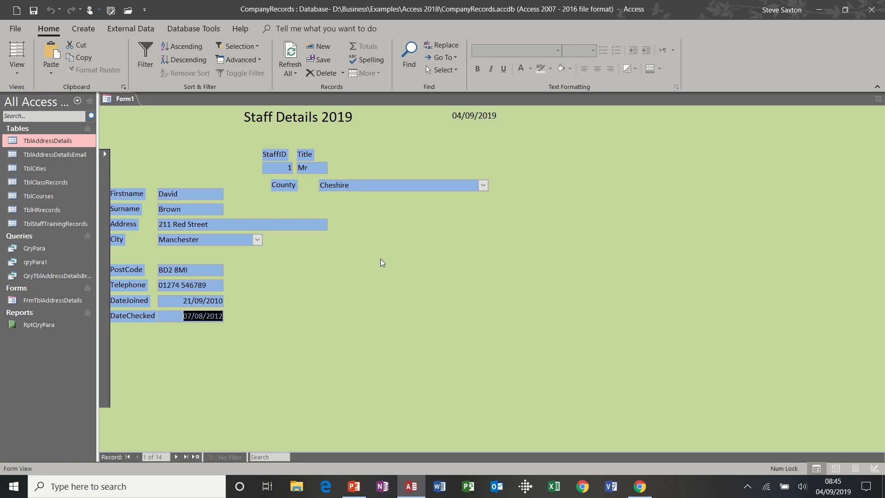
Step: In Design view, try moving County after Title in Tab Order, then cancel without changes
left_click(18, 73)
left_click(36, 169)
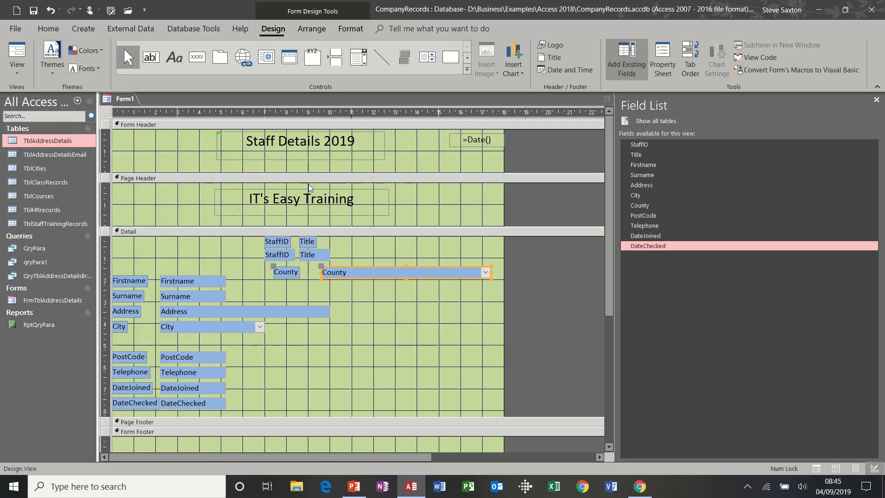
left_click(692, 59)
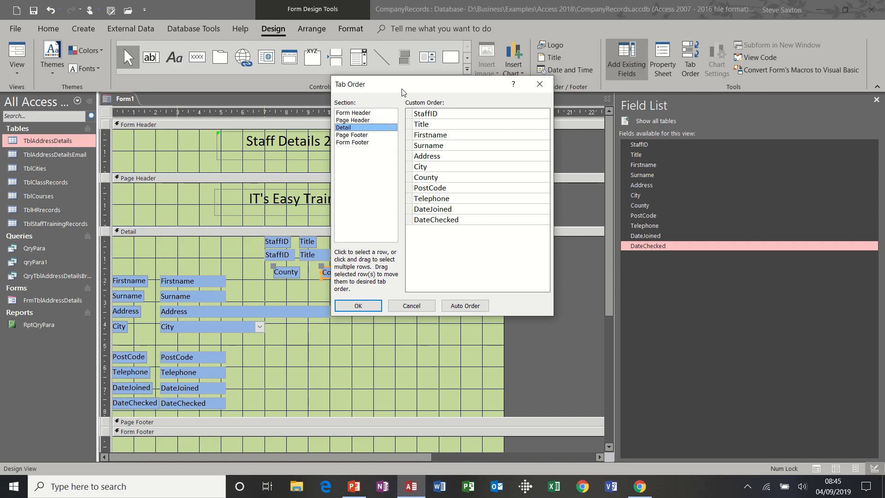
left_click_drag(402, 89, 542, 82)
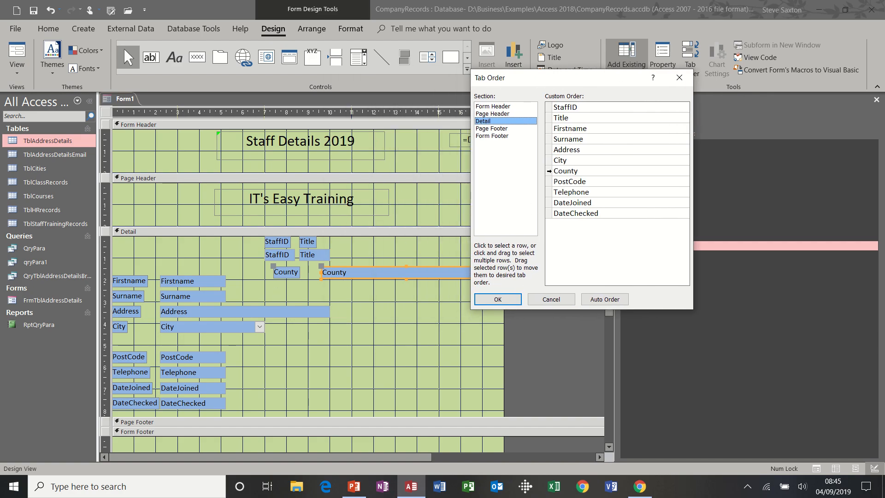
left_click(549, 171)
left_click_drag(549, 170, 553, 131)
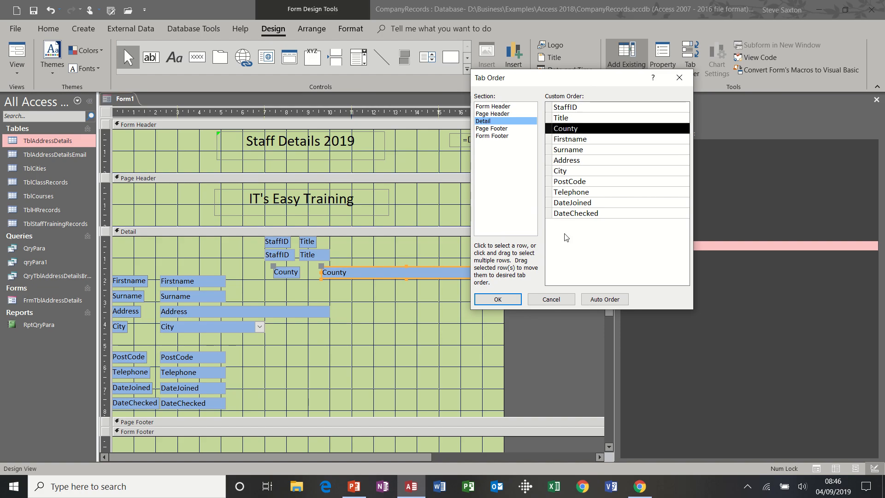
left_click(551, 299)
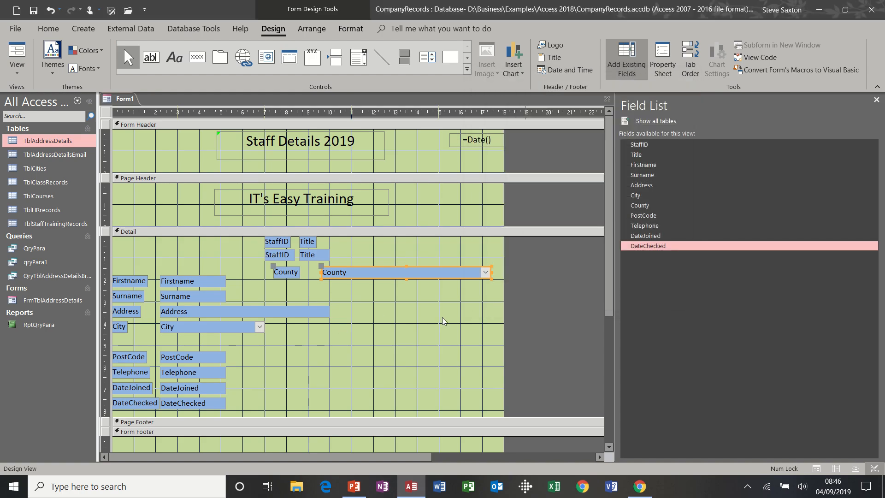
Step: Put County back between City and PostCode, then select the Detail controls and inspect Align options
left_click_drag(394, 273, 231, 346)
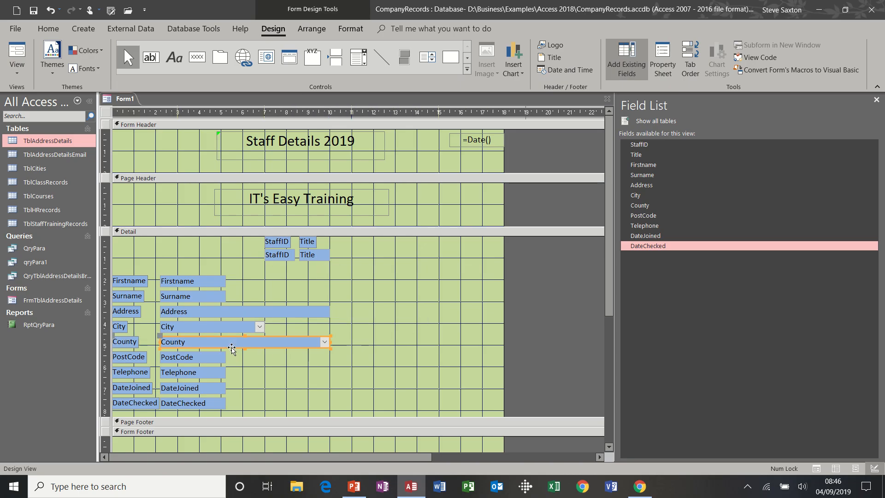
left_click(419, 312)
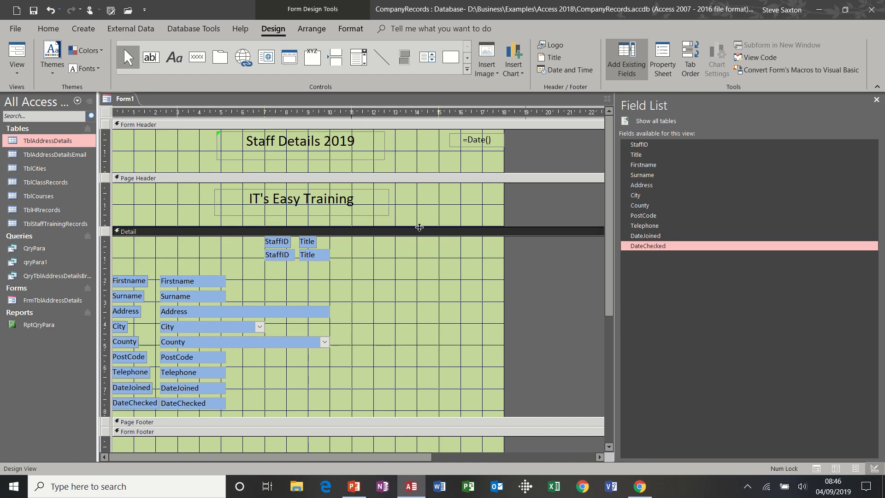
left_click(311, 29)
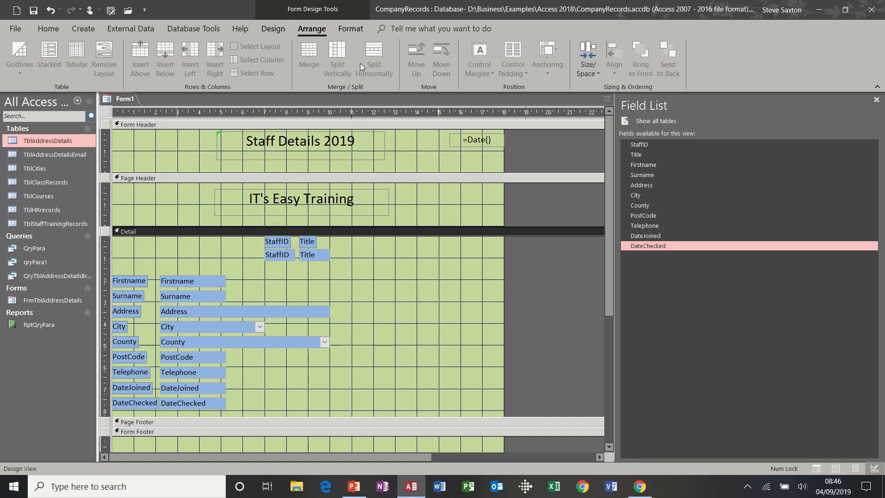
left_click_drag(126, 256, 306, 405)
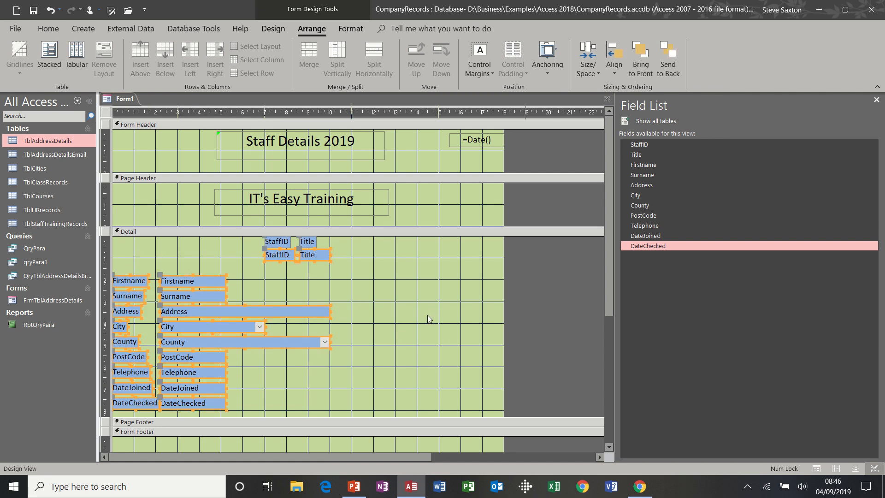
left_click(615, 74)
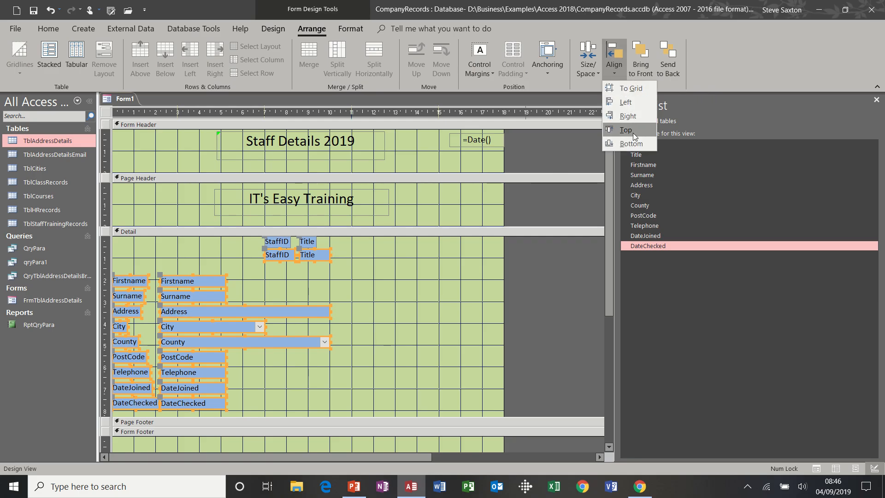
left_click(389, 264)
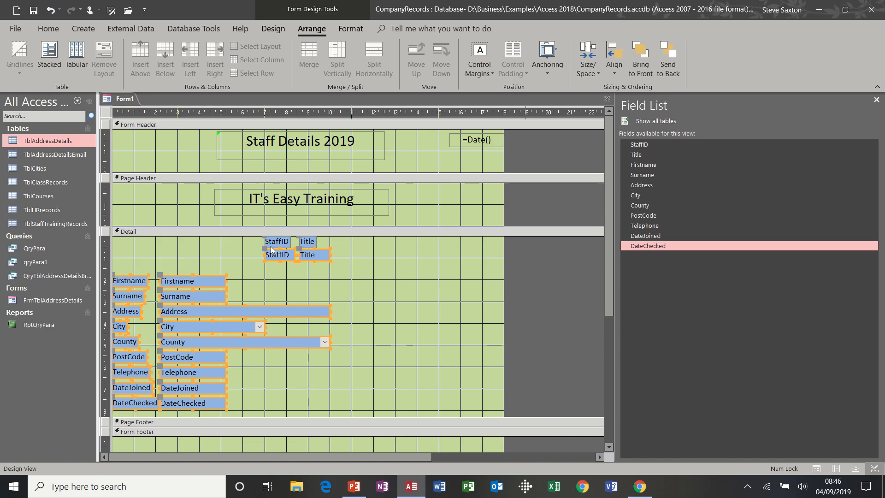
Step: Move the StaffID and Title labels and boxes to the Detail section's left edge
left_click_drag(253, 239, 161, 255)
left_click(403, 274)
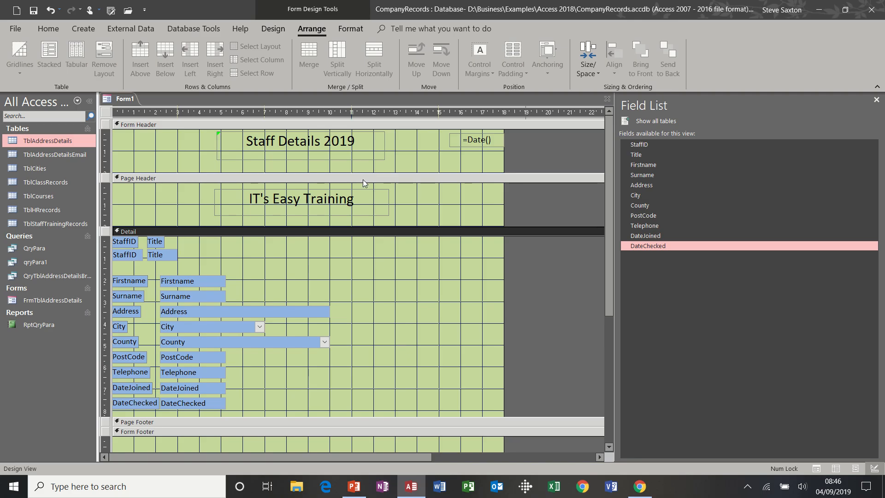
left_click(353, 29)
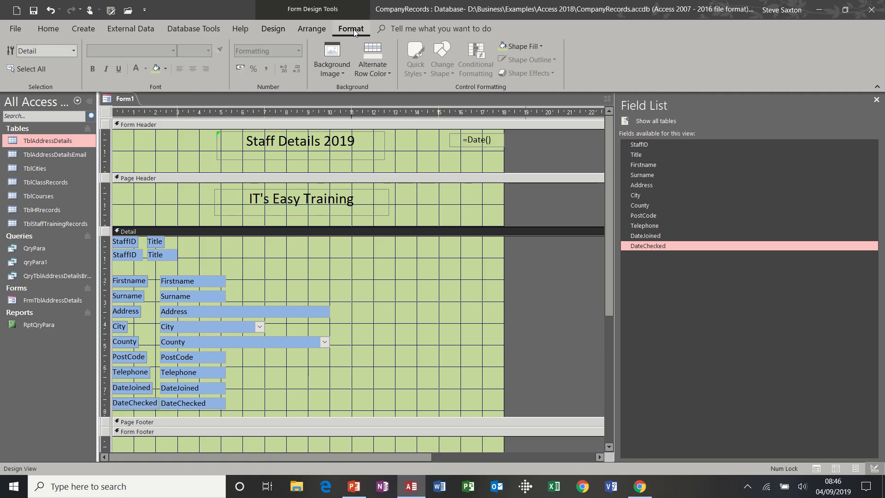
Step: Save the green staff form as FrmTblAddressDetails1 and close it
left_click(271, 31)
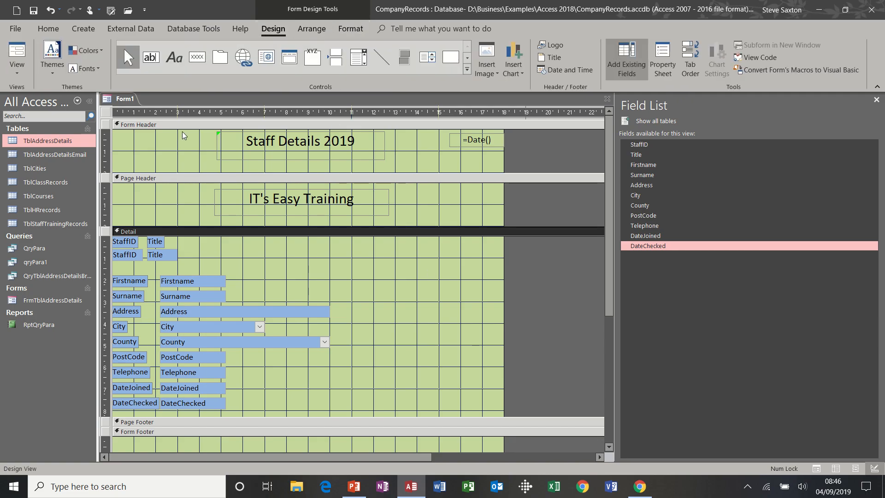
left_click(33, 10)
type("FrmTbl")
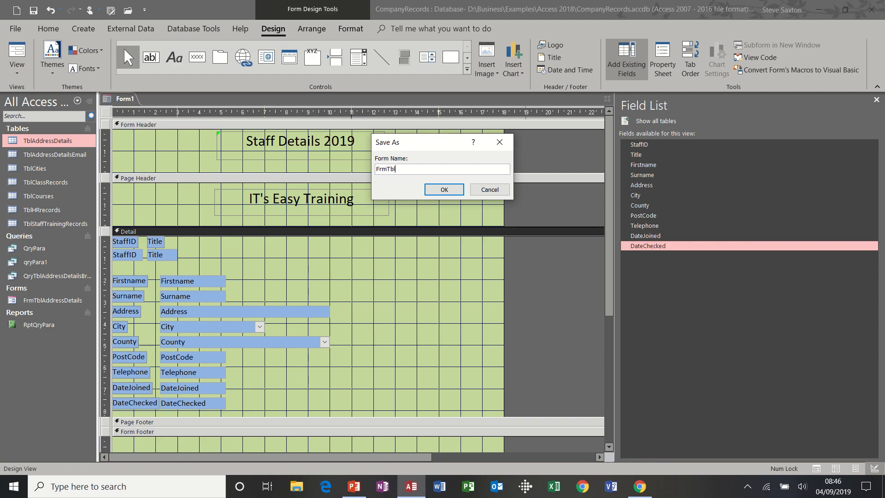
type("AddressDetails1")
left_click(444, 189)
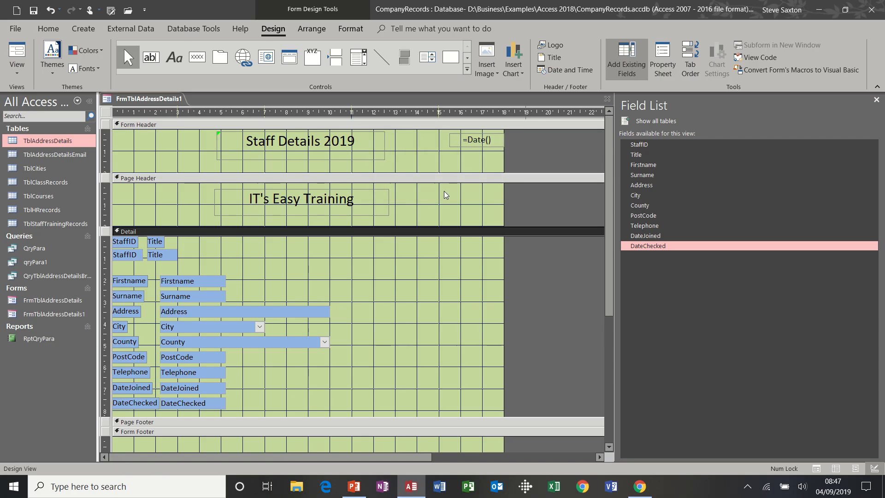
left_click(606, 99)
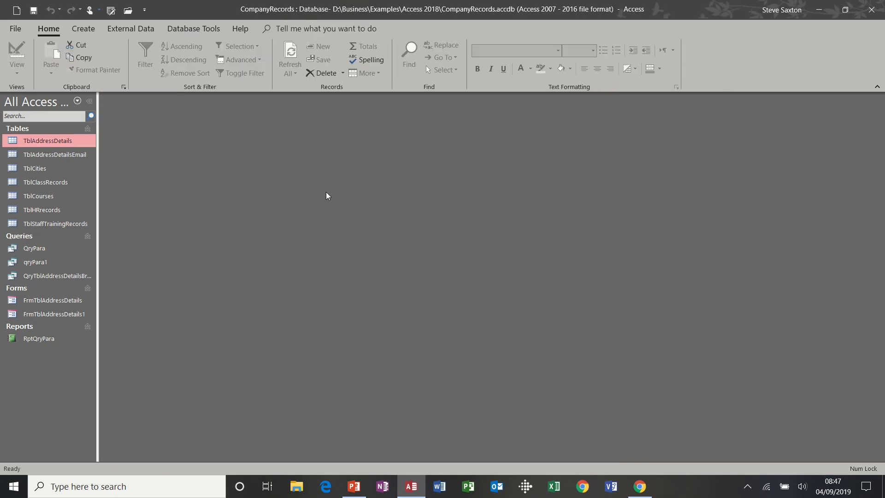
Step: Open FrmTblAddressDetails1 and FrmTblAddressDetails, switching FrmTblAddressDetails to Design View
double_click(50, 315)
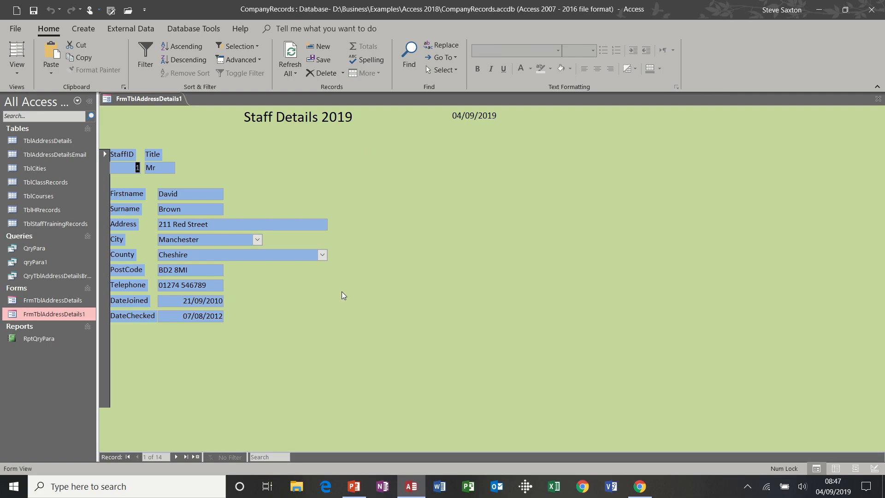
double_click(67, 300)
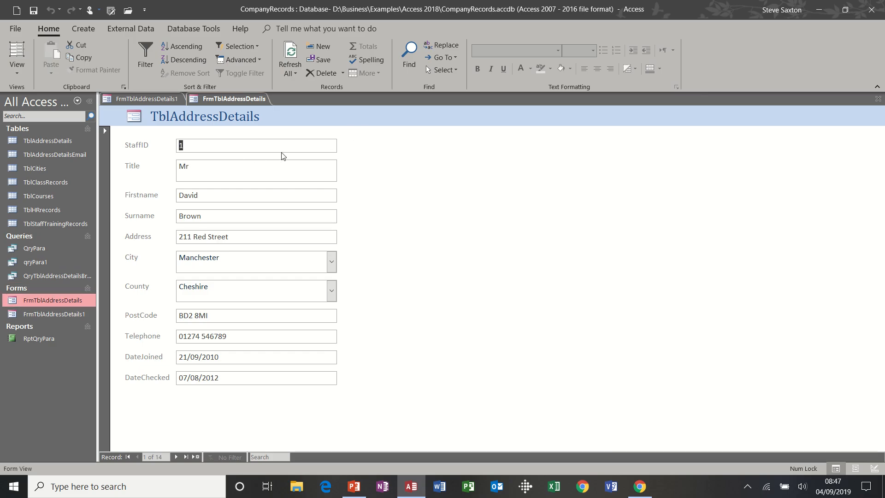
left_click(21, 70)
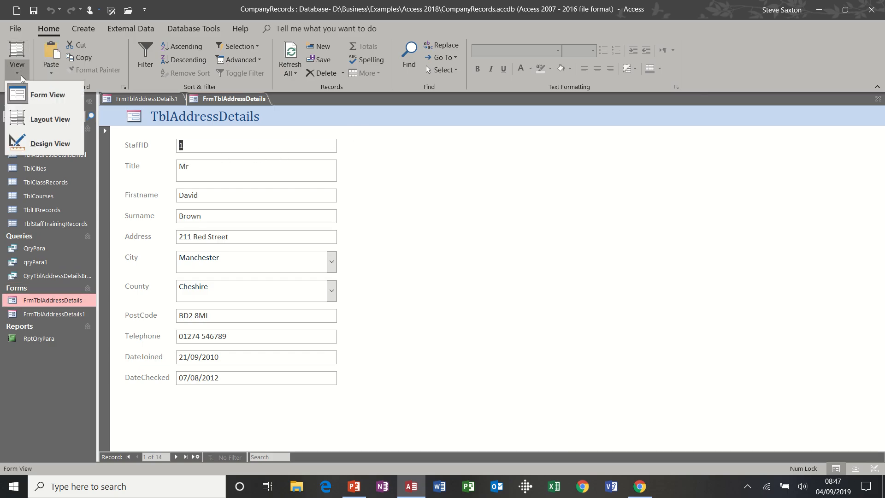
left_click(31, 137)
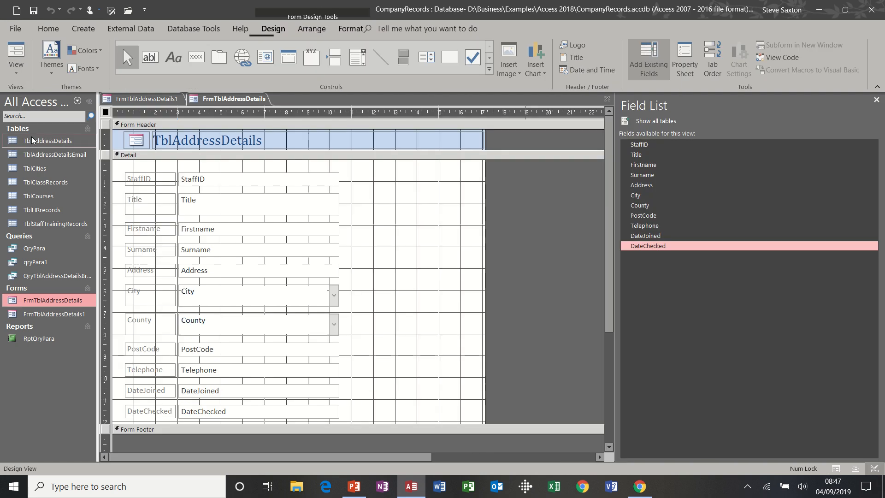
Step: Narrow the stacked text-box column from StaffID, then apply Remove Layout
left_click(320, 179)
left_click_drag(339, 179, 293, 179)
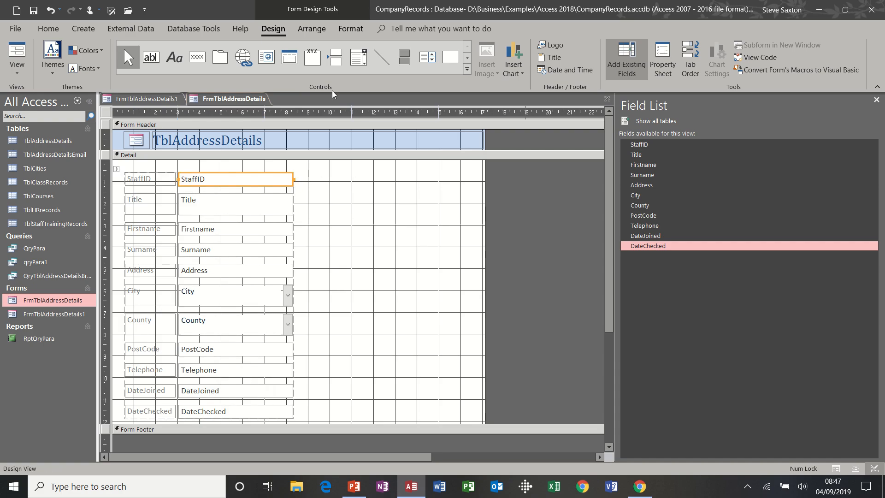
left_click(312, 29)
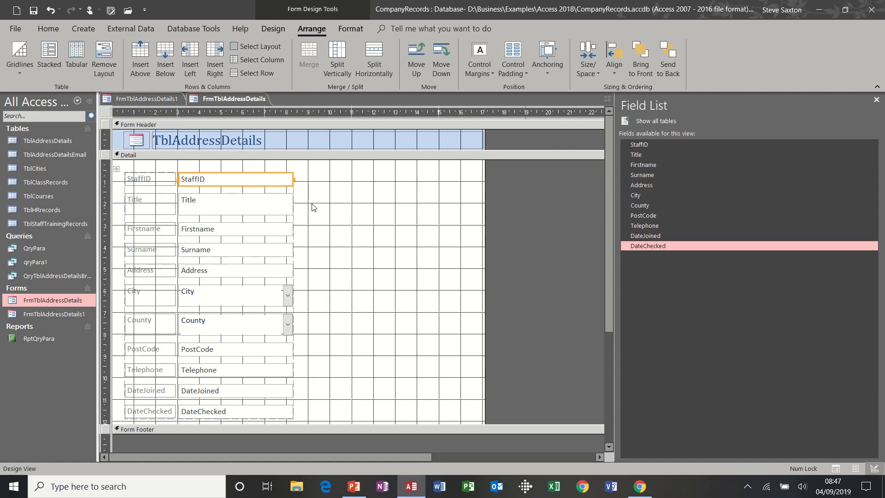
left_click_drag(293, 178, 269, 178)
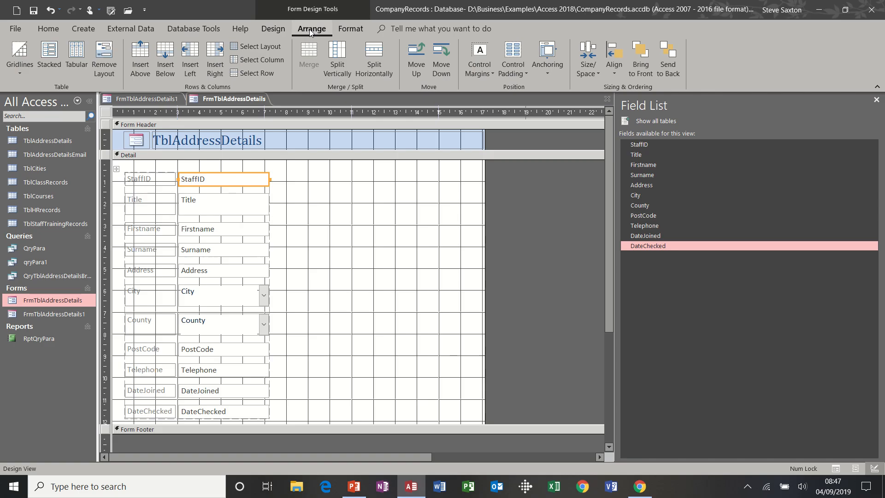
left_click(104, 58)
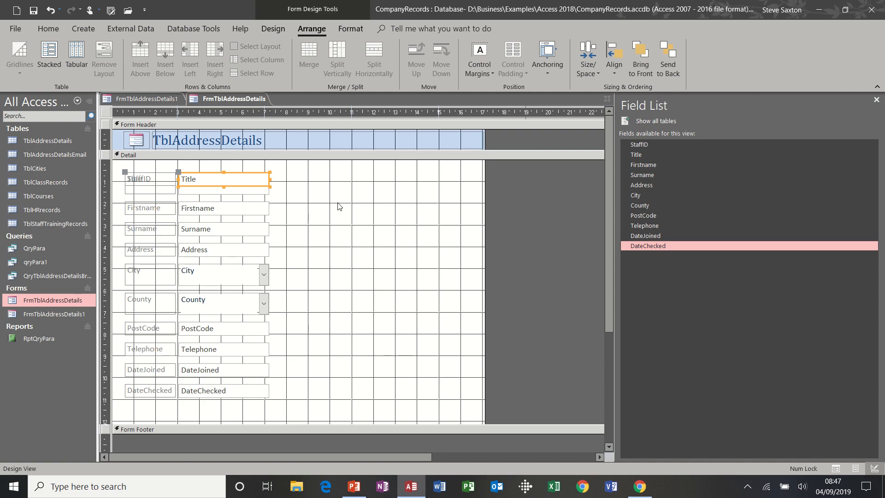
Step: Resize the Title and Firstname boxes, which still change width together as one column
left_click(294, 210)
left_click(268, 189)
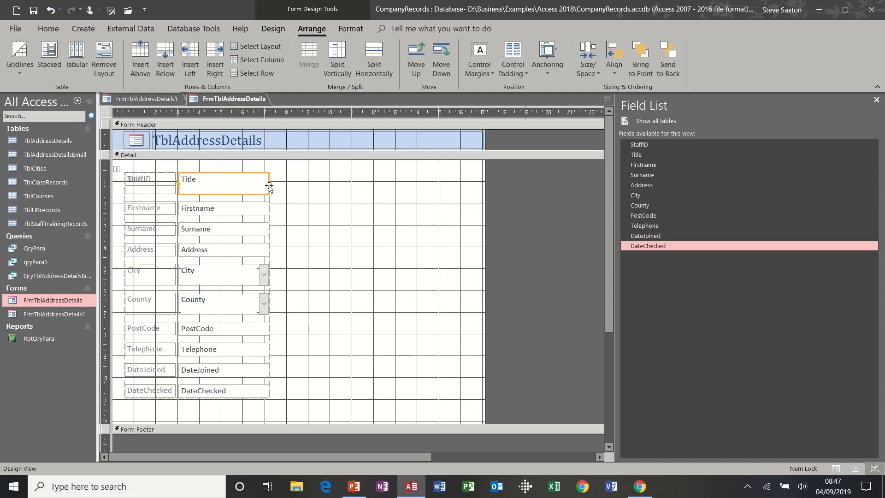
left_click_drag(269, 186, 318, 187)
left_click(351, 209)
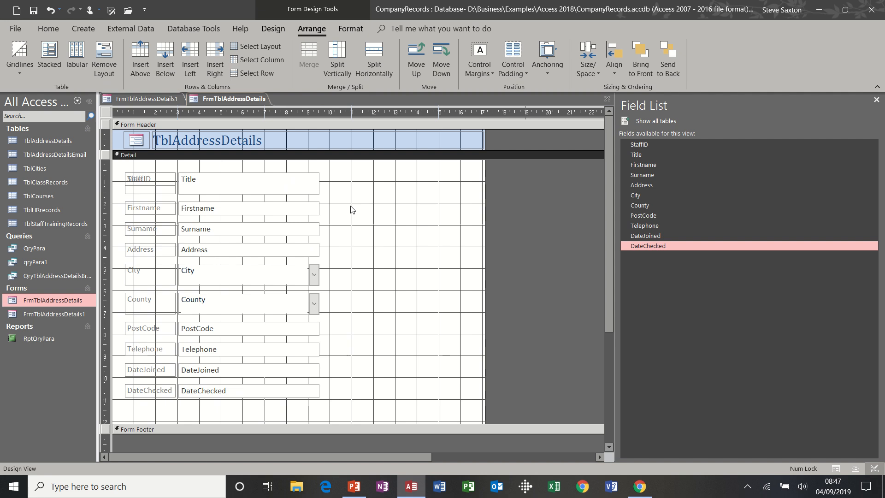
left_click(313, 207)
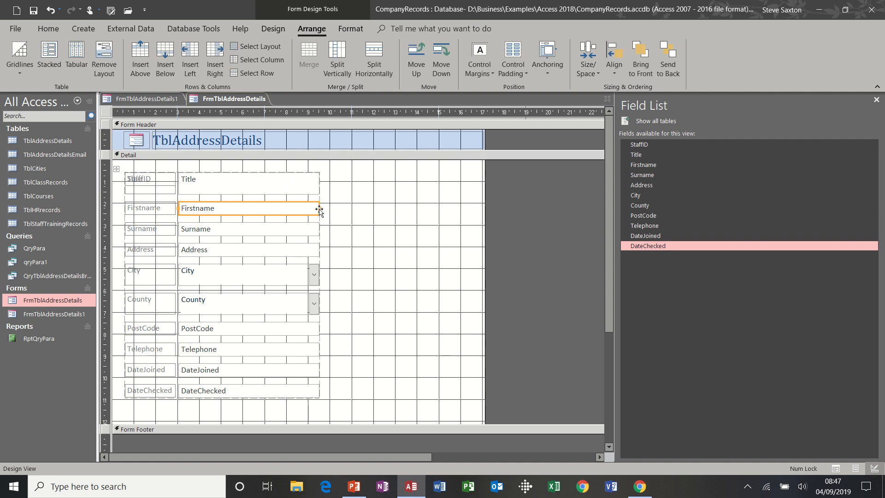
left_click_drag(319, 208, 252, 207)
left_click(351, 217)
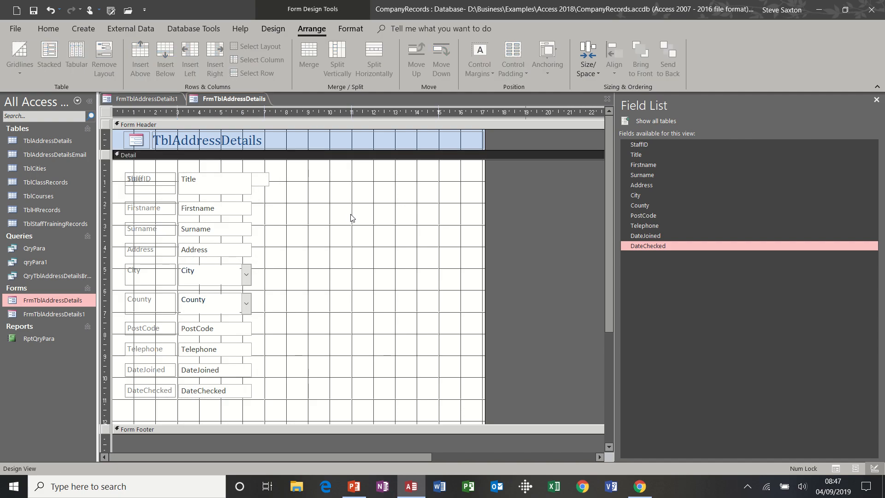
left_click(267, 183)
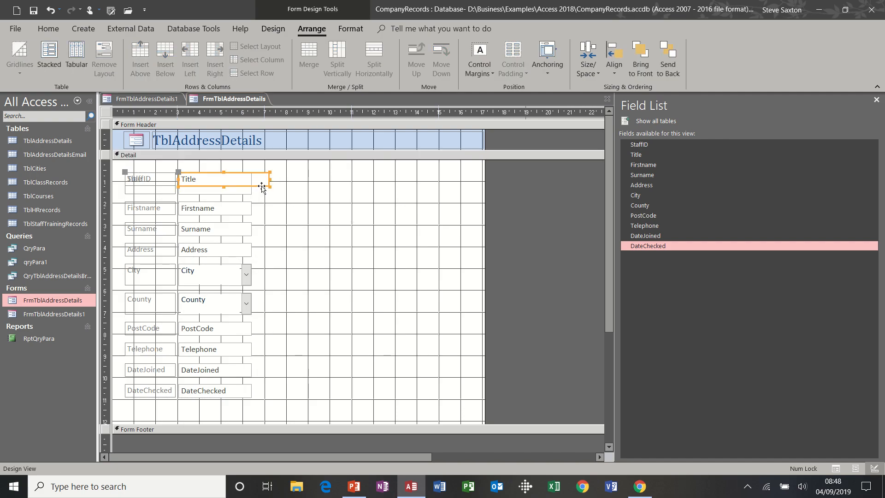
left_click(253, 208)
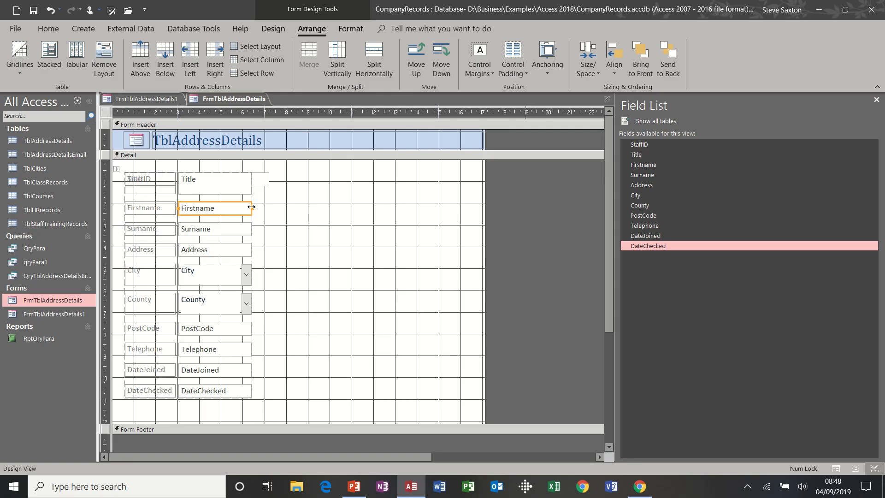
left_click_drag(251, 207, 328, 207)
left_click(335, 199)
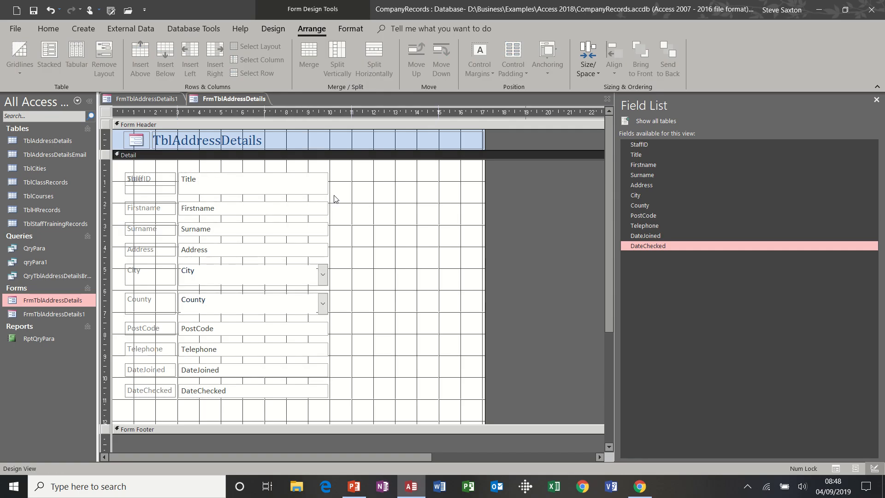
left_click(326, 203)
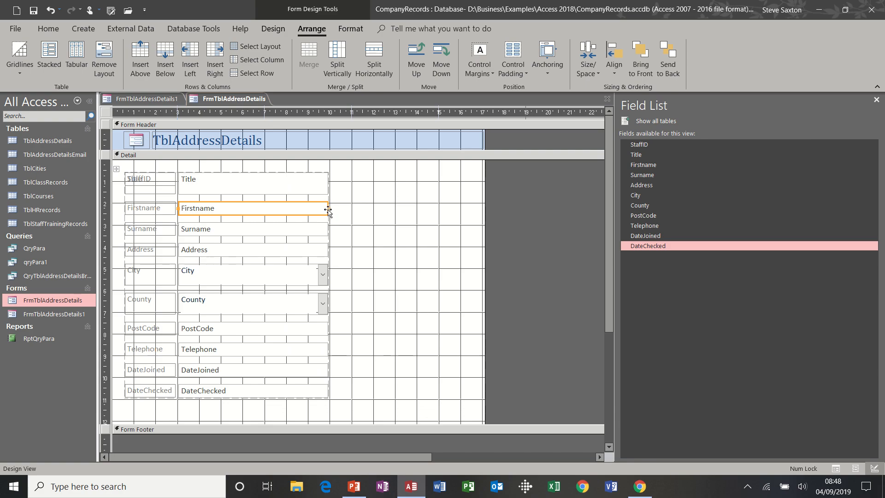
Step: Select all the controls and remove the stacked layout from every one
left_click(109, 58)
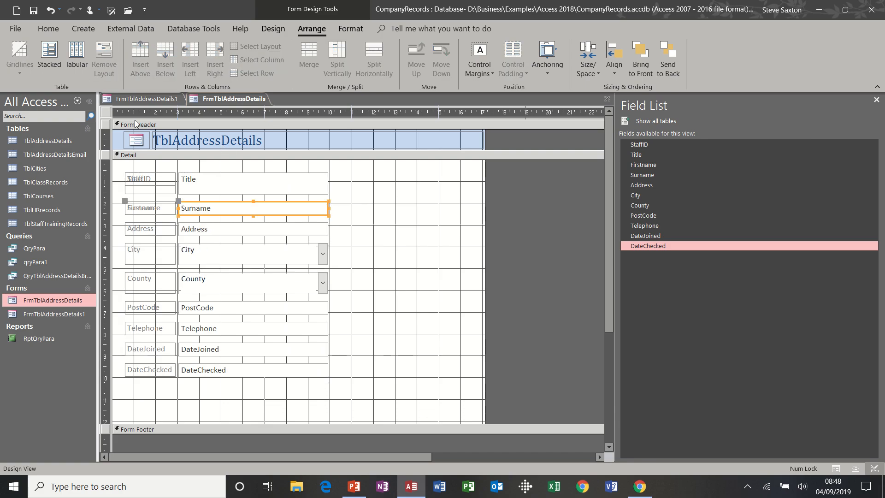
left_click(125, 173)
left_click(117, 169)
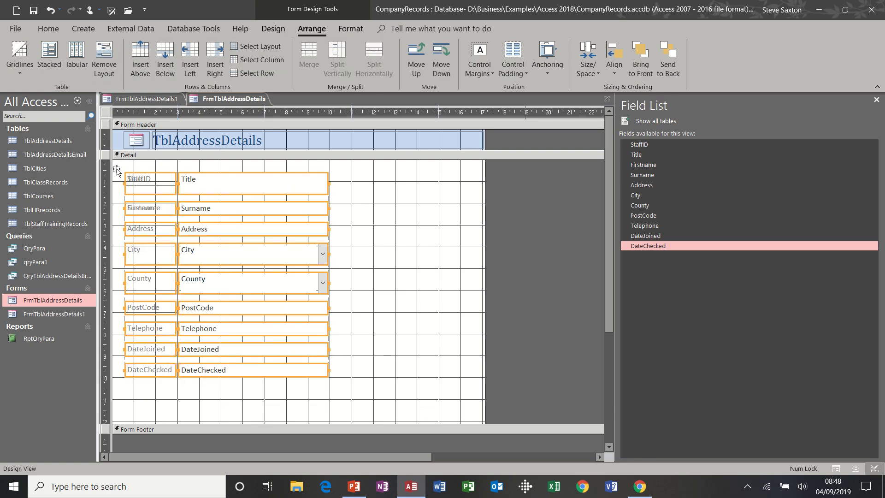
left_click(98, 63)
left_click(396, 248)
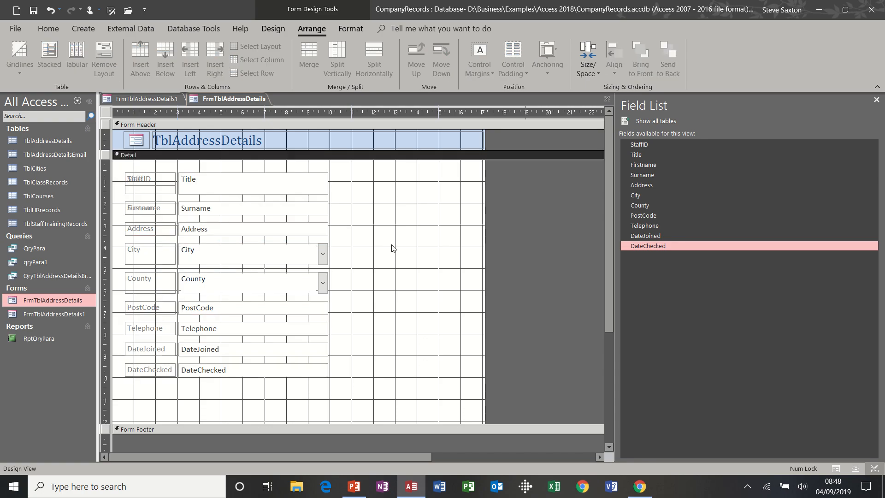
Step: Narrow the Title, Surname and Address boxes individually, then close the form design
left_click(326, 184)
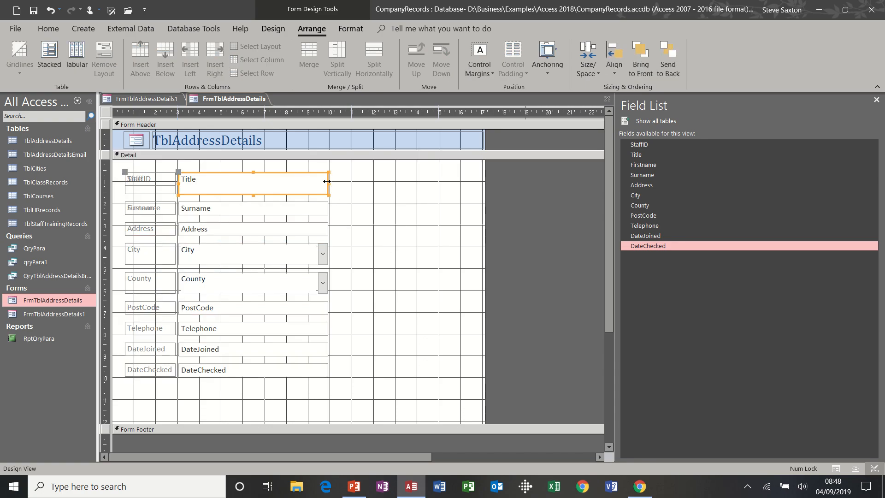
left_click_drag(326, 181, 256, 181)
left_click(359, 203)
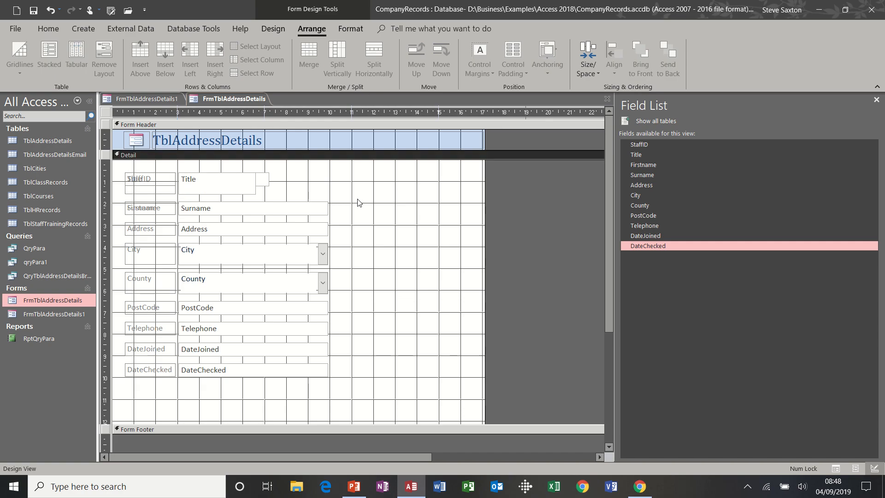
left_click(327, 208)
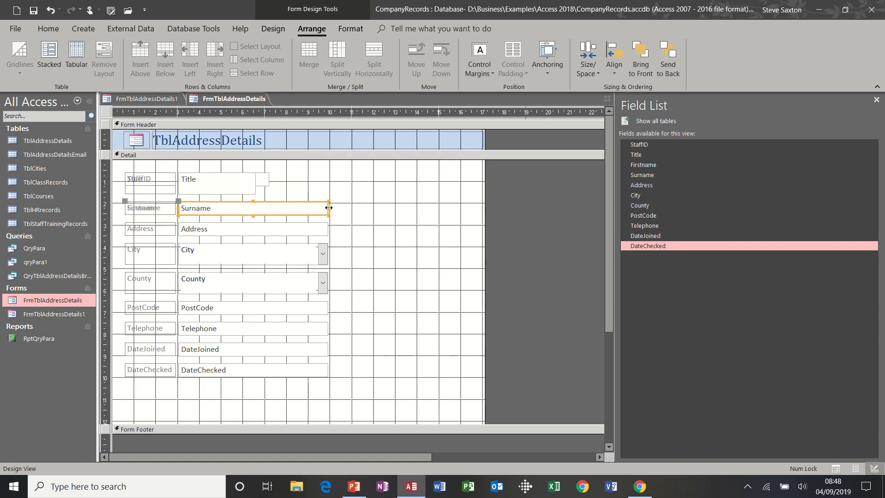
left_click_drag(328, 208, 263, 208)
left_click(376, 204)
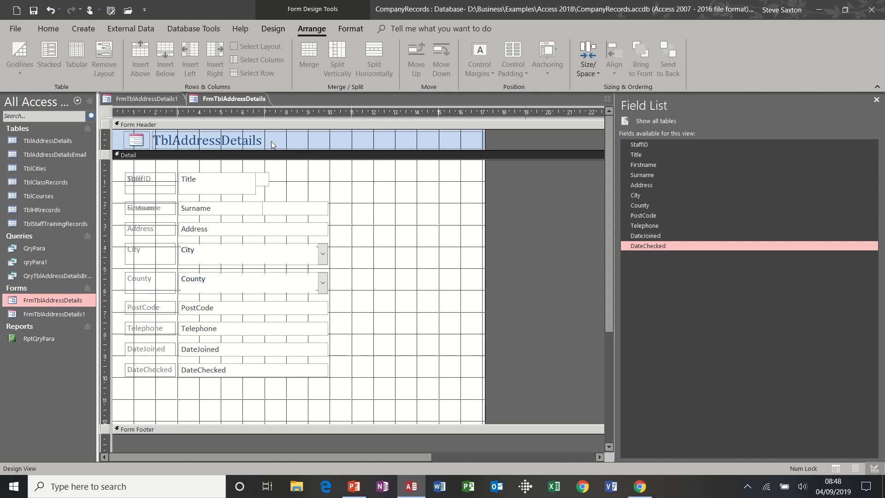
left_click(320, 230)
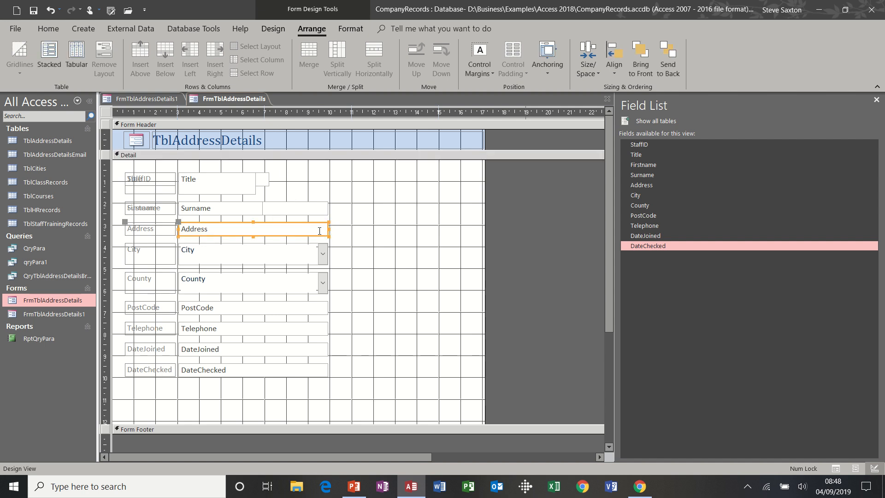
left_click_drag(328, 229, 267, 237)
left_click(378, 224)
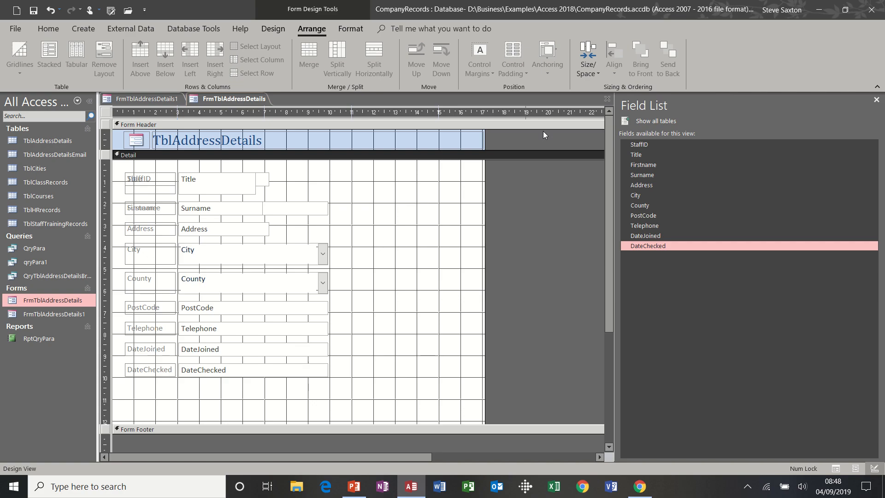
left_click(607, 98)
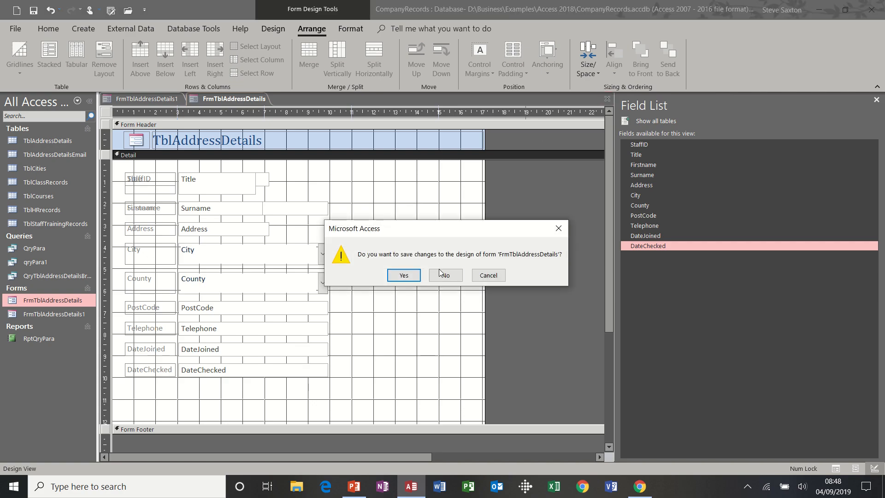
Step: Discard FrmTblAddressDetails design changes and close FrmTblAddressDetails1, leaving an empty workspace
left_click(442, 275)
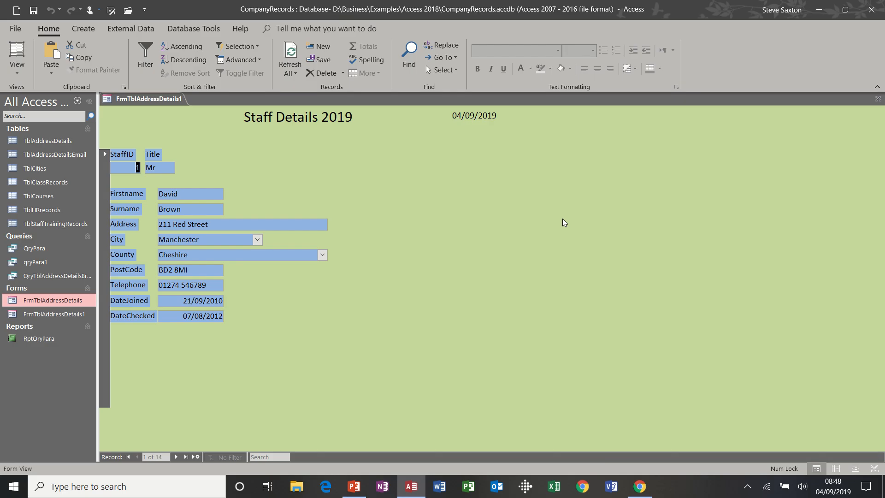
left_click(878, 98)
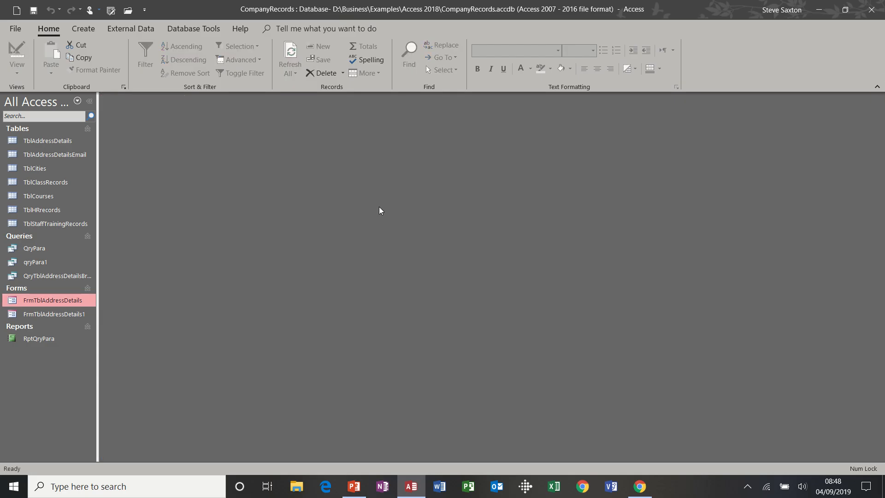
left_click(68, 314)
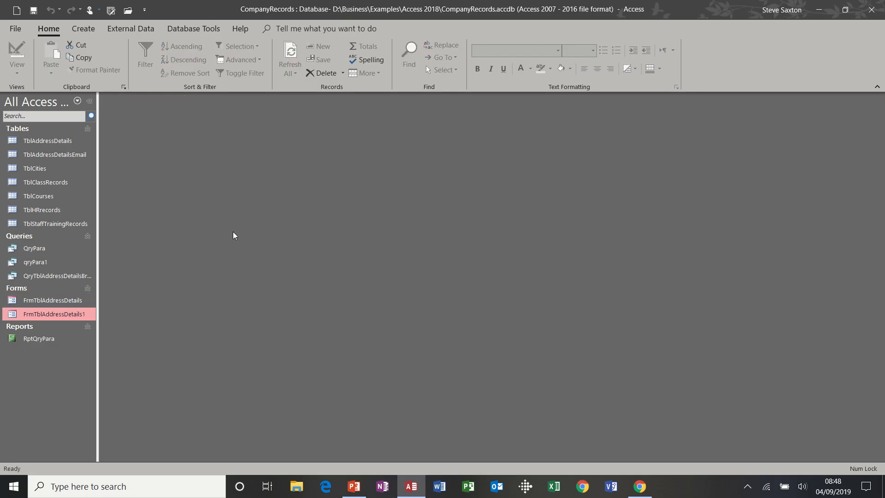